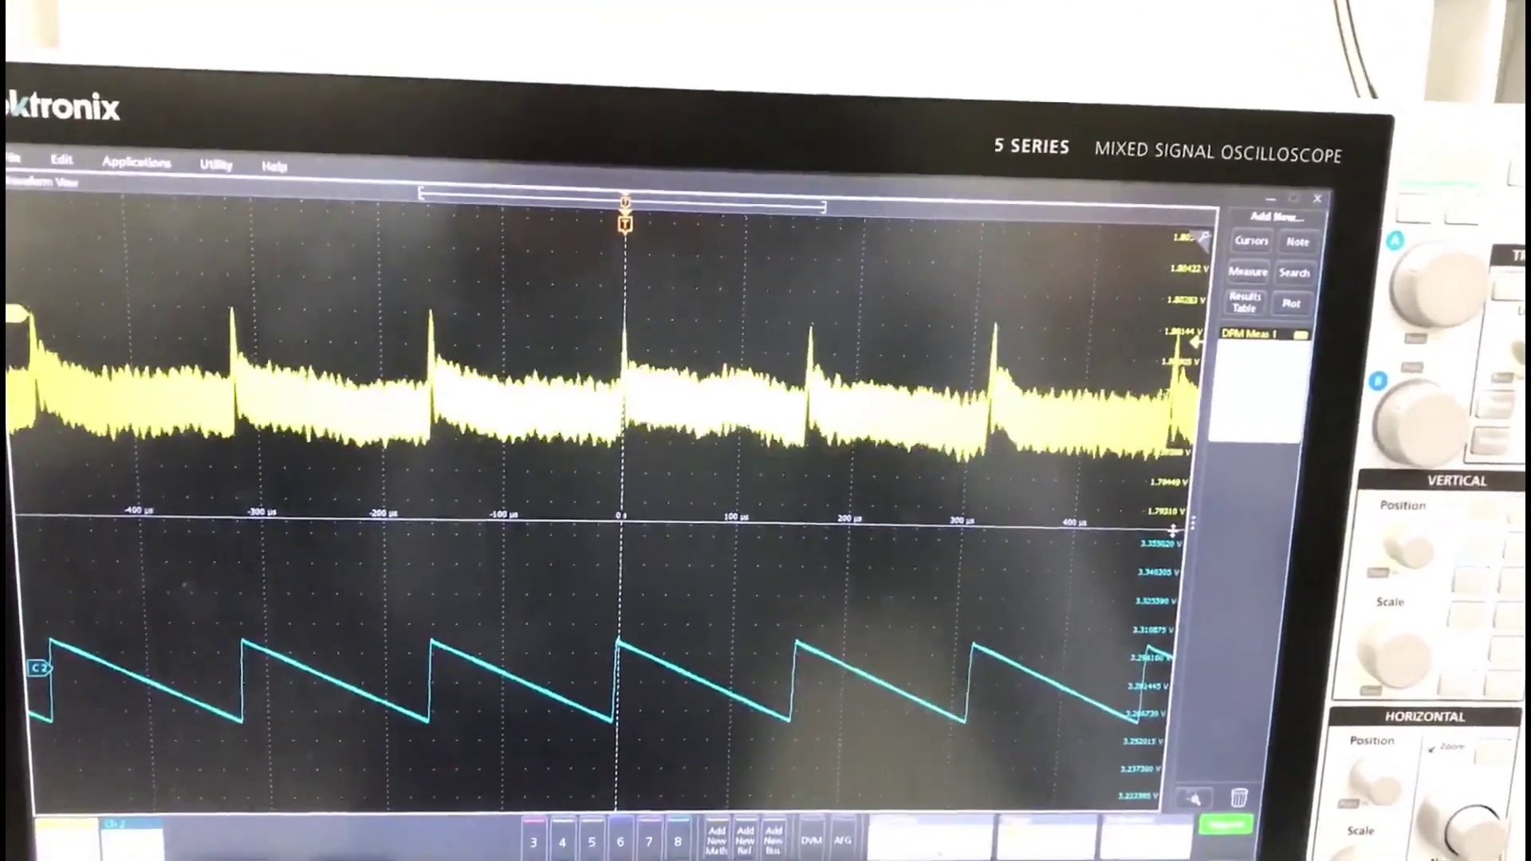
Step: AutoZero the power rail probe on channel 1 in its probe setup
{"action": "double_click", "coordinate": [1259, 389]}
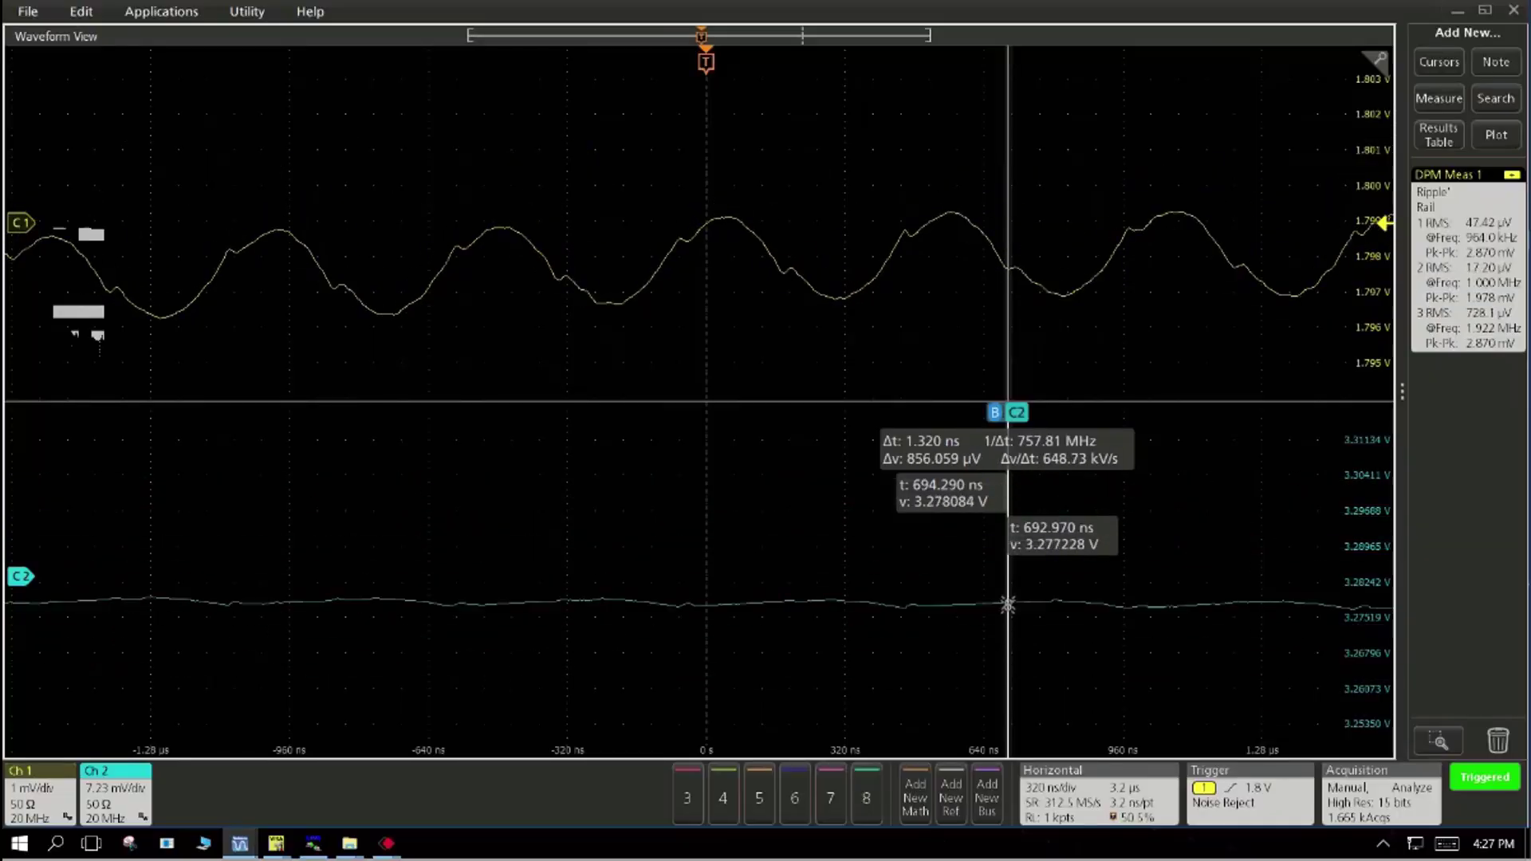
{"action": "left_click", "coordinate": [40, 796]}
{"action": "double_click", "coordinate": [40, 796]}
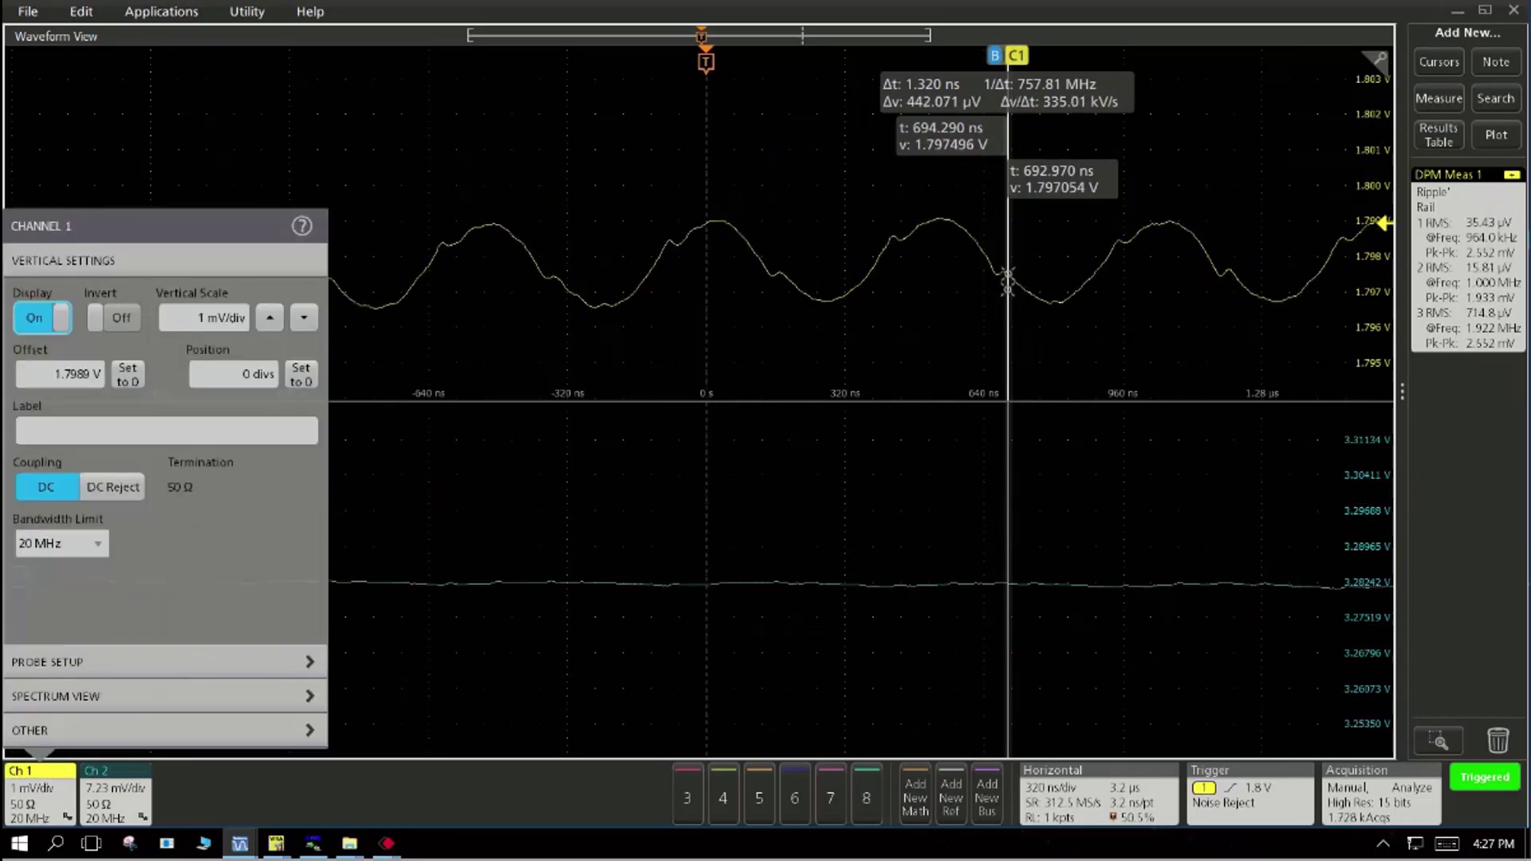
{"action": "left_click", "coordinate": [48, 662]}
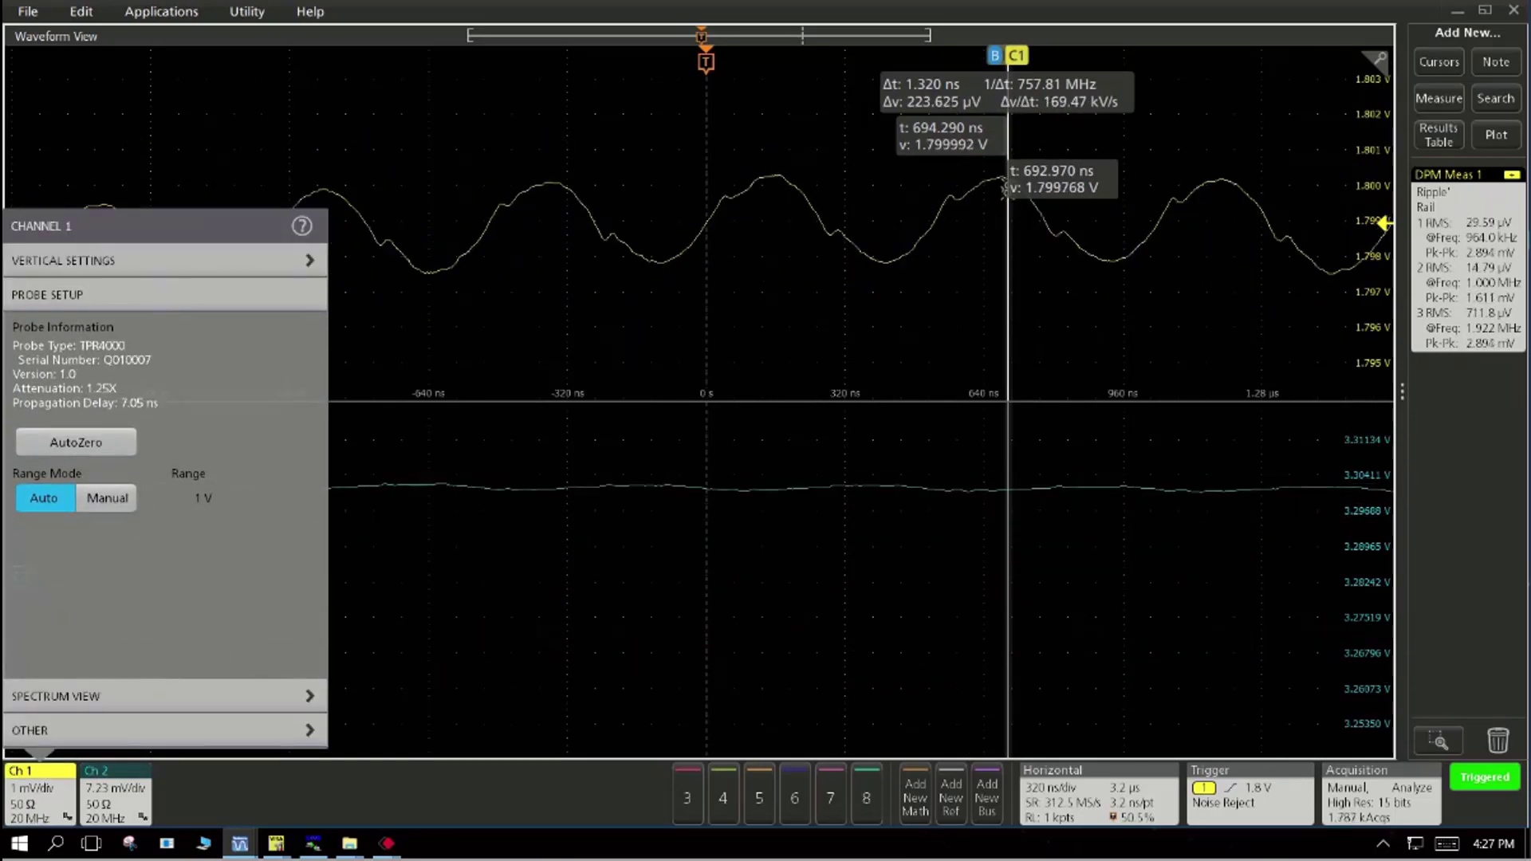
{"action": "left_click", "coordinate": [76, 443]}
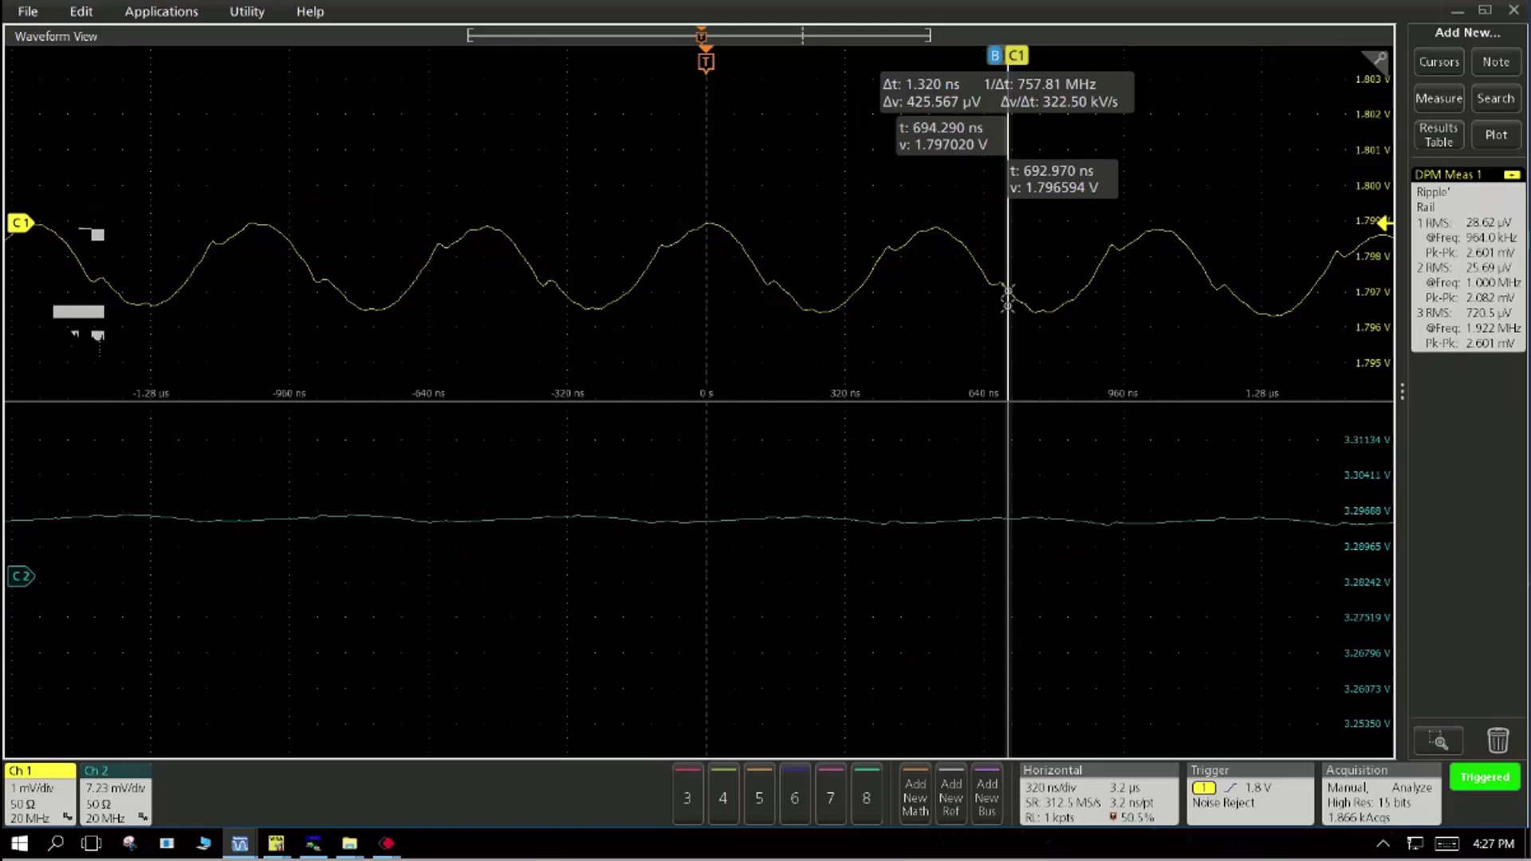
Step: AutoZero the power rail probe on channel 2 and close its settings
{"action": "double_click", "coordinate": [116, 796]}
{"action": "left_click", "coordinate": [48, 662]}
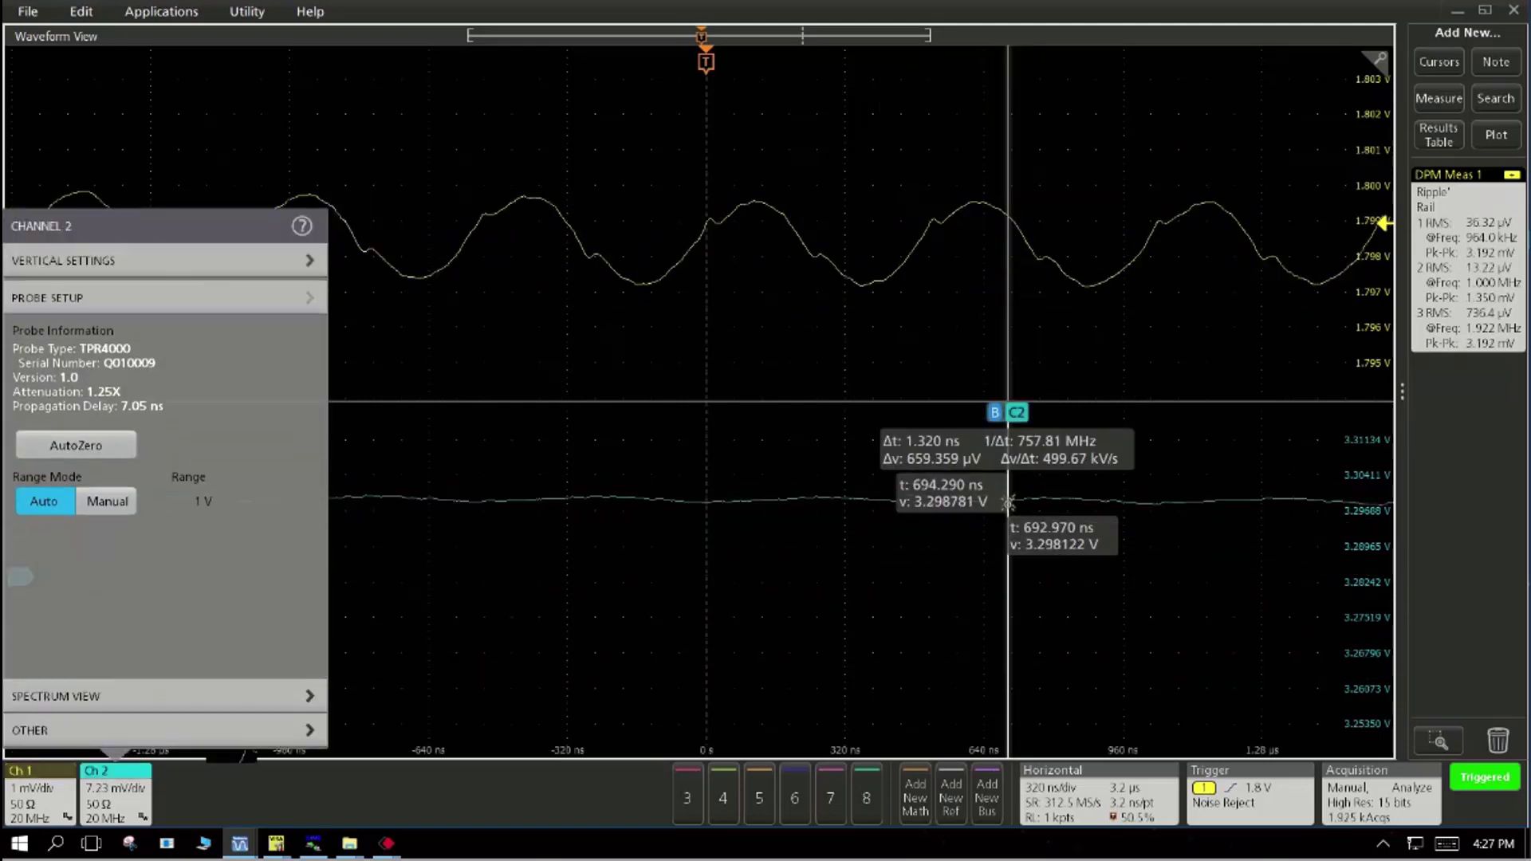
{"action": "left_click", "coordinate": [76, 442]}
{"action": "key", "text": "Escape"}
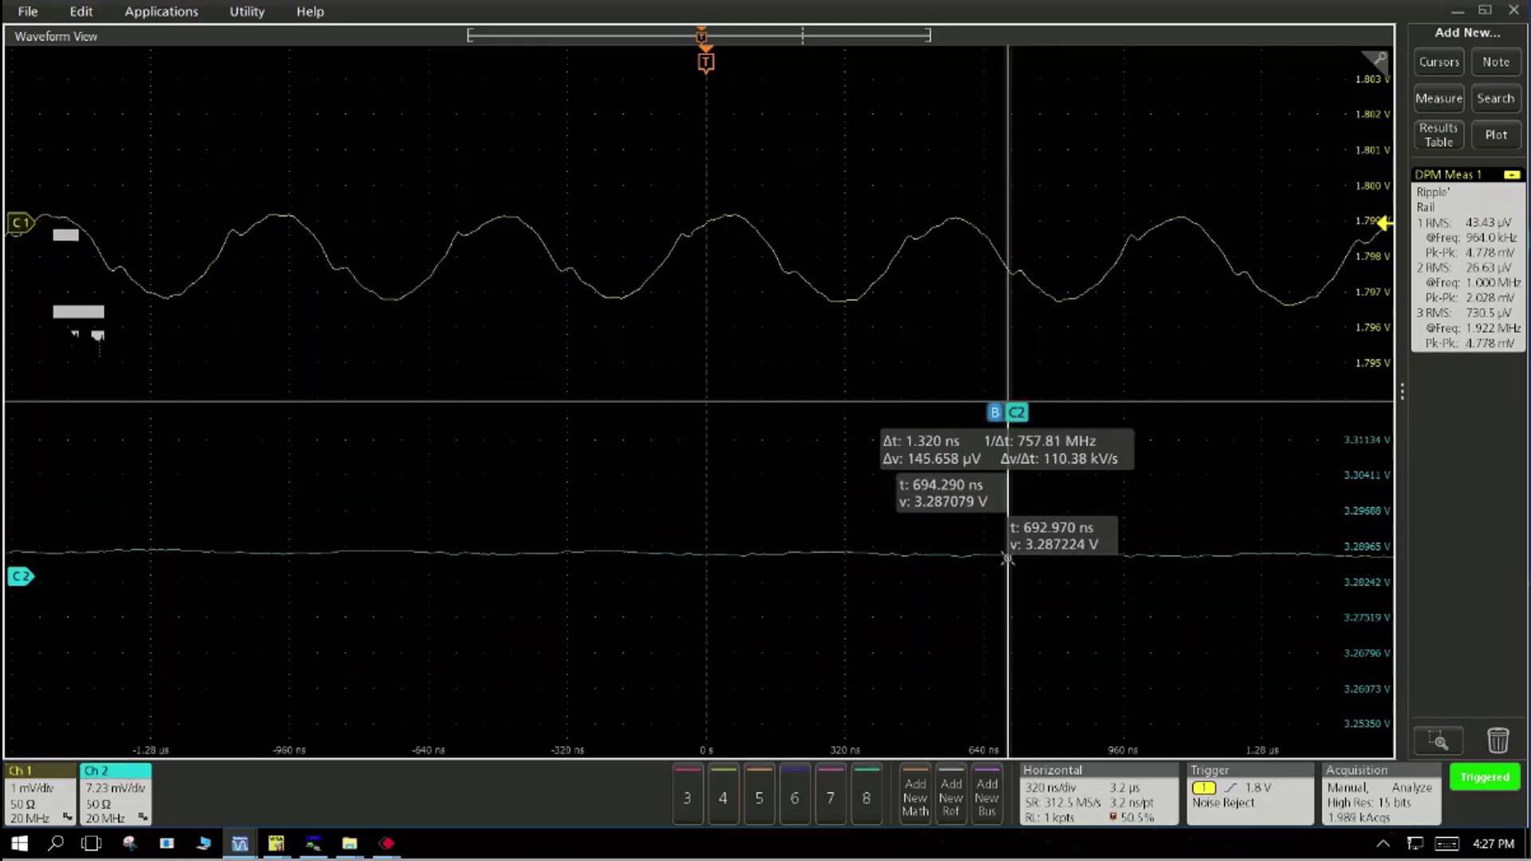
Step: Set the number of power rails for the DPM Ripple measurement to 2
{"action": "left_click", "coordinate": [1440, 98]}
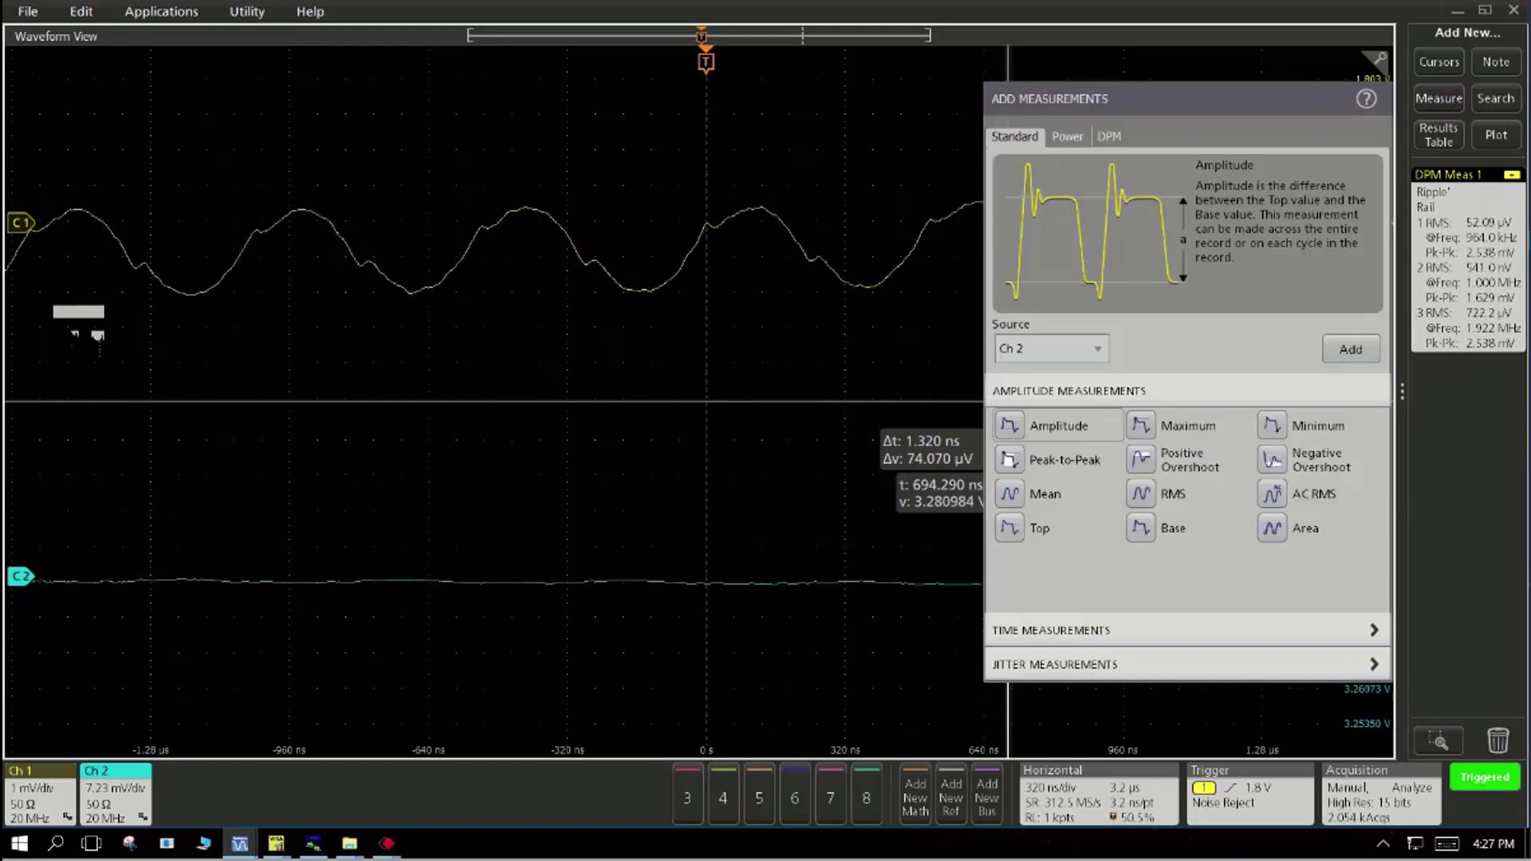
{"action": "left_click", "coordinate": [1110, 136]}
{"action": "left_click", "coordinate": [1052, 353]}
{"action": "left_click", "coordinate": [1051, 353]}
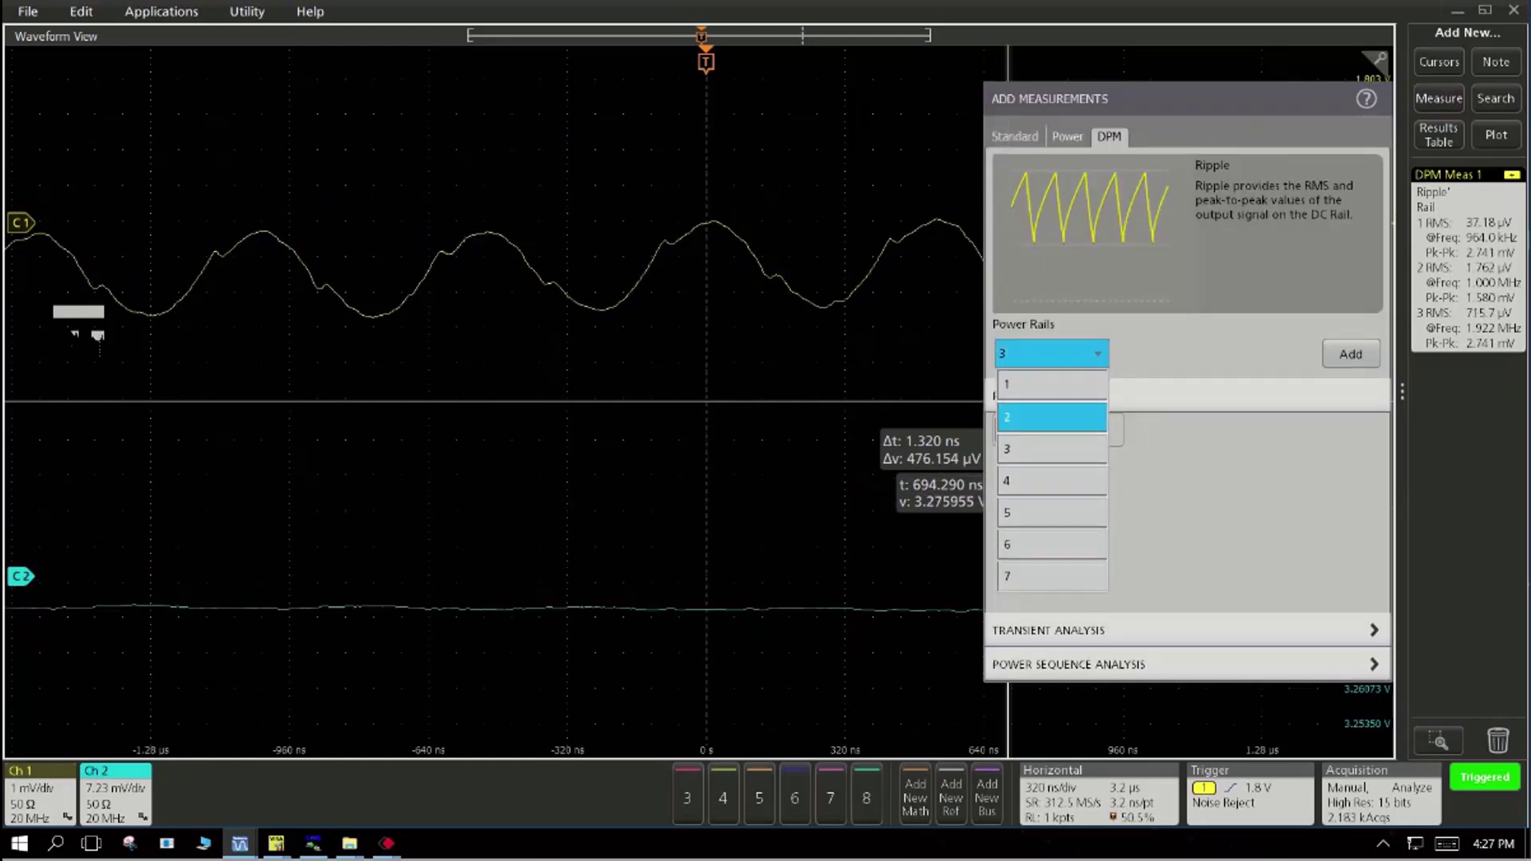
{"action": "left_click", "coordinate": [1052, 416]}
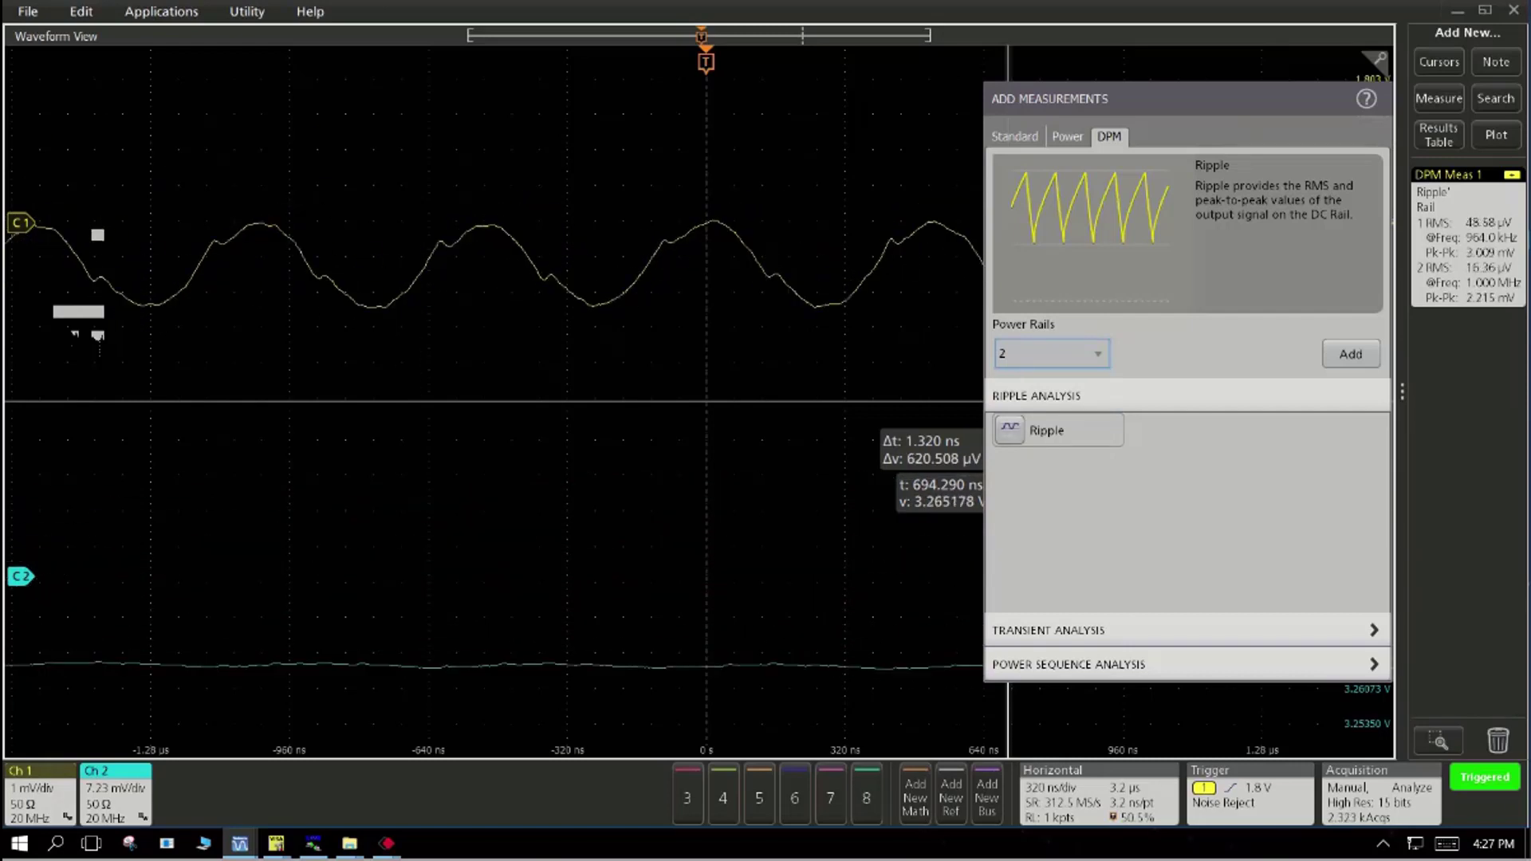
Step: Run Power Rail Autoset and Spectrum View Autoset for DPM Meas 1
{"action": "right_click", "coordinate": [1467, 279]}
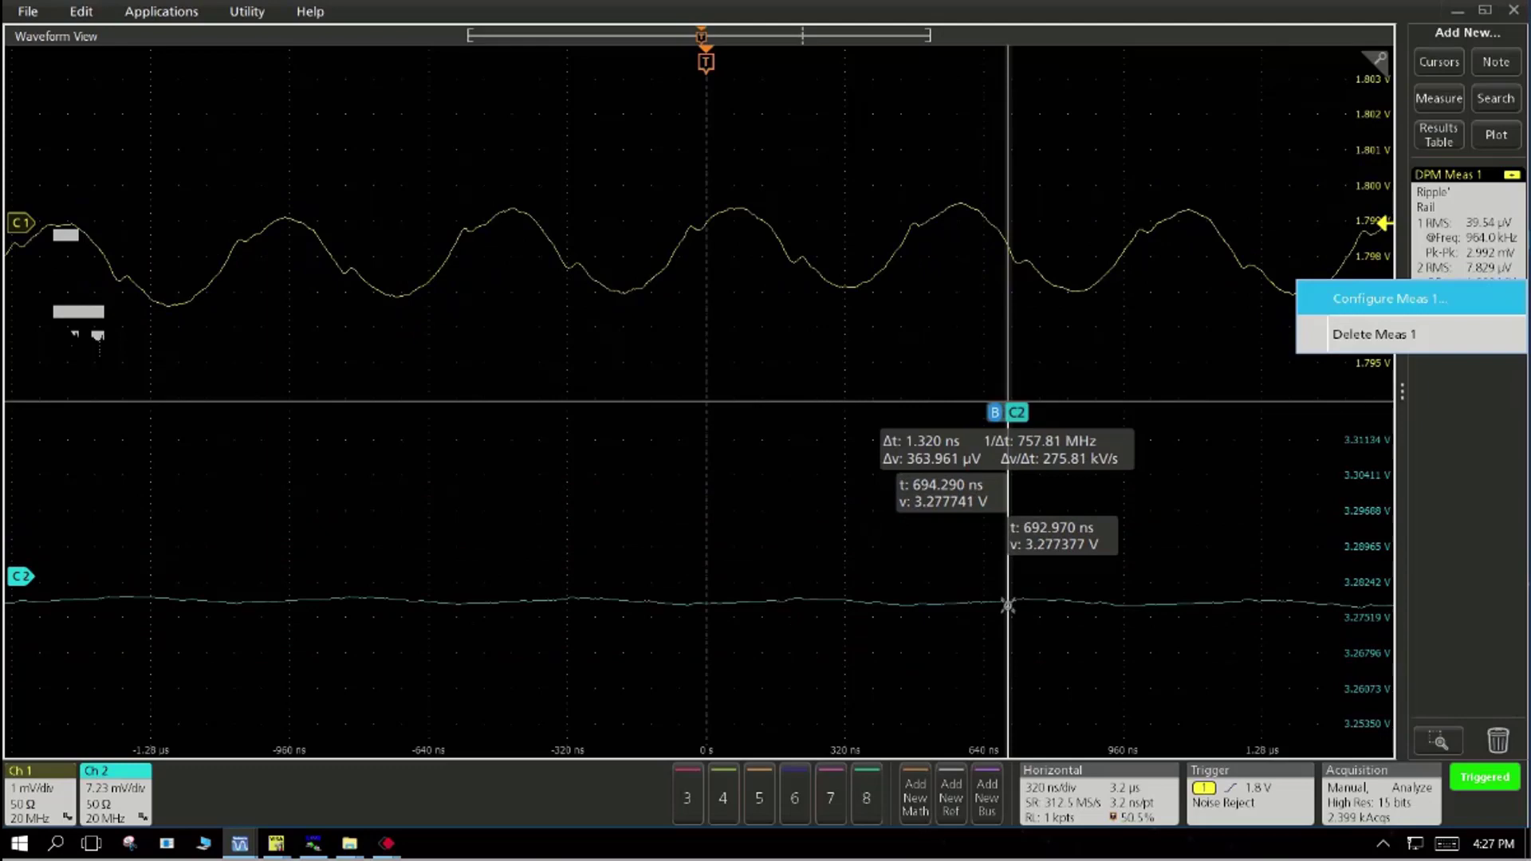
{"action": "left_click", "coordinate": [1389, 299]}
{"action": "left_click", "coordinate": [1011, 95]}
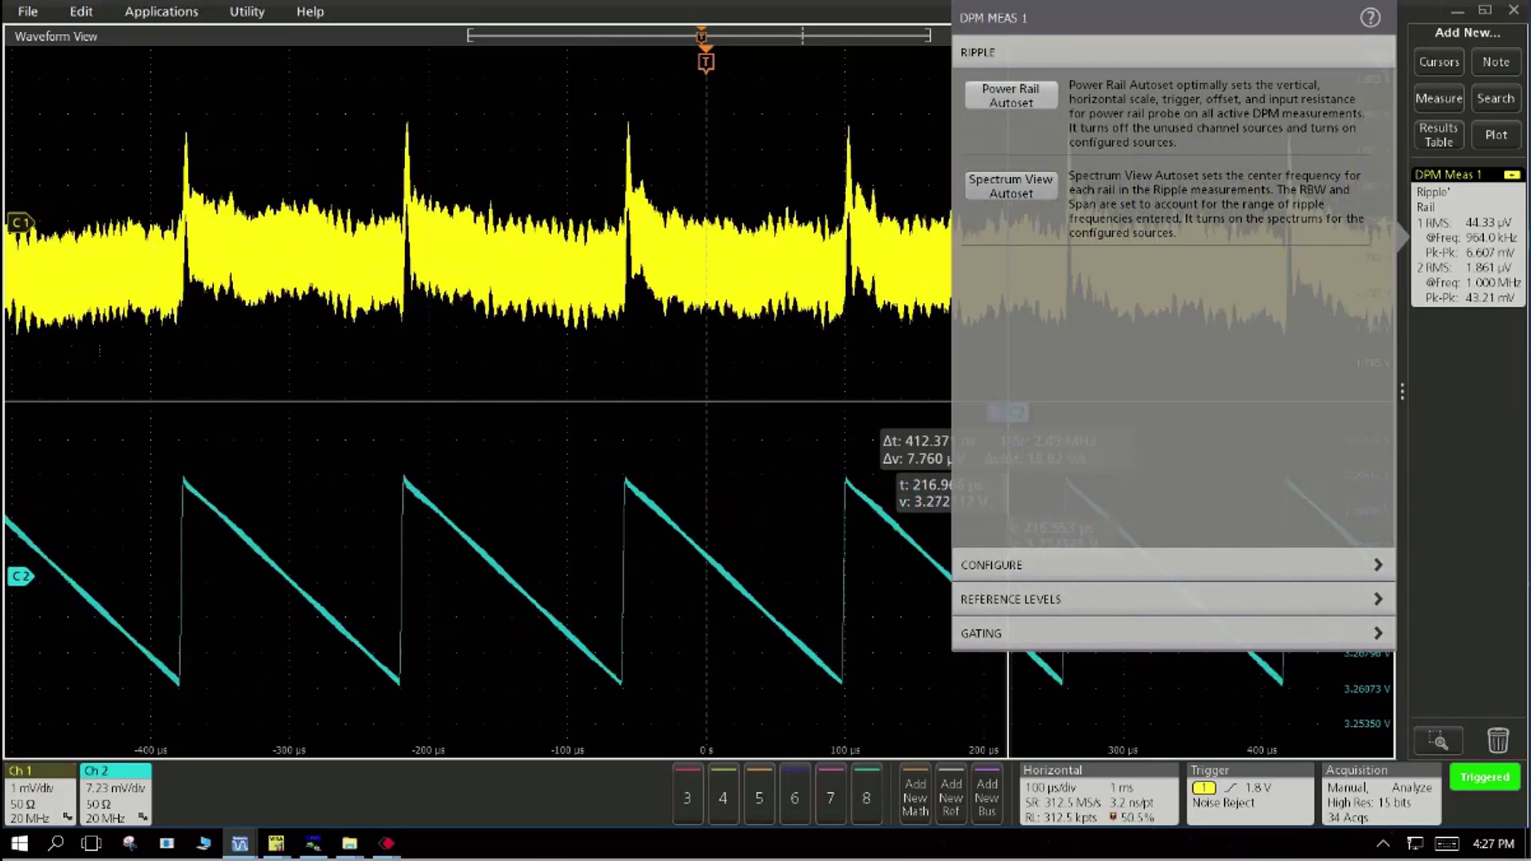
{"action": "left_click", "coordinate": [1011, 186]}
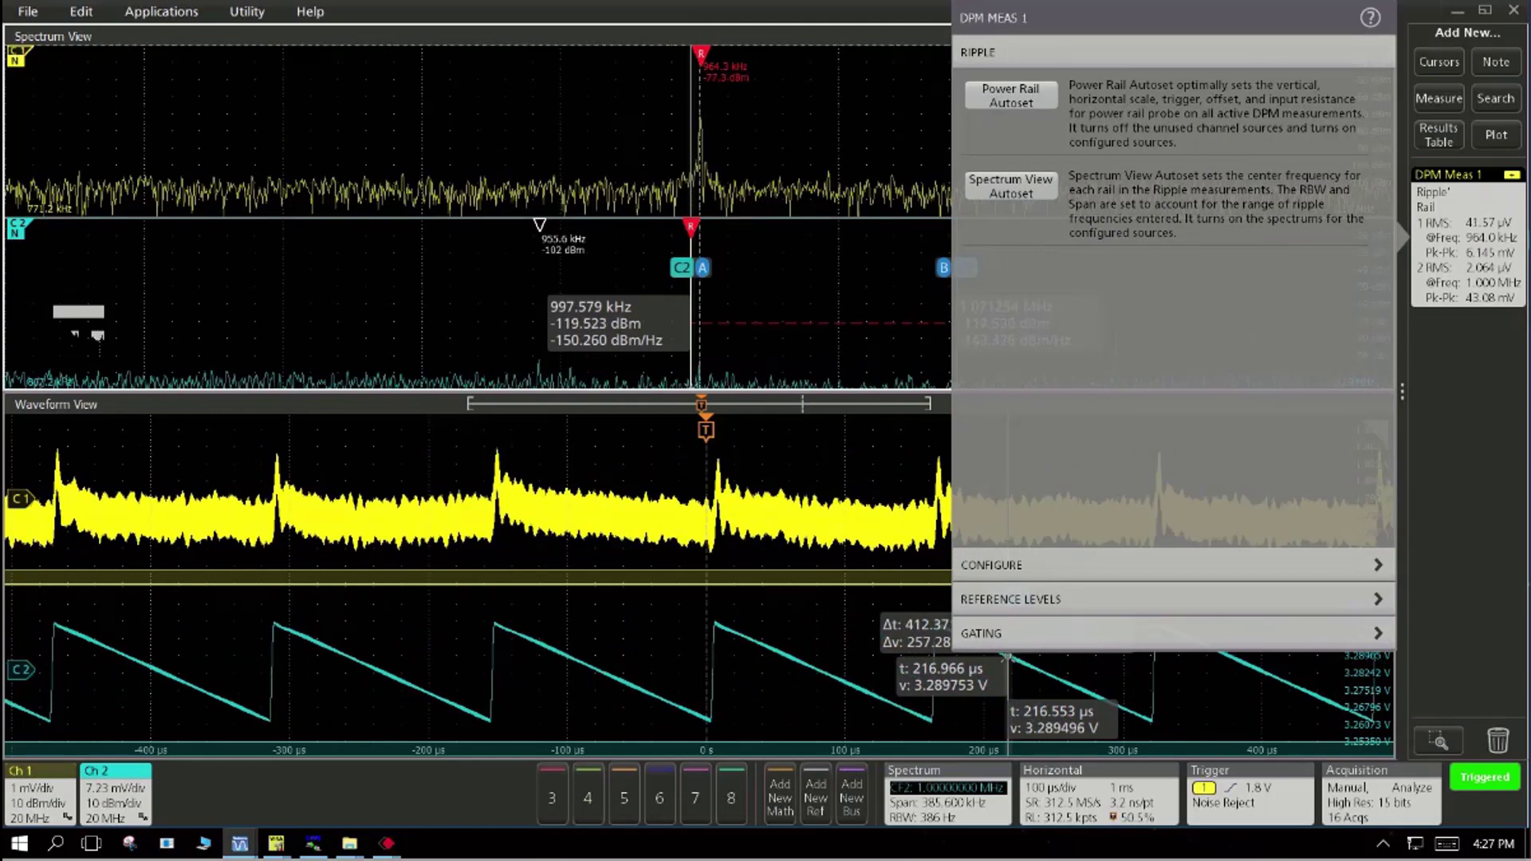
{"action": "key", "text": "Escape"}
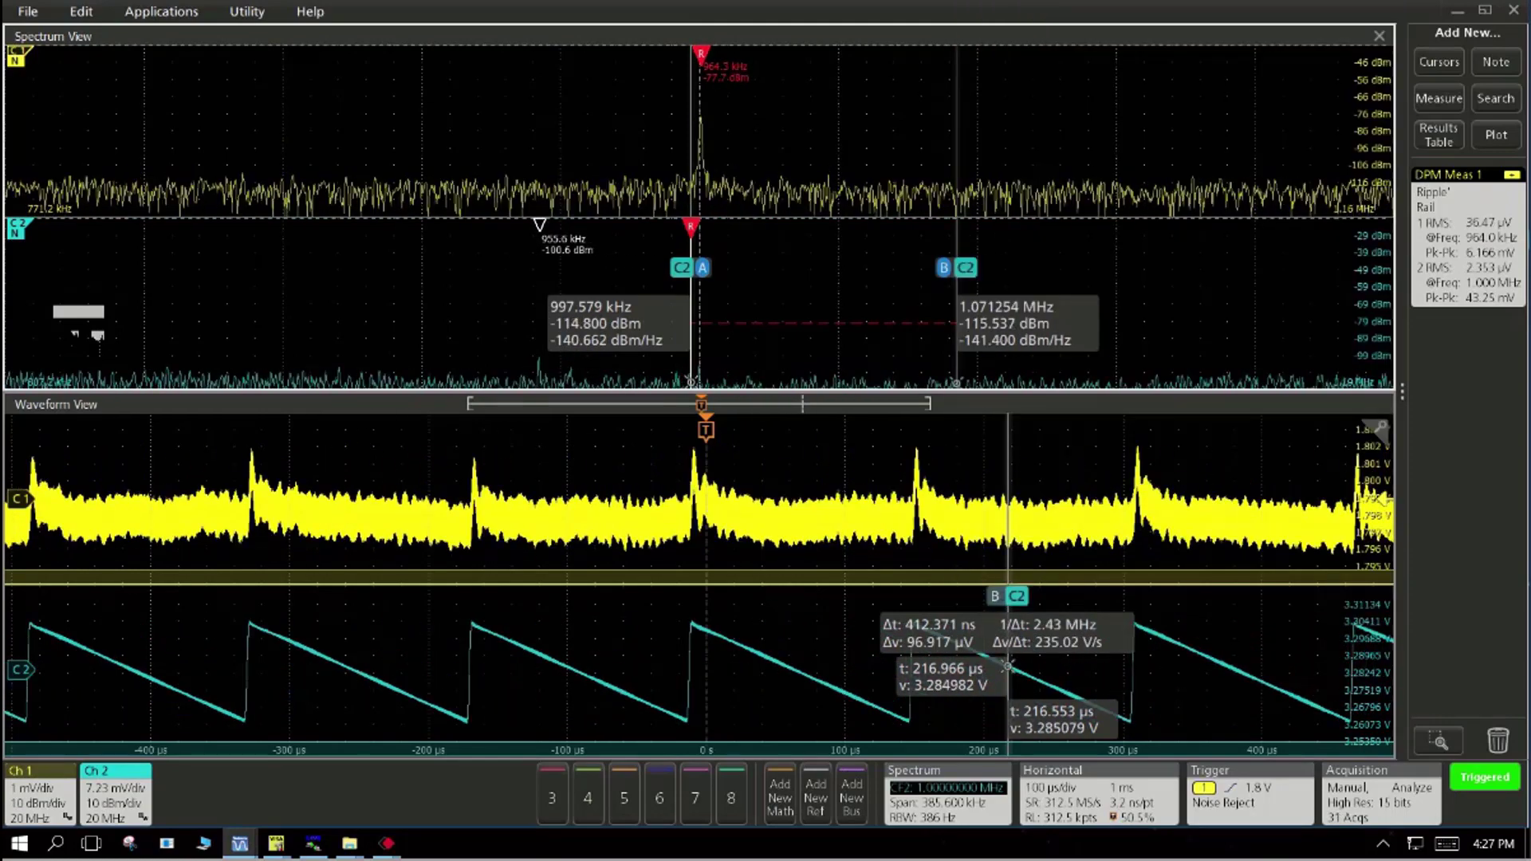
Step: Try per-cycle calculation with an edge qualifier for the ripple measurement and return it to per record
{"action": "right_click", "coordinate": [1468, 257]}
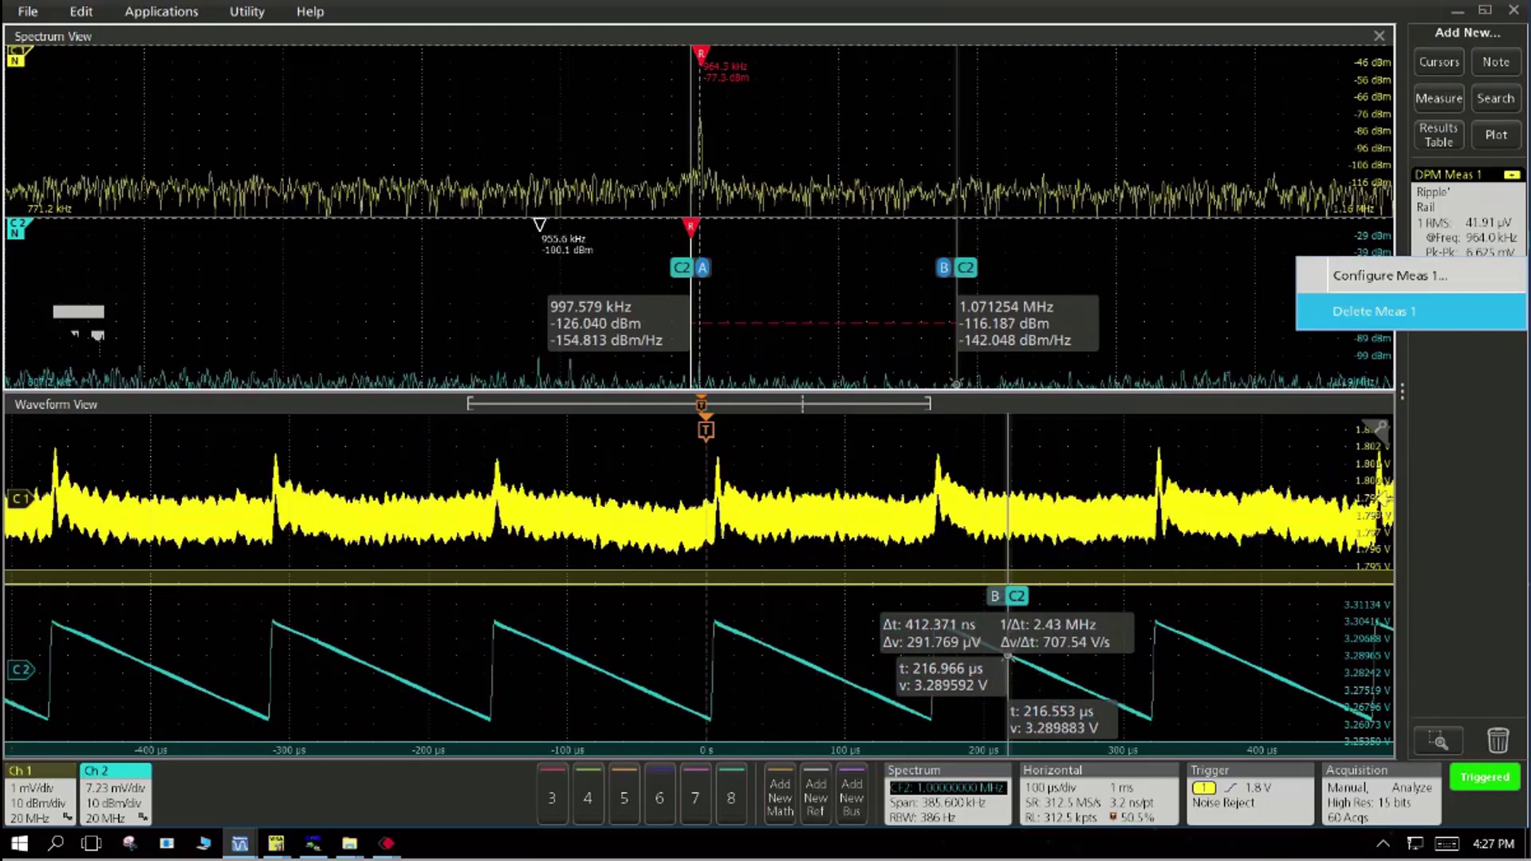
{"action": "left_click", "coordinate": [1389, 275]}
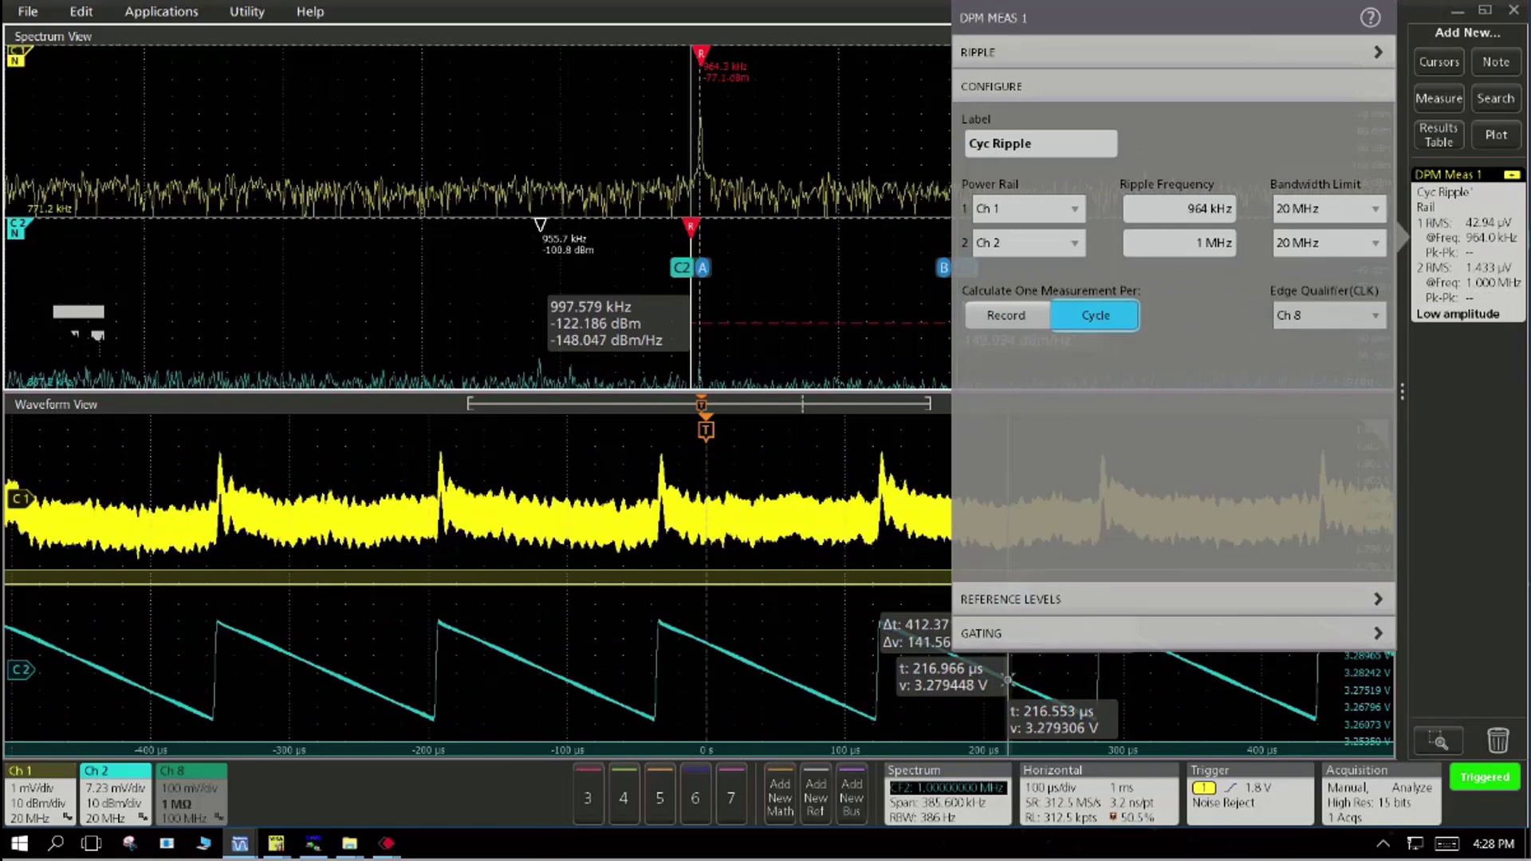
{"action": "left_click", "coordinate": [1329, 315]}
{"action": "left_click", "coordinate": [1330, 346]}
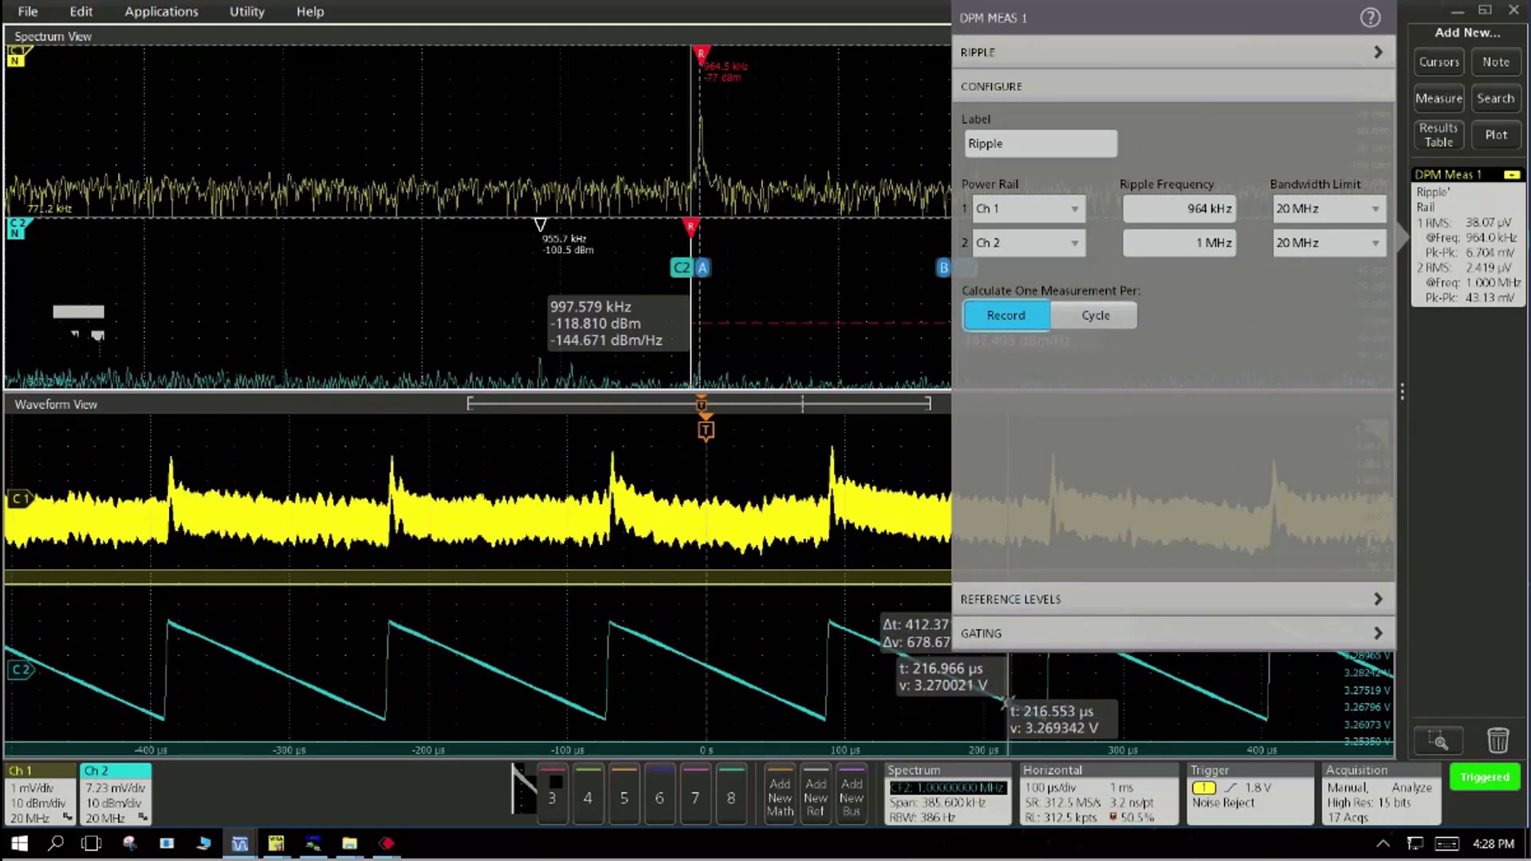
Step: Lock the spectrum center frequency across all channels and set it to 964 kHz
{"action": "left_click", "coordinate": [947, 793]}
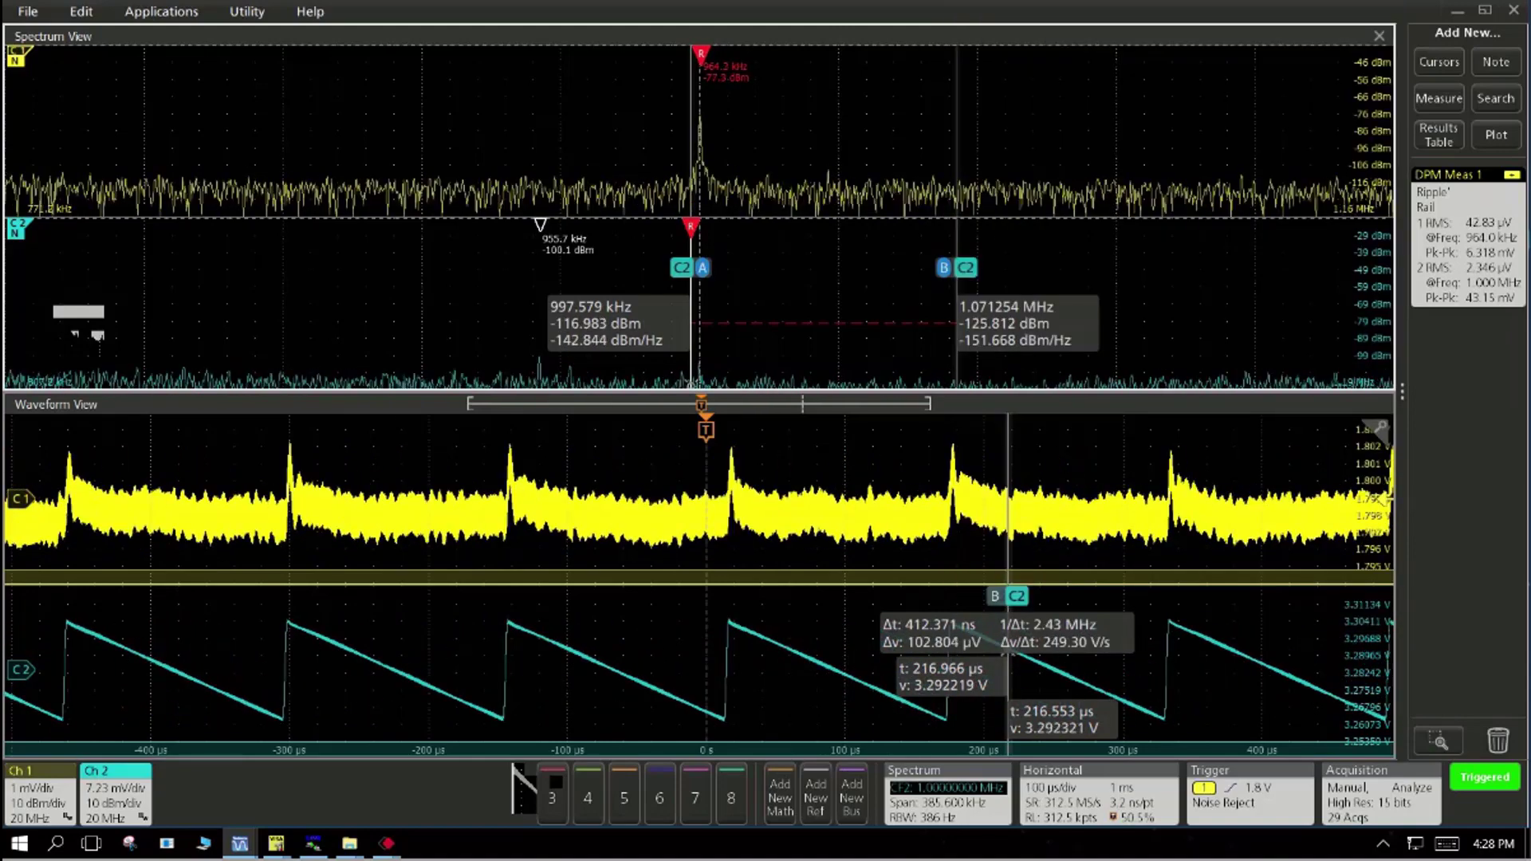
{"action": "double_click", "coordinate": [947, 794]}
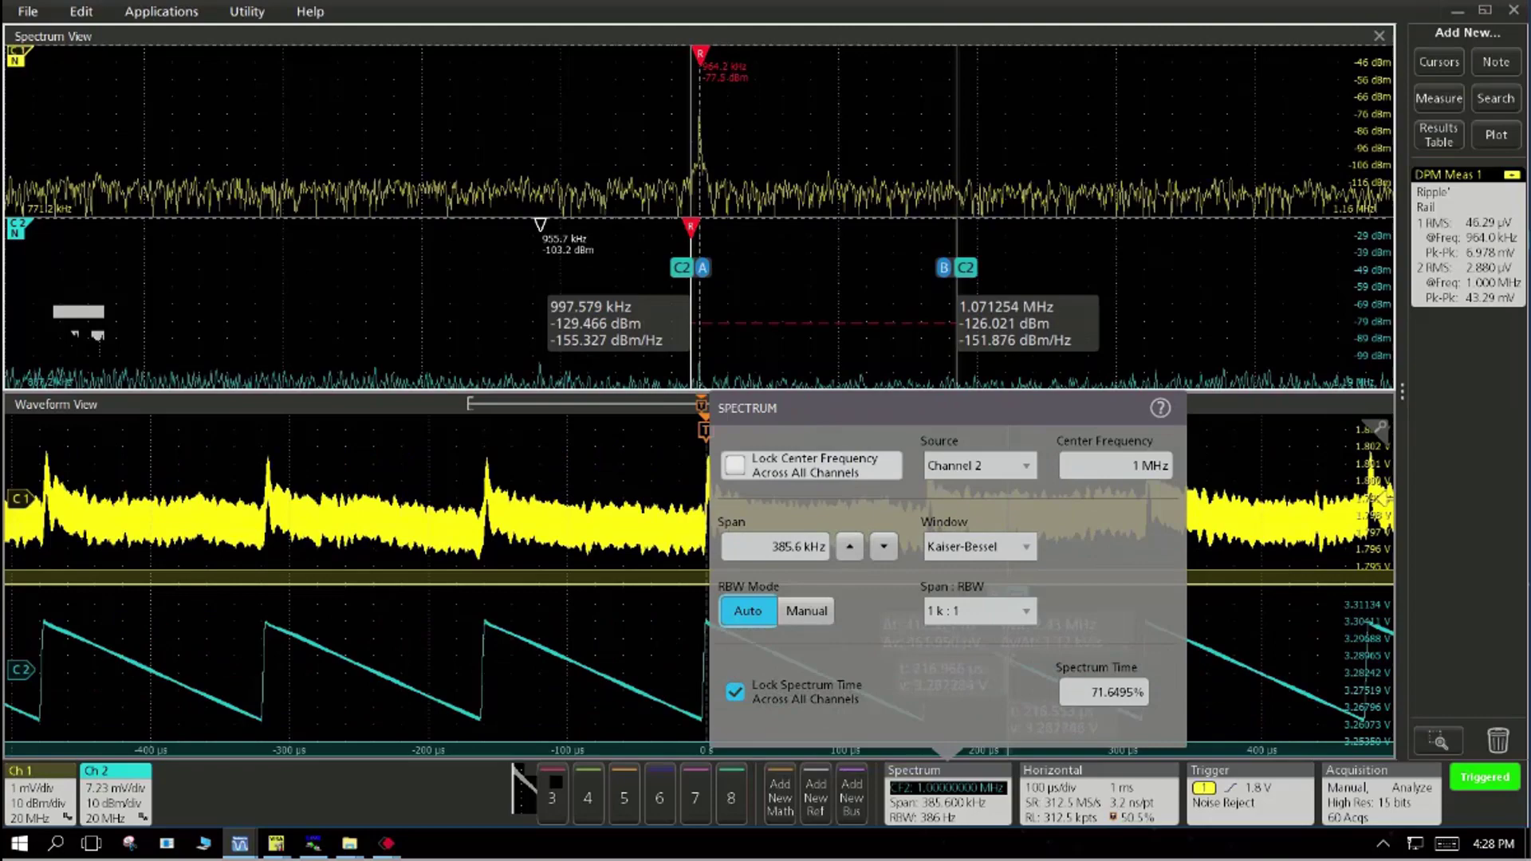
{"action": "left_click", "coordinate": [734, 466]}
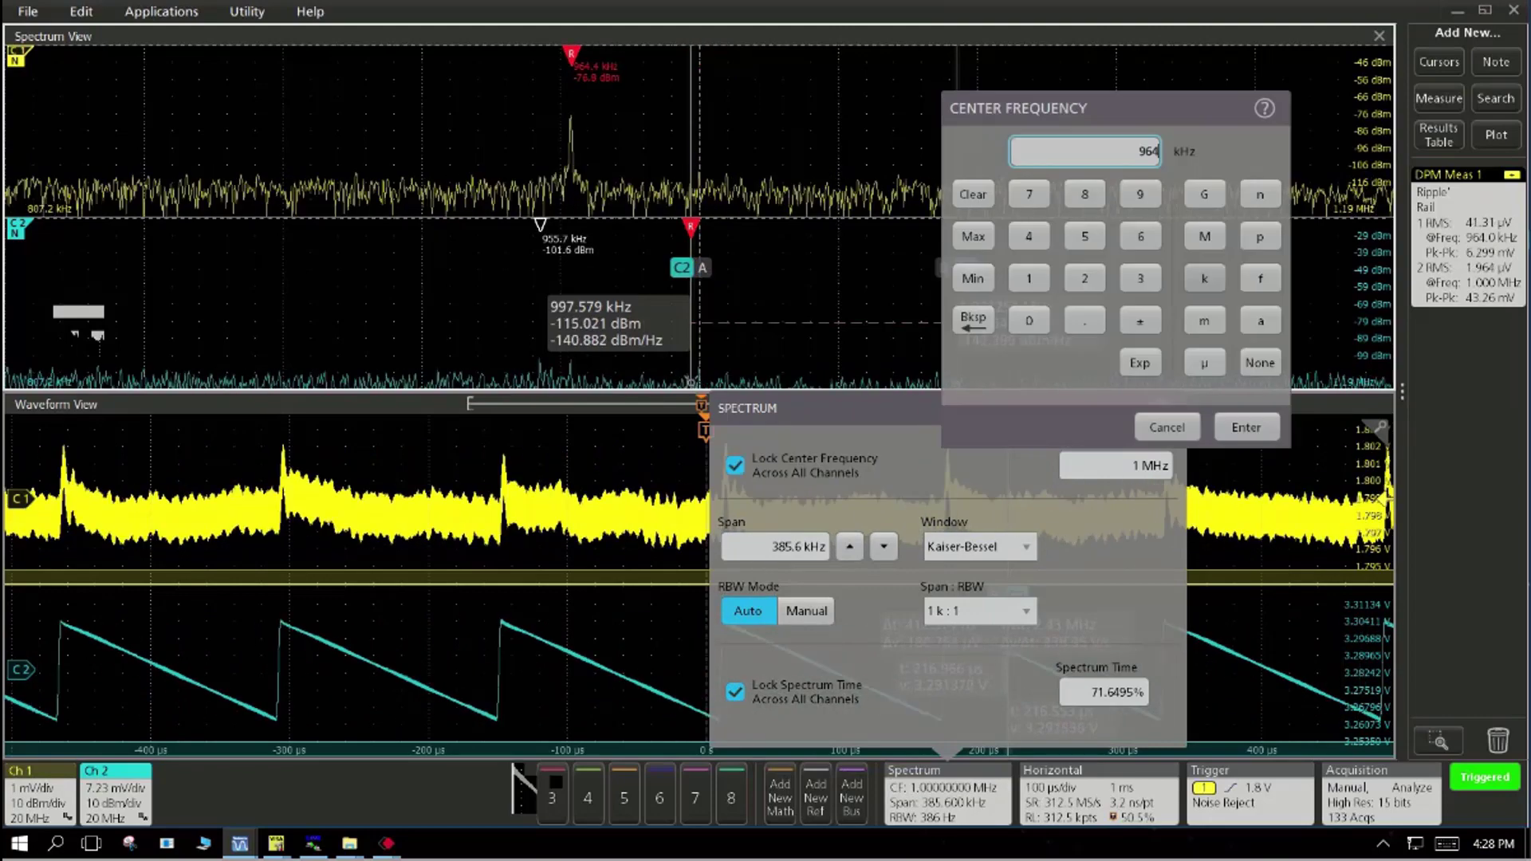
{"action": "key", "text": "Return"}
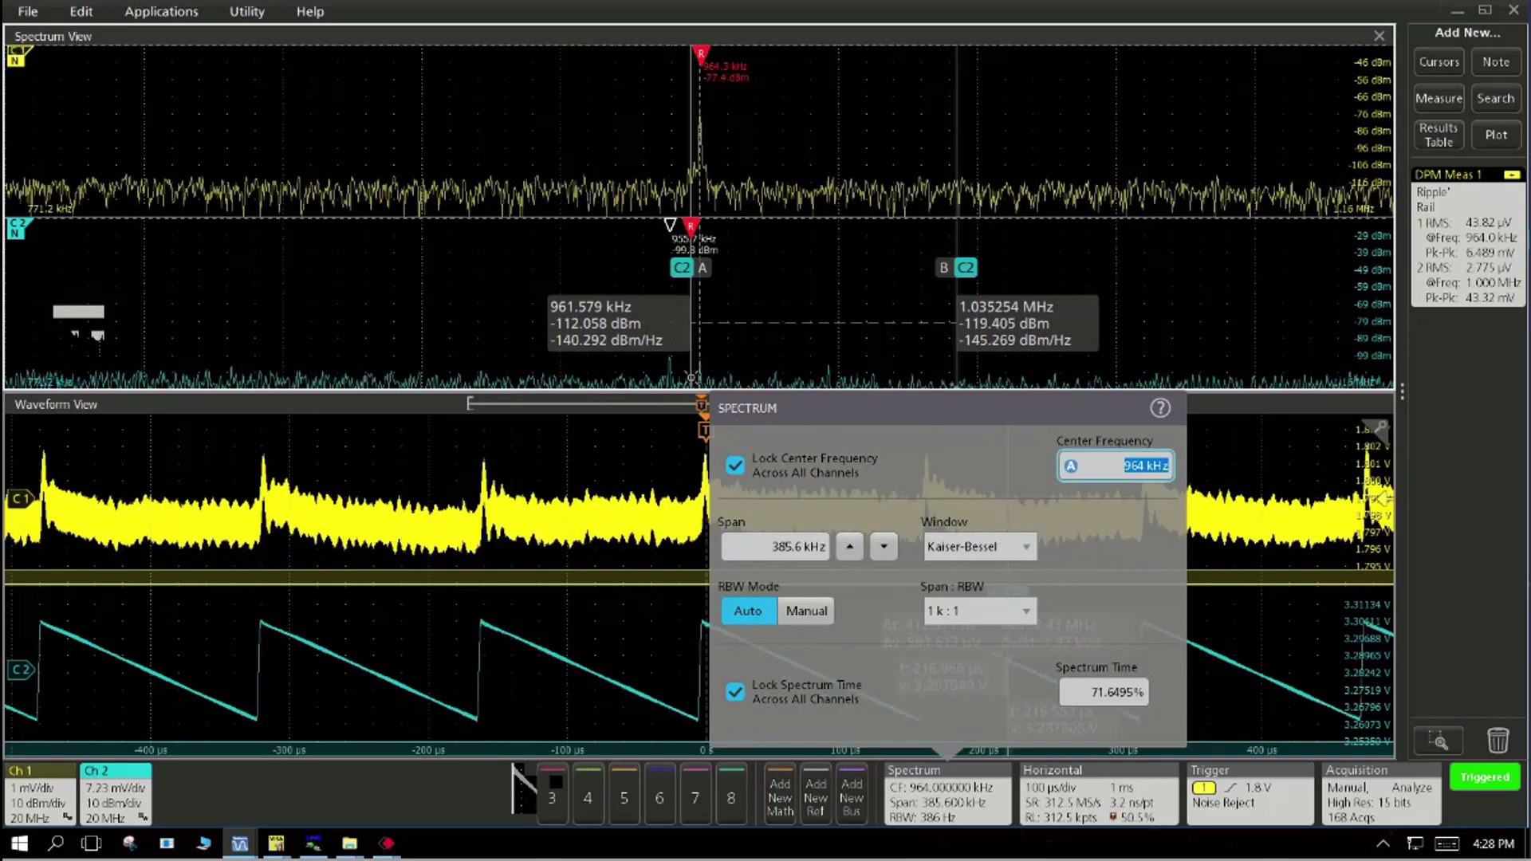
{"action": "key", "text": "Escape"}
Step: Zoom the waveform to 6.40 µs/div on the last full ripple period and place cursors A and B on channel 2 about 477 ns apart
{"action": "left_click_drag", "start_coordinate": [1160, 608], "coordinate": [1244, 711]}
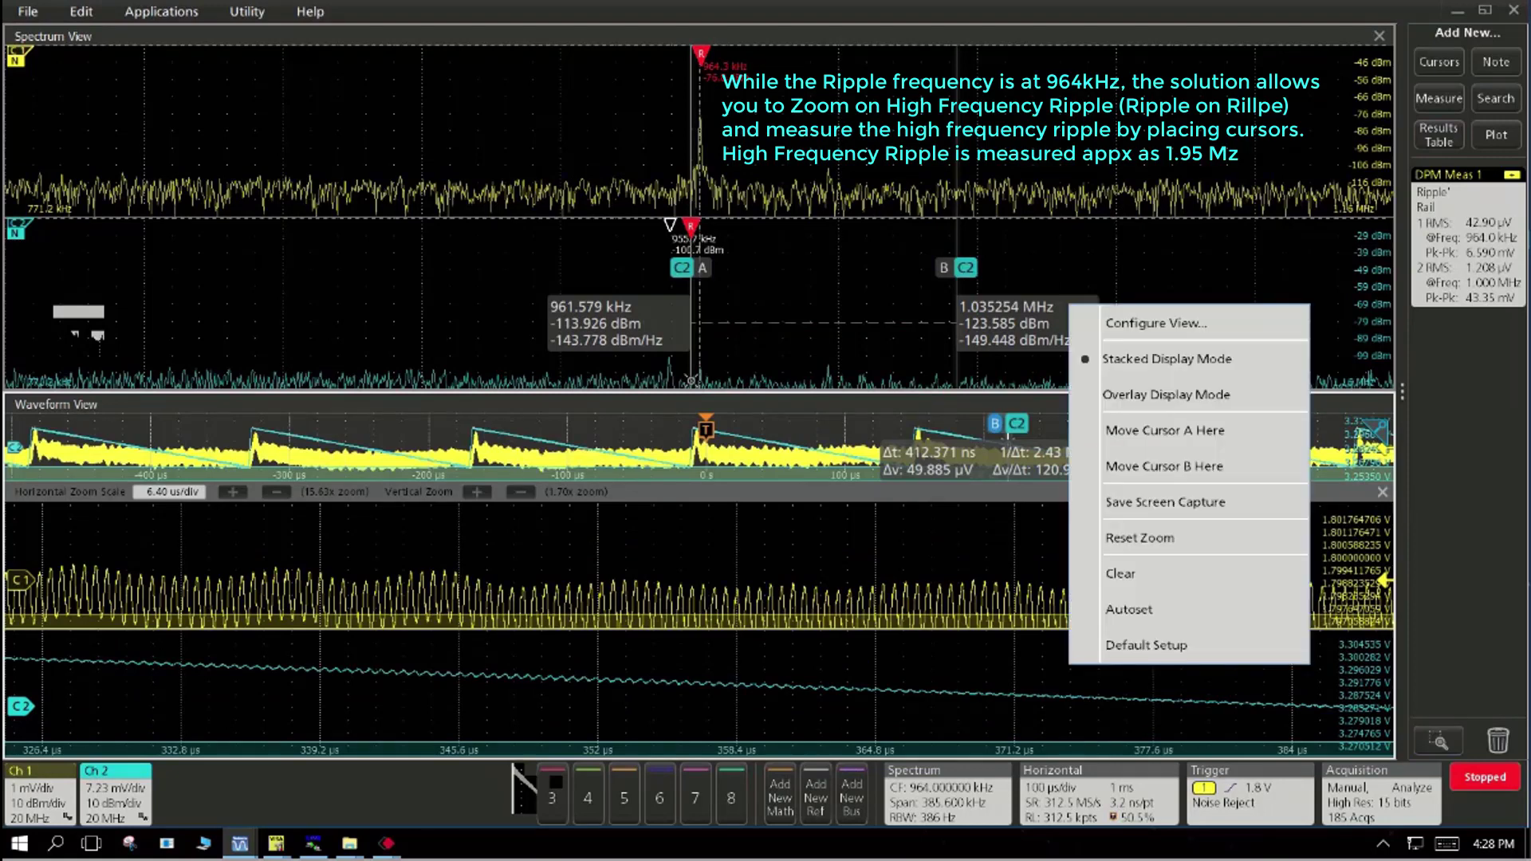
{"action": "right_click", "coordinate": [1069, 303]}
{"action": "left_click", "coordinate": [1156, 431]}
{"action": "right_click", "coordinate": [1101, 312]}
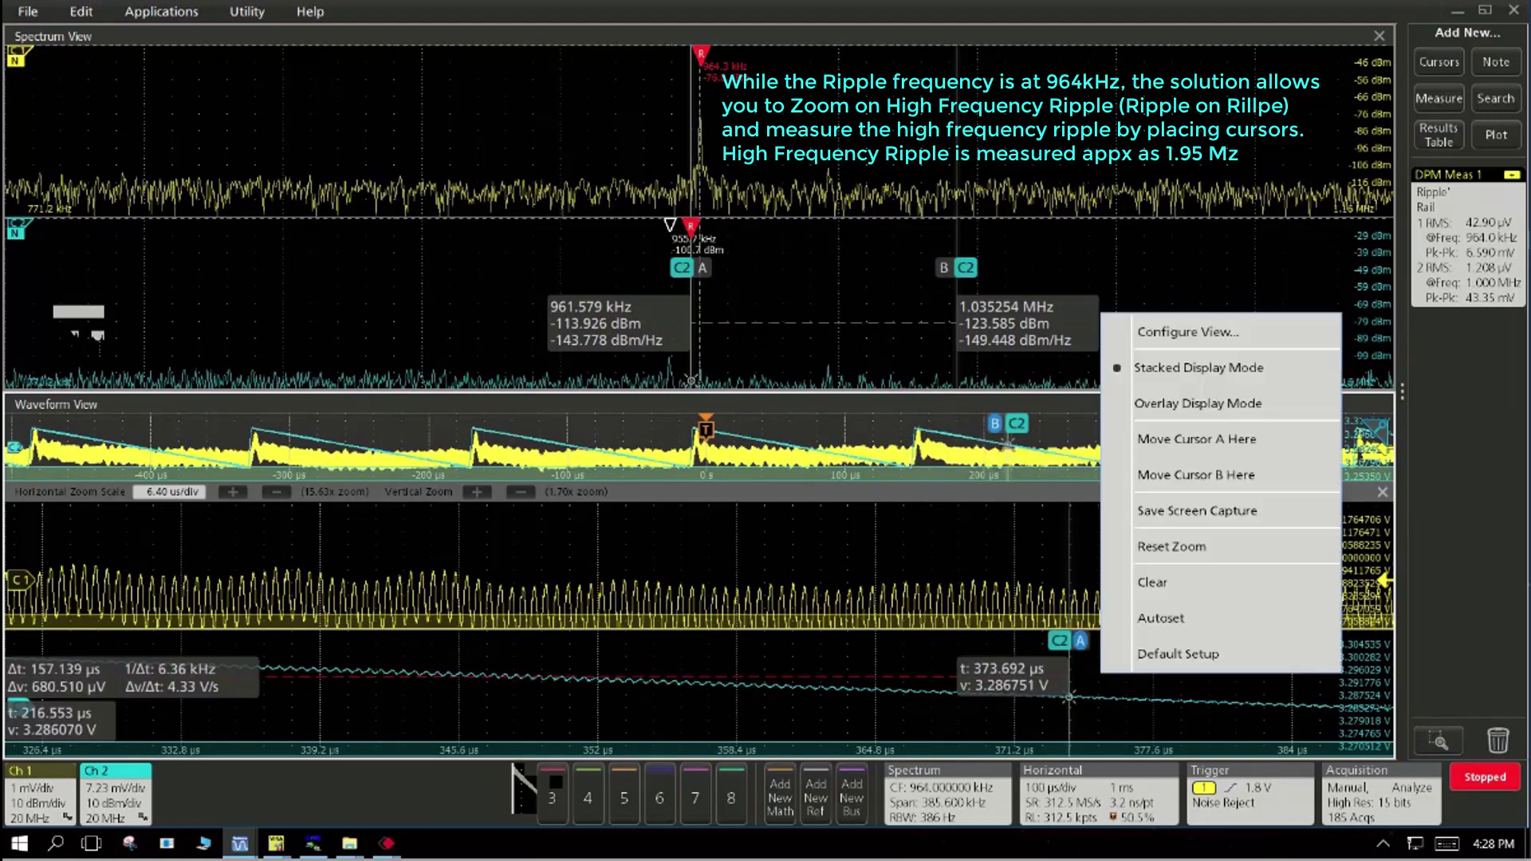
{"action": "left_click", "coordinate": [1197, 475]}
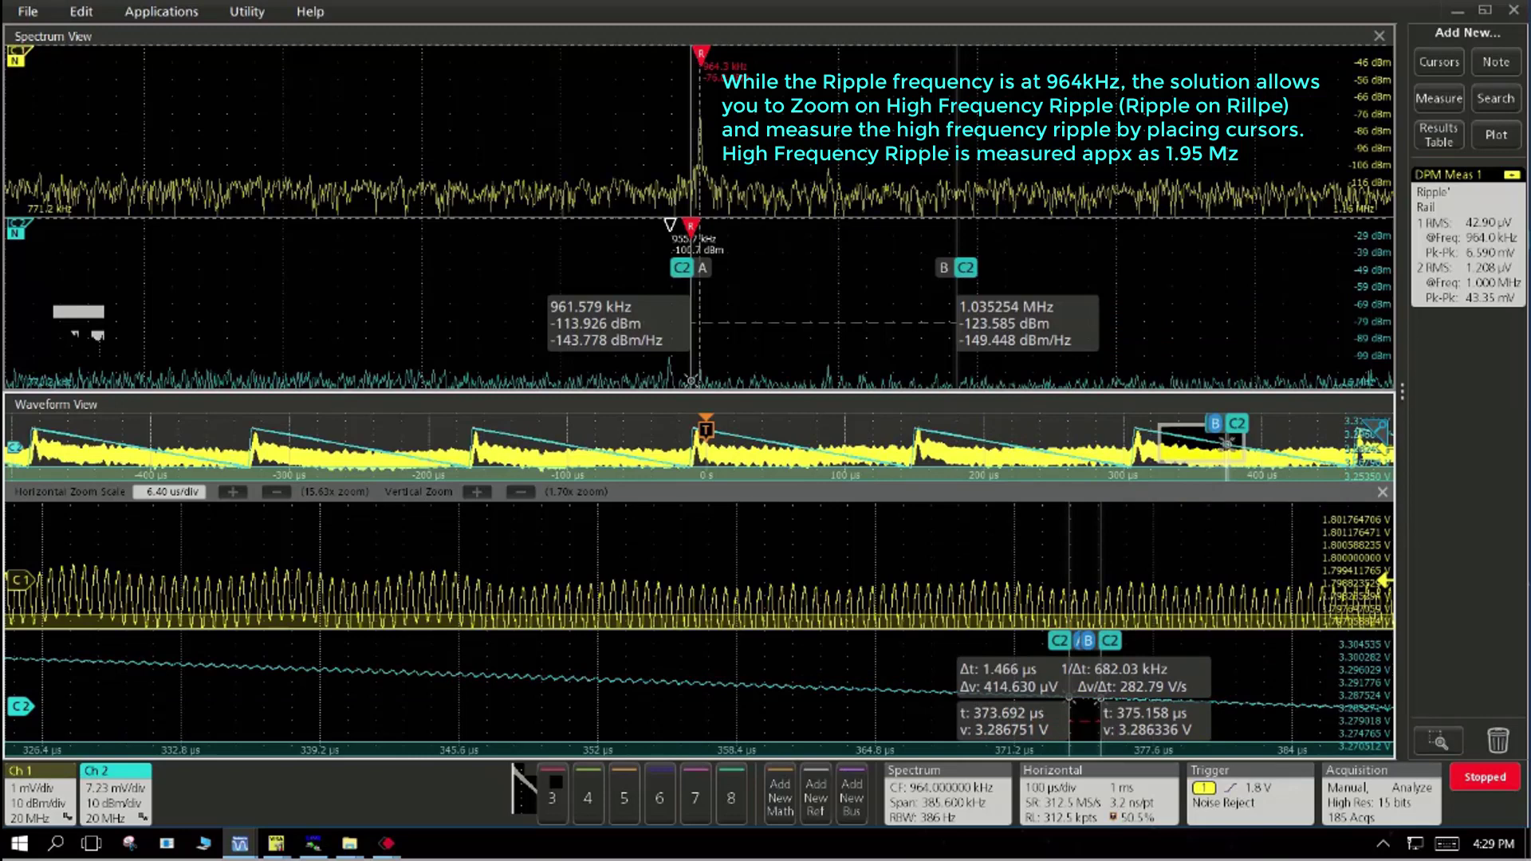
{"action": "left_click_drag", "start_coordinate": [1101, 559], "coordinate": [1079, 558]}
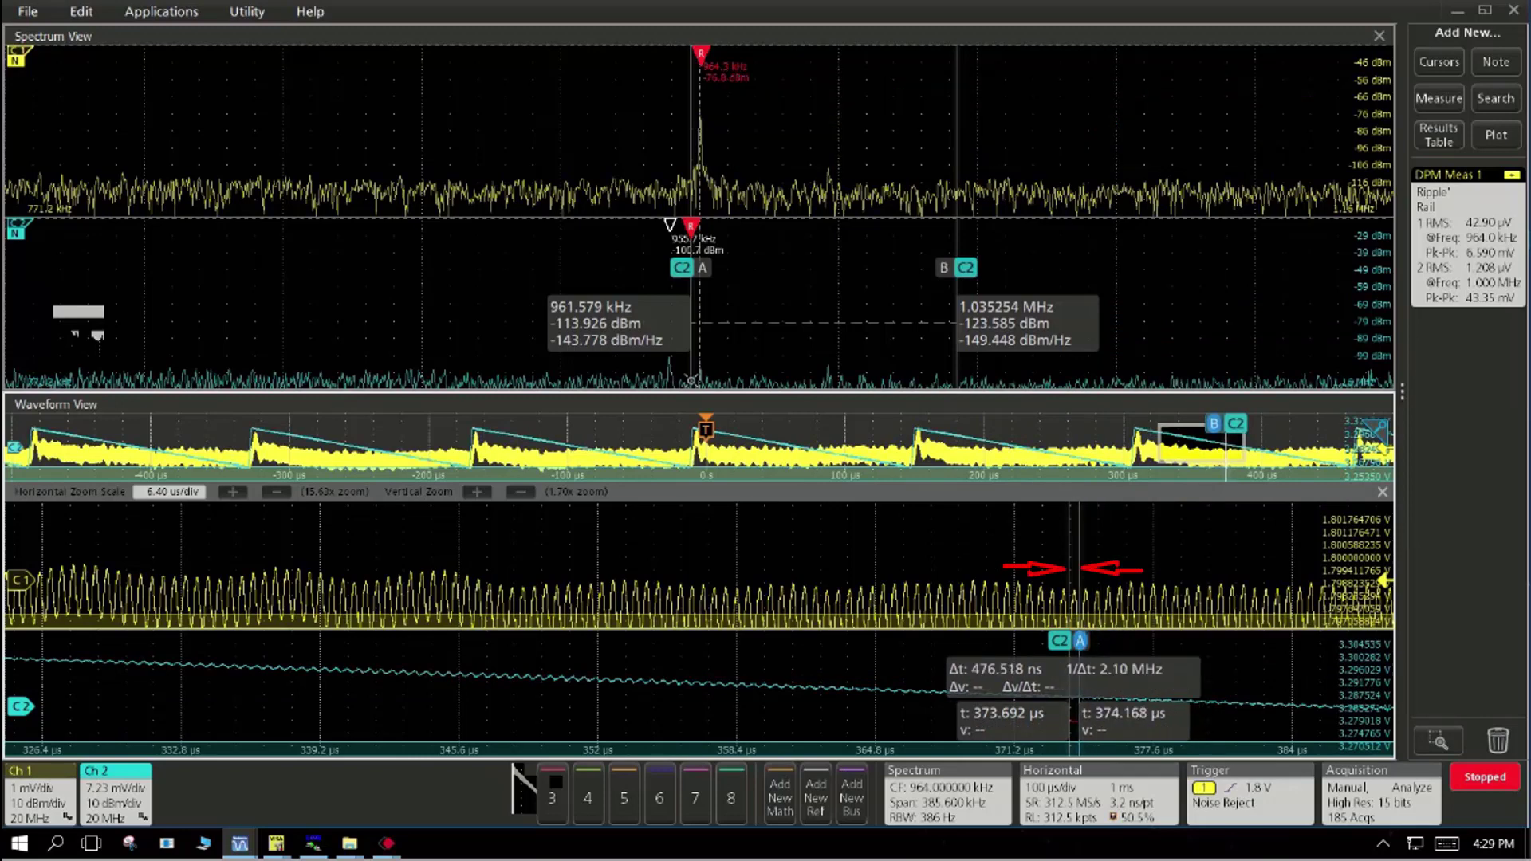
{"action": "left_click", "coordinate": [1075, 700]}
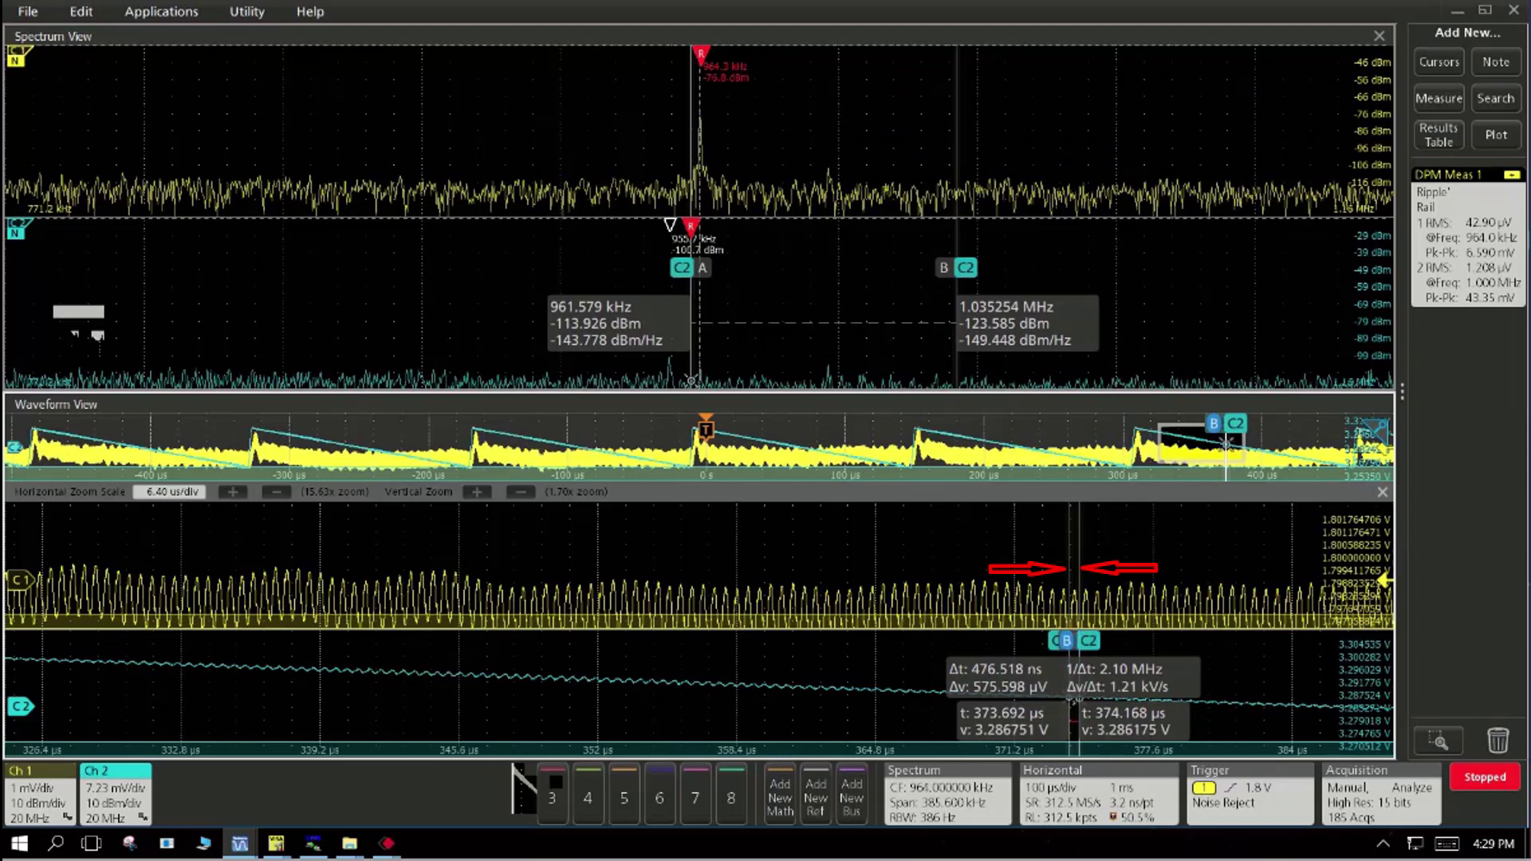
Step: Move the cursors to one high-frequency ripple cycle on channel 1, with A at about 380.5 µs and B at about 381.1 µs
{"action": "left_click", "coordinate": [1218, 558]}
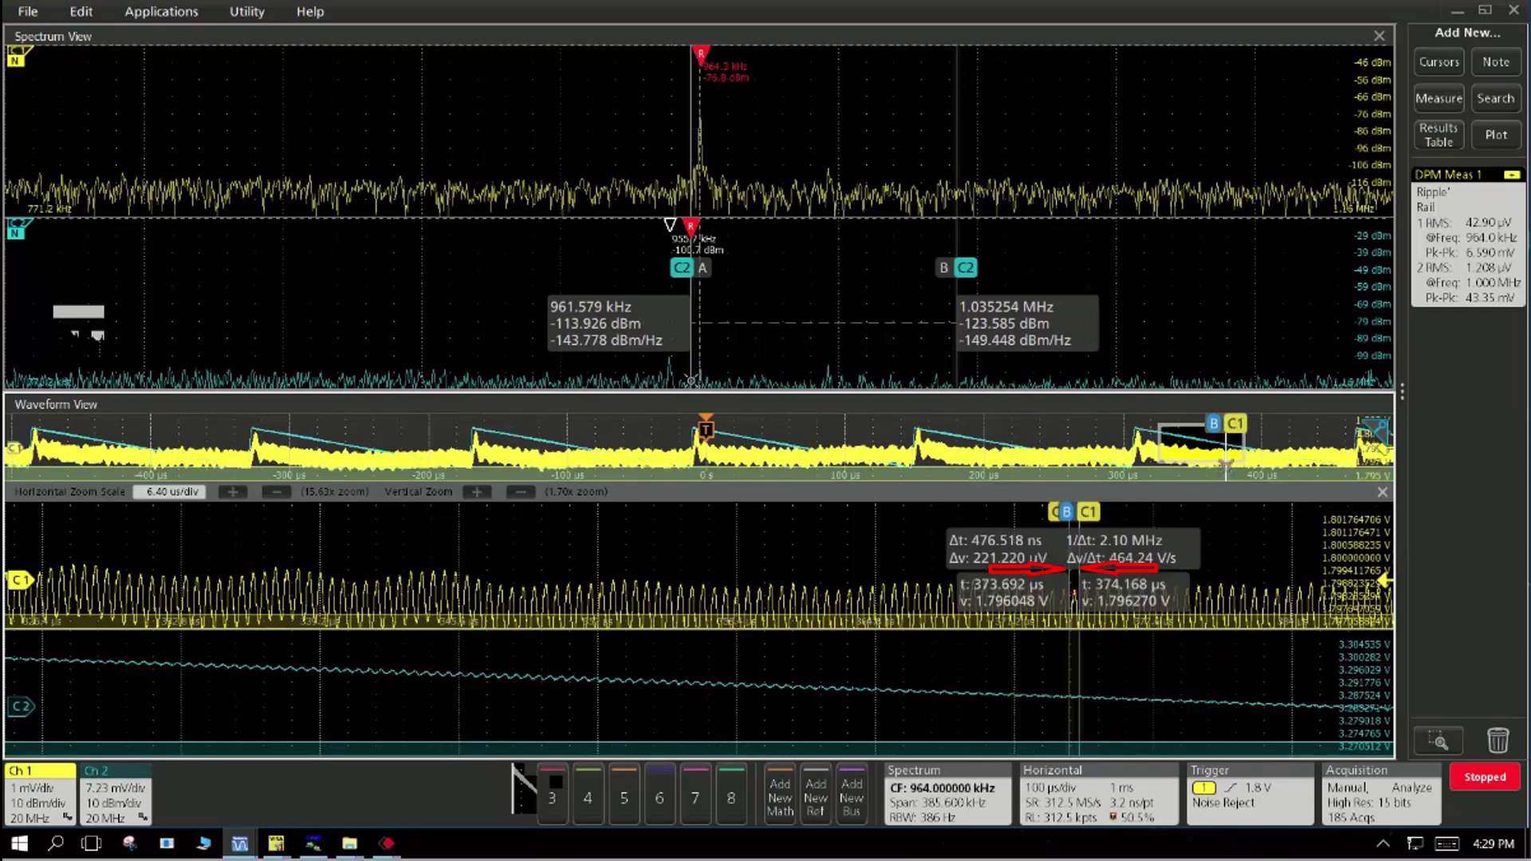
{"action": "right_click", "coordinate": [1218, 558]}
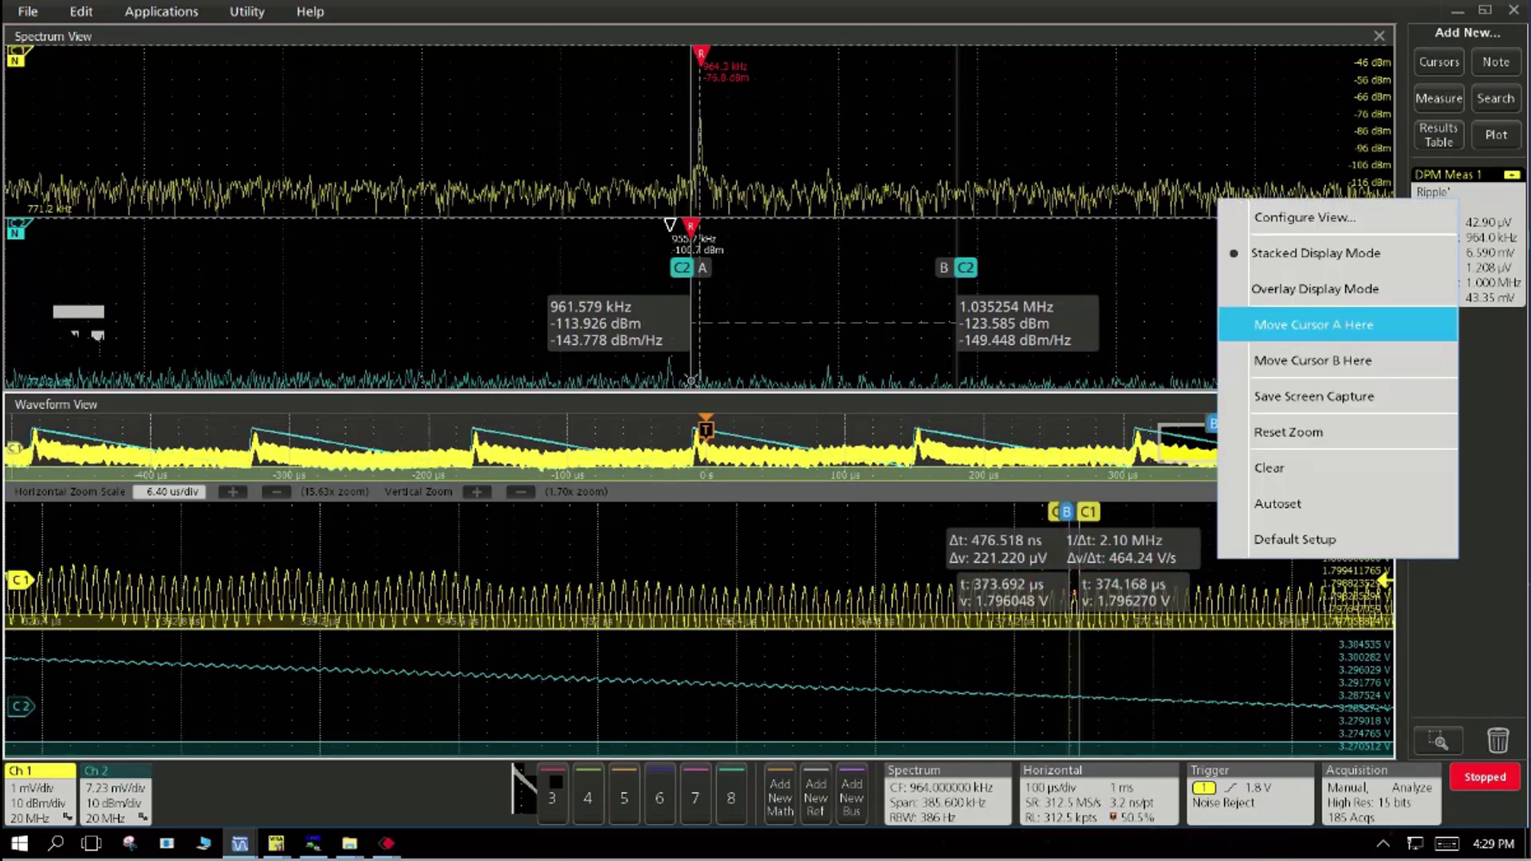
{"action": "left_click", "coordinate": [1314, 324]}
{"action": "right_click", "coordinate": [1267, 165]}
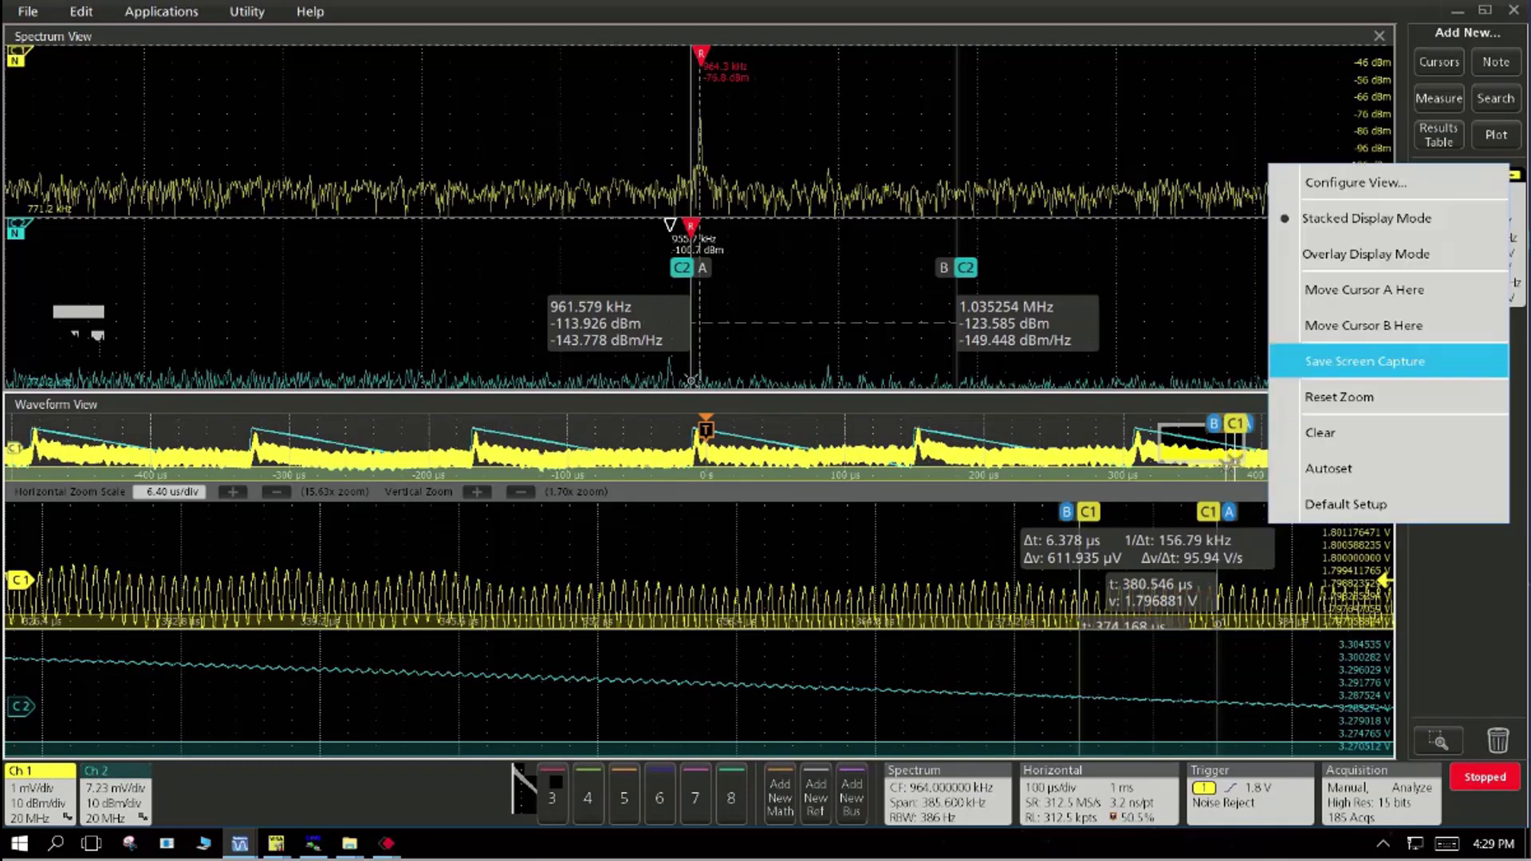
{"action": "left_click", "coordinate": [1348, 321]}
{"action": "left_click_drag", "start_coordinate": [1268, 575], "coordinate": [1230, 574]}
{"action": "left_click_drag", "start_coordinate": [1231, 511], "coordinate": [1229, 511]}
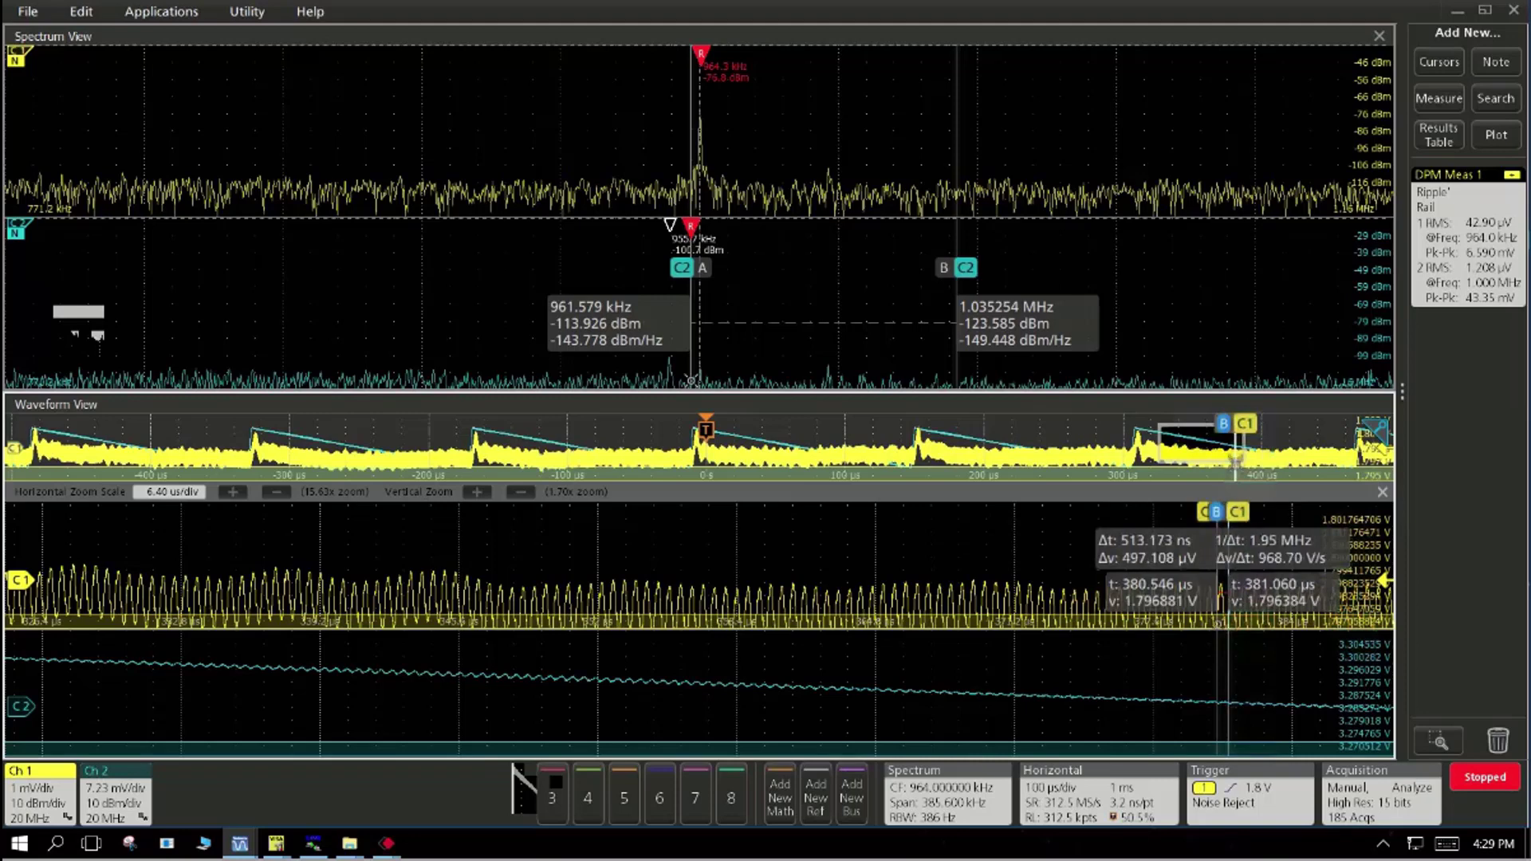
Step: Increase the number of power rails for the DPM Ripple measurement to 3
{"action": "left_click", "coordinate": [1438, 99]}
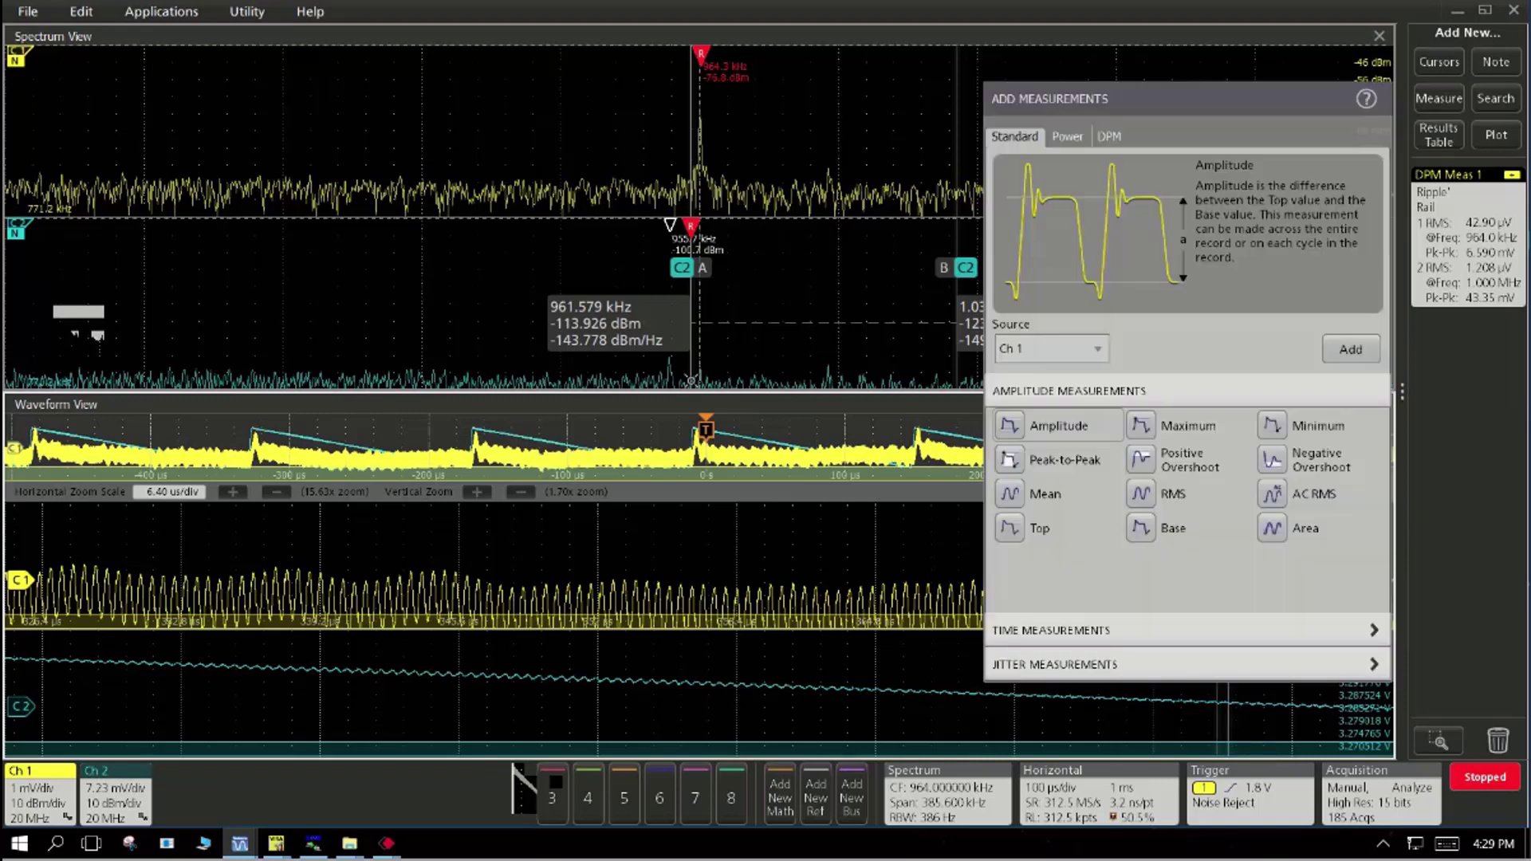
{"action": "left_click", "coordinate": [1109, 136]}
{"action": "left_click", "coordinate": [1051, 354]}
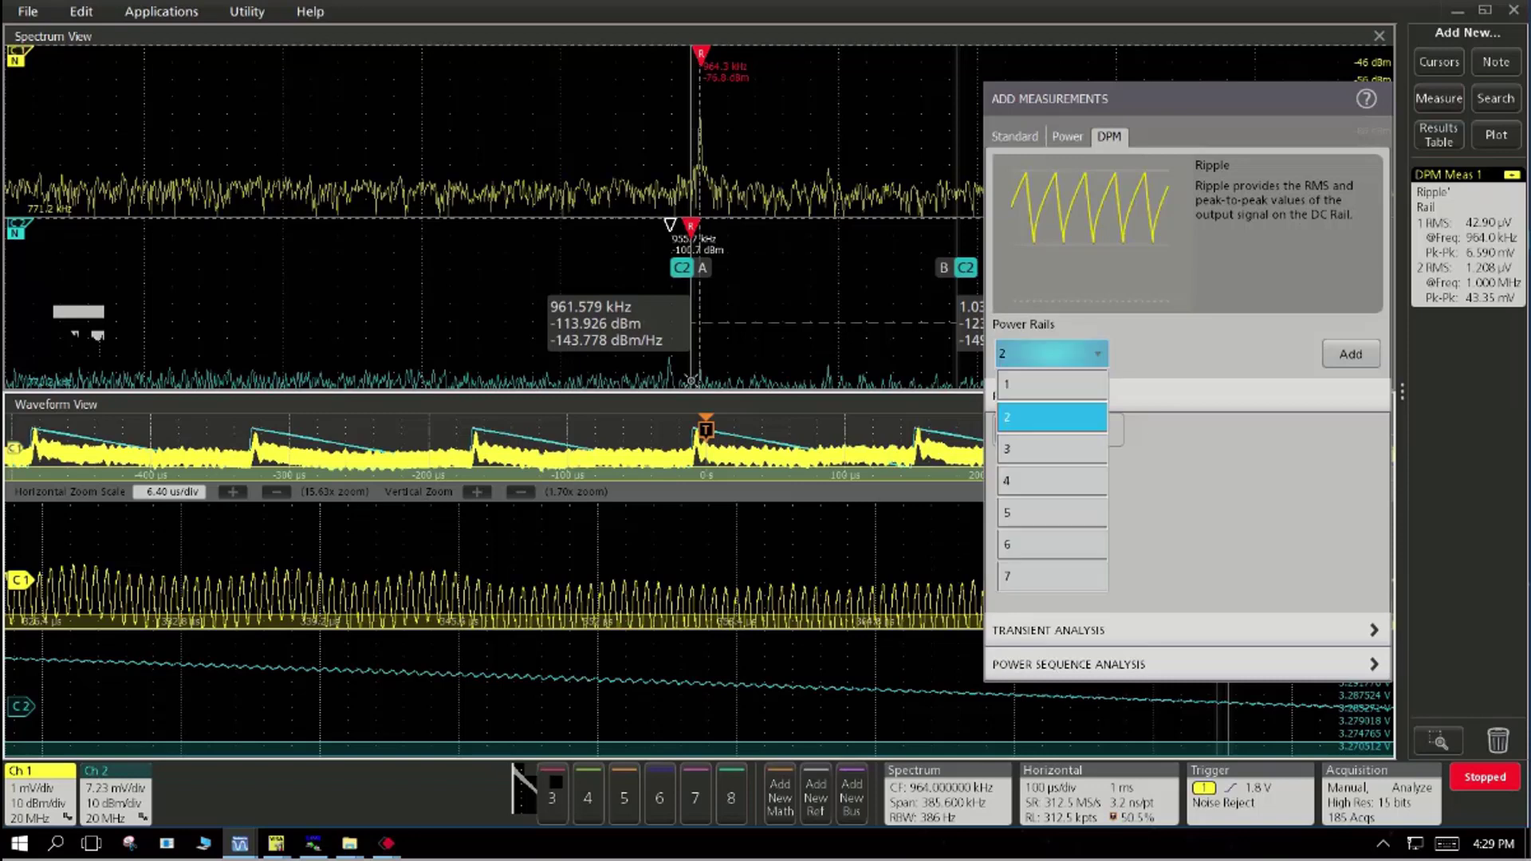
{"action": "left_click", "coordinate": [1051, 448]}
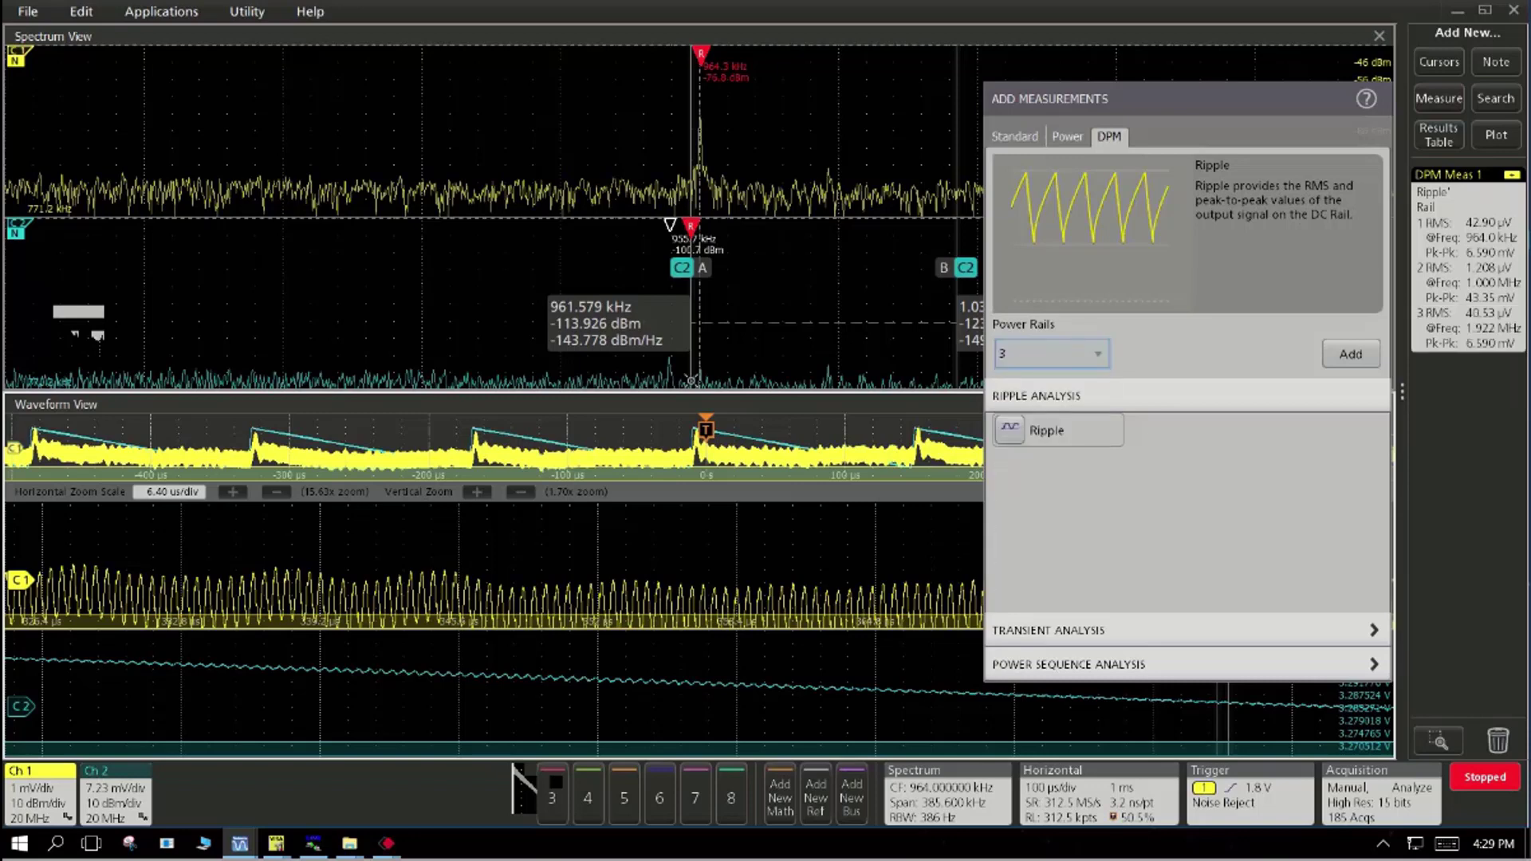
Step: Review the third power rail's source and ripple frequency in the DPM Meas 1 configuration, and resume the acquisition
{"action": "right_click", "coordinate": [1466, 330]}
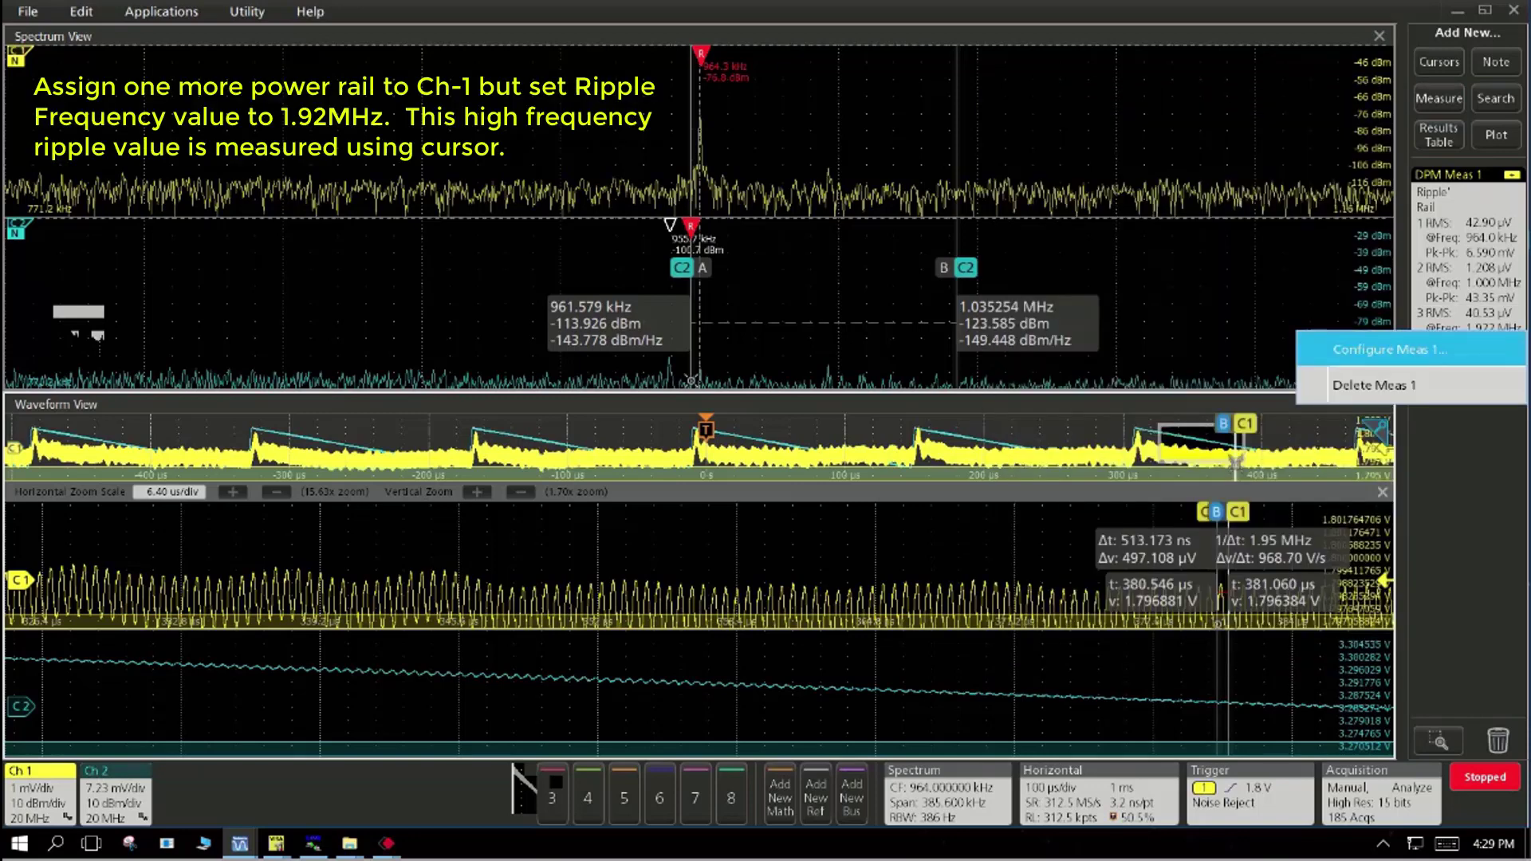
{"action": "left_click", "coordinate": [1389, 350]}
{"action": "left_click", "coordinate": [1172, 565]}
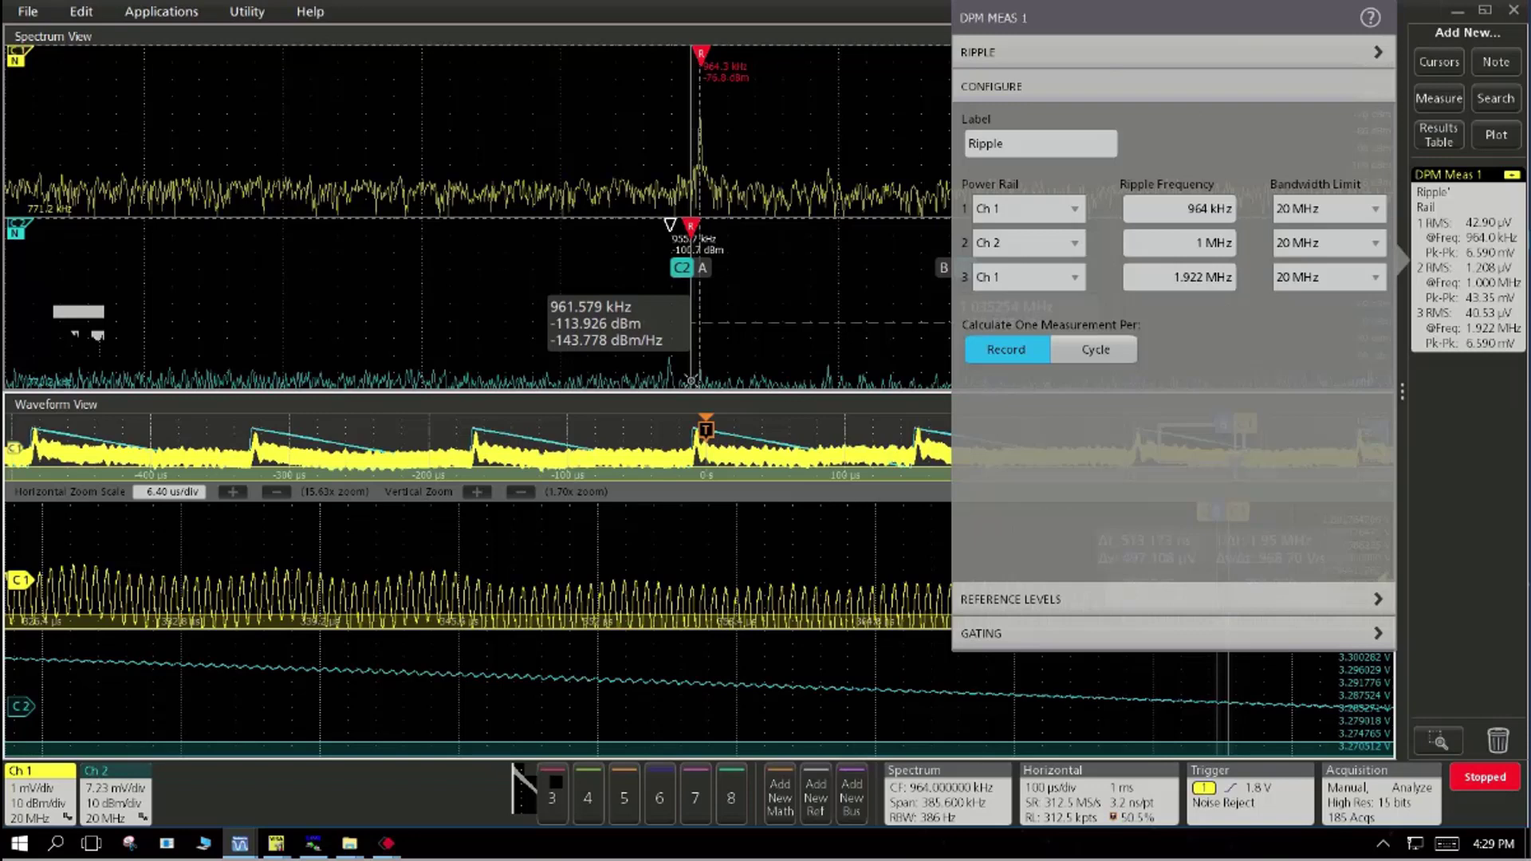
{"action": "left_click", "coordinate": [1485, 777]}
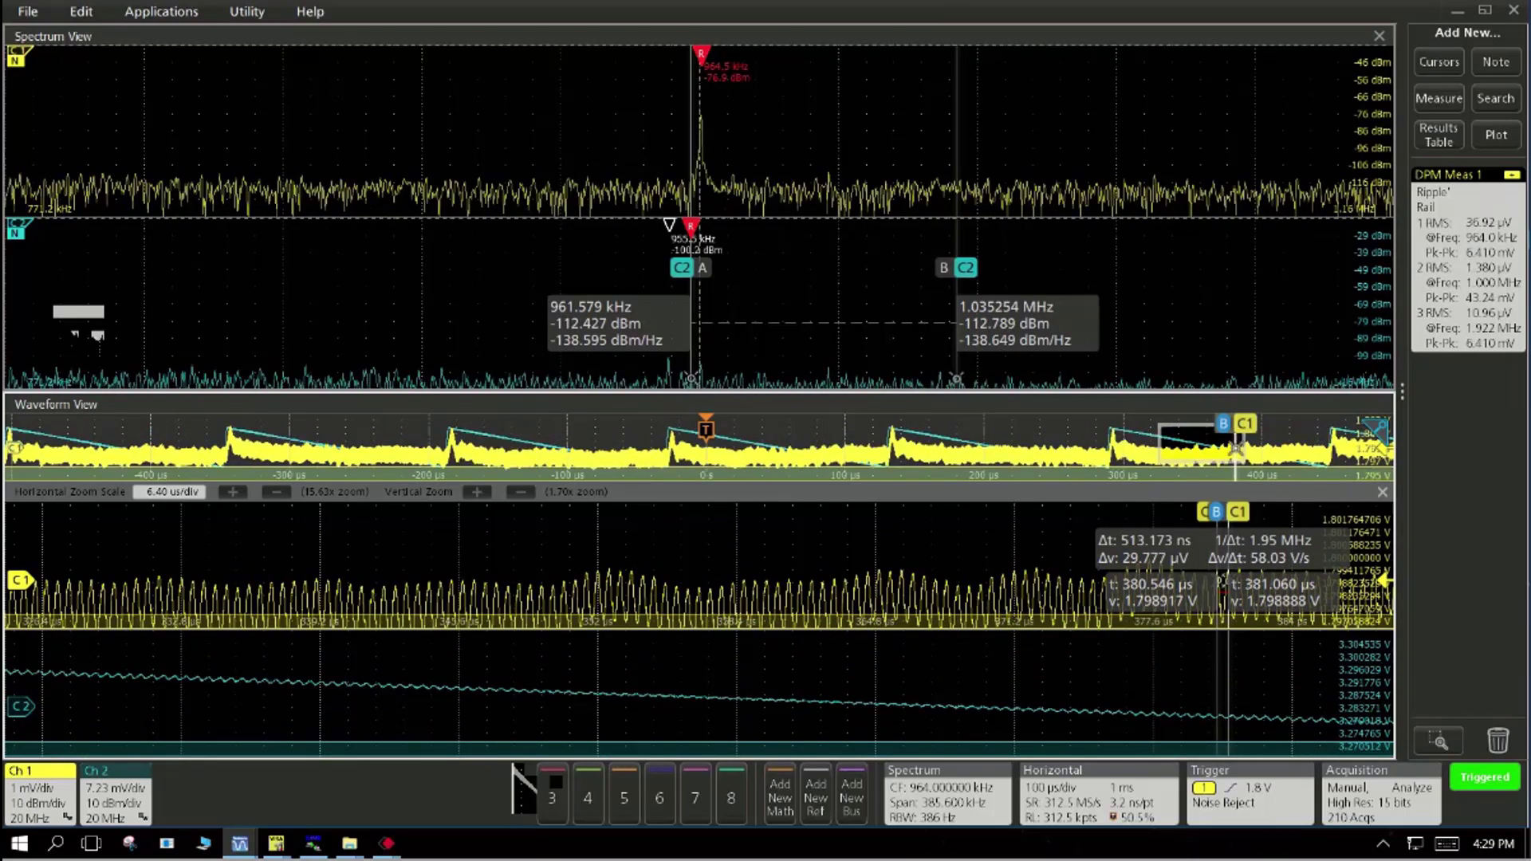
Step: Add the DPM Overshoot and Undershoot transient measurements for 3 power rails
{"action": "left_click", "coordinate": [1438, 99]}
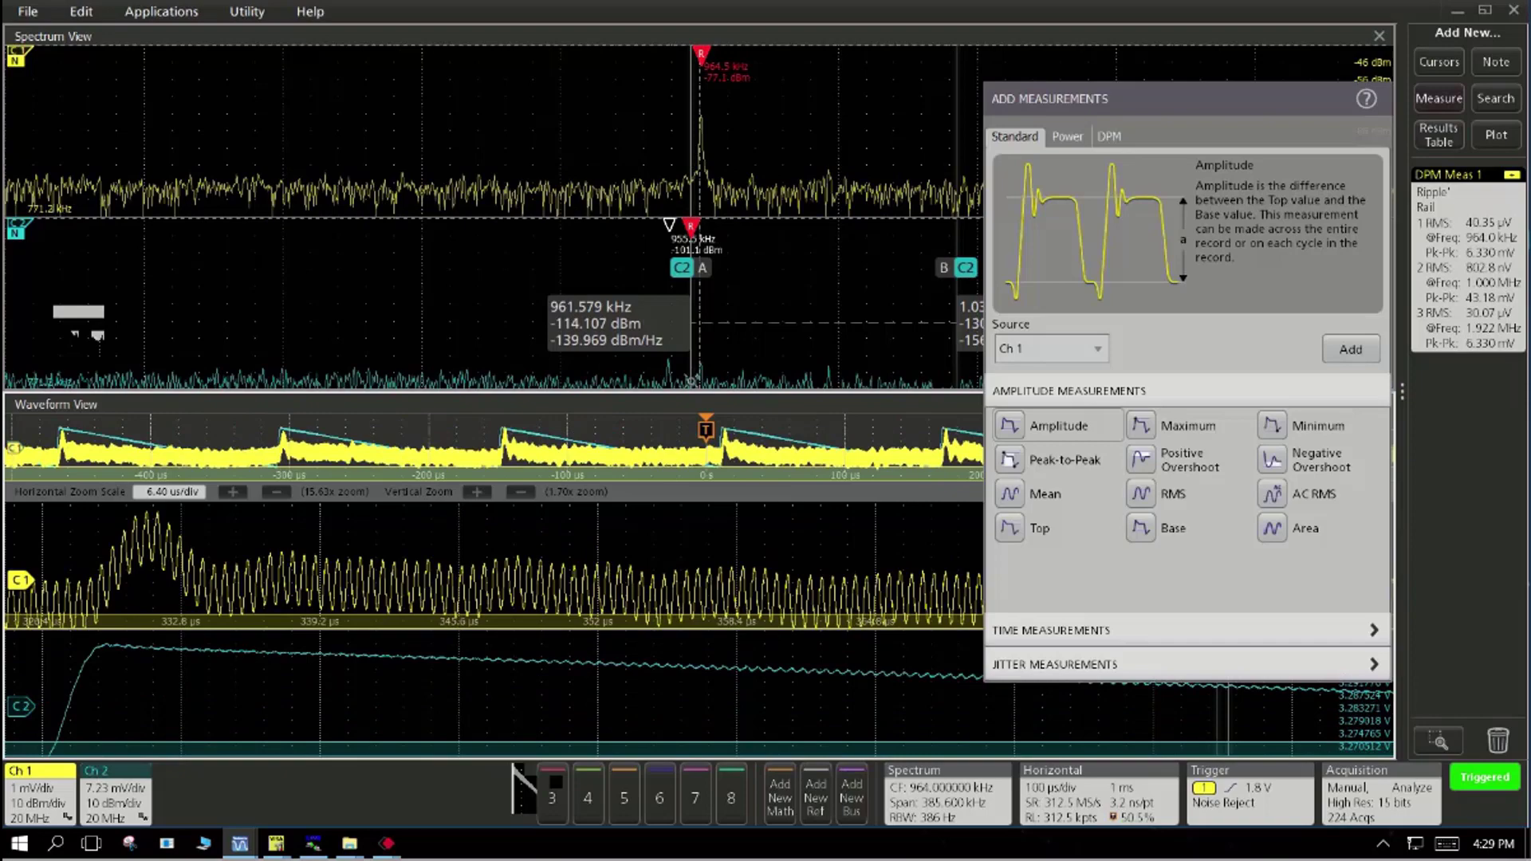
{"action": "left_click", "coordinate": [1109, 136]}
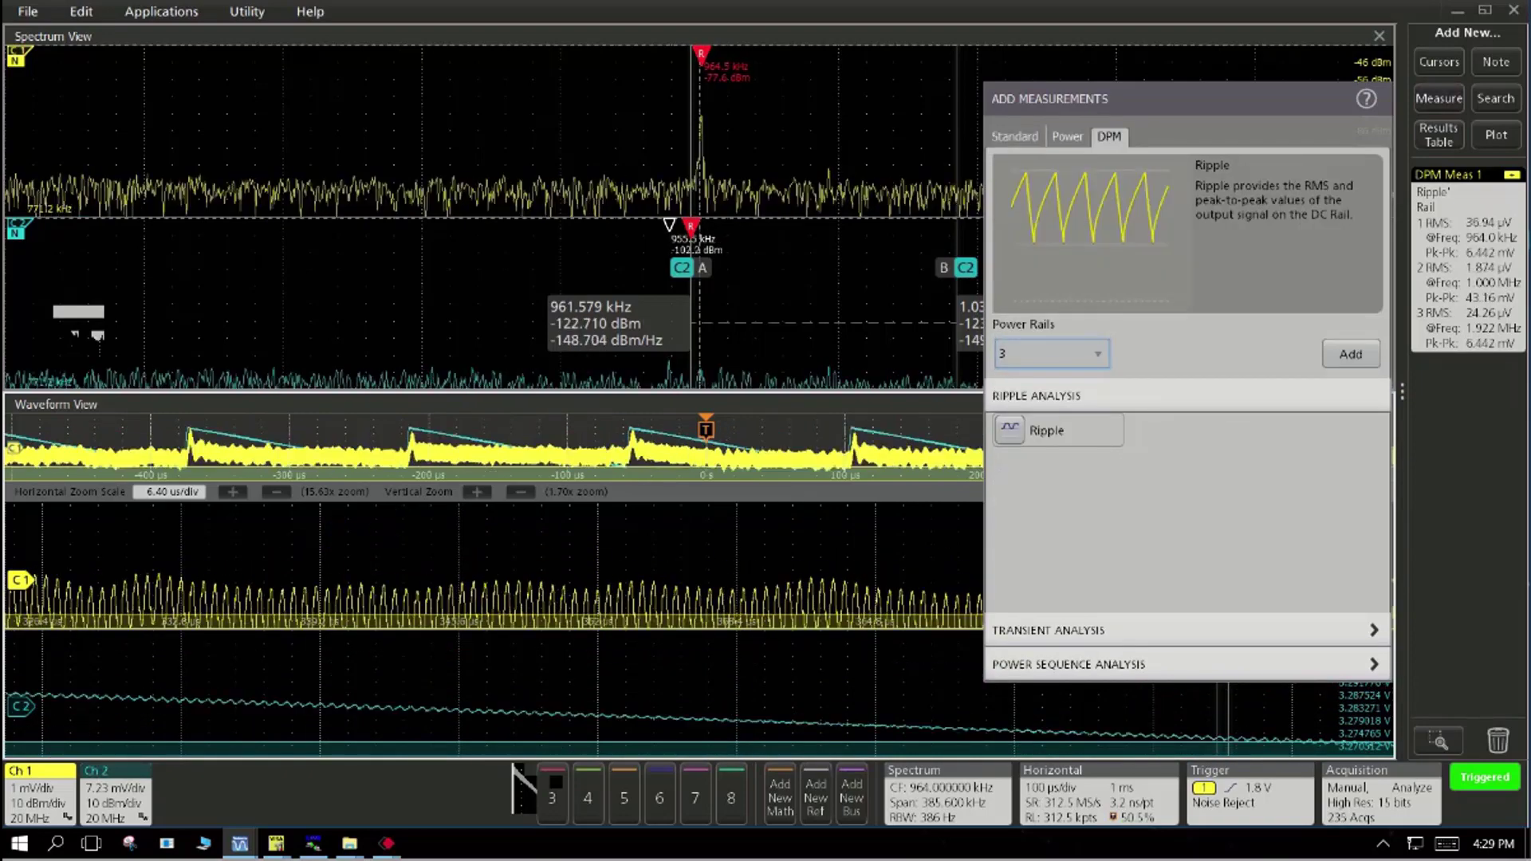
{"action": "left_click", "coordinate": [1049, 630]}
{"action": "double_click", "coordinate": [1059, 464]}
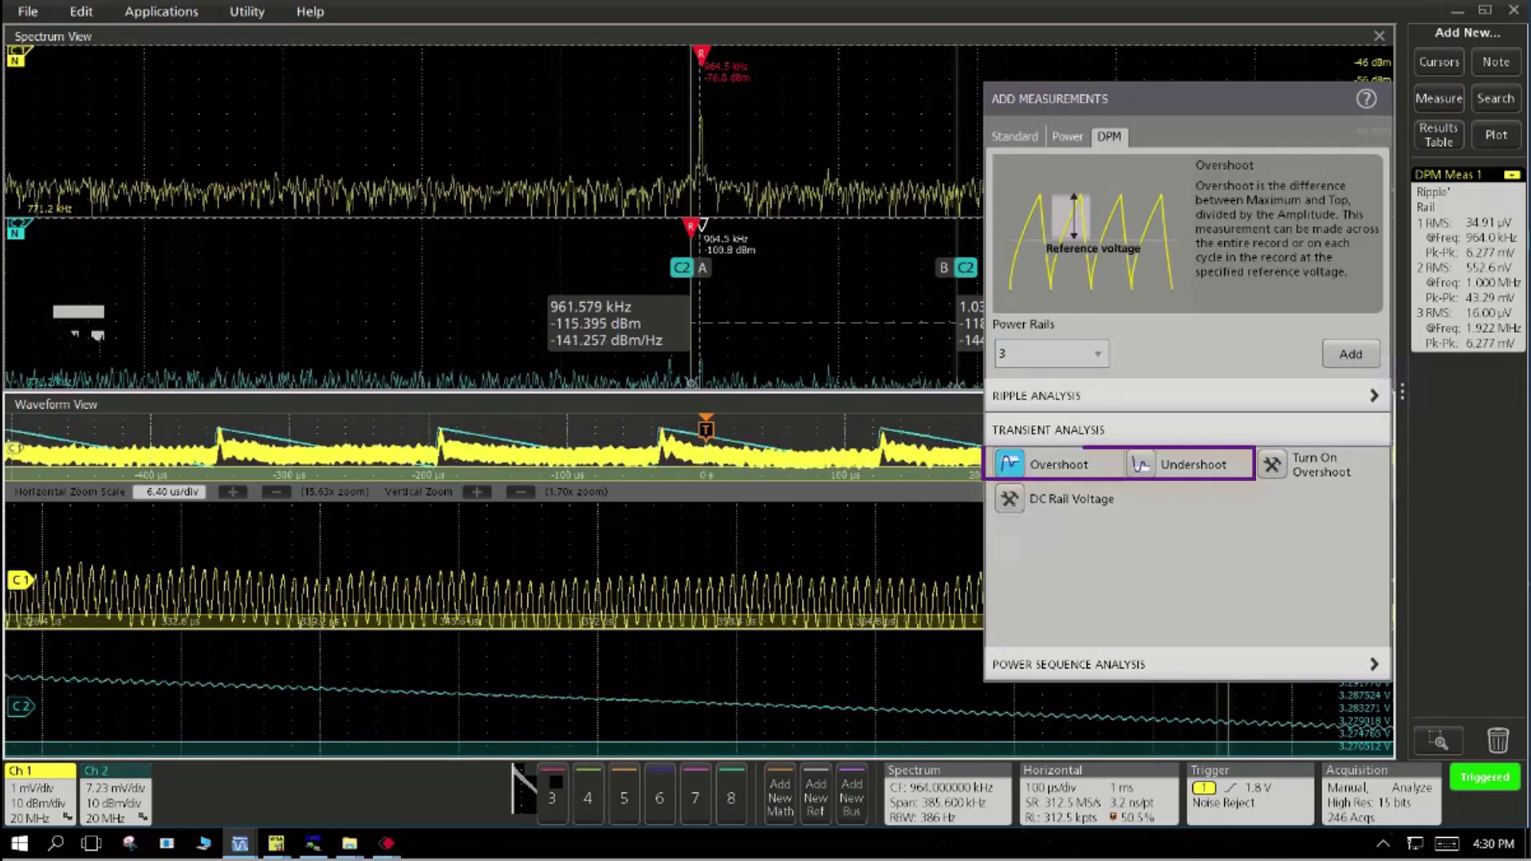
{"action": "left_click", "coordinate": [1192, 464]}
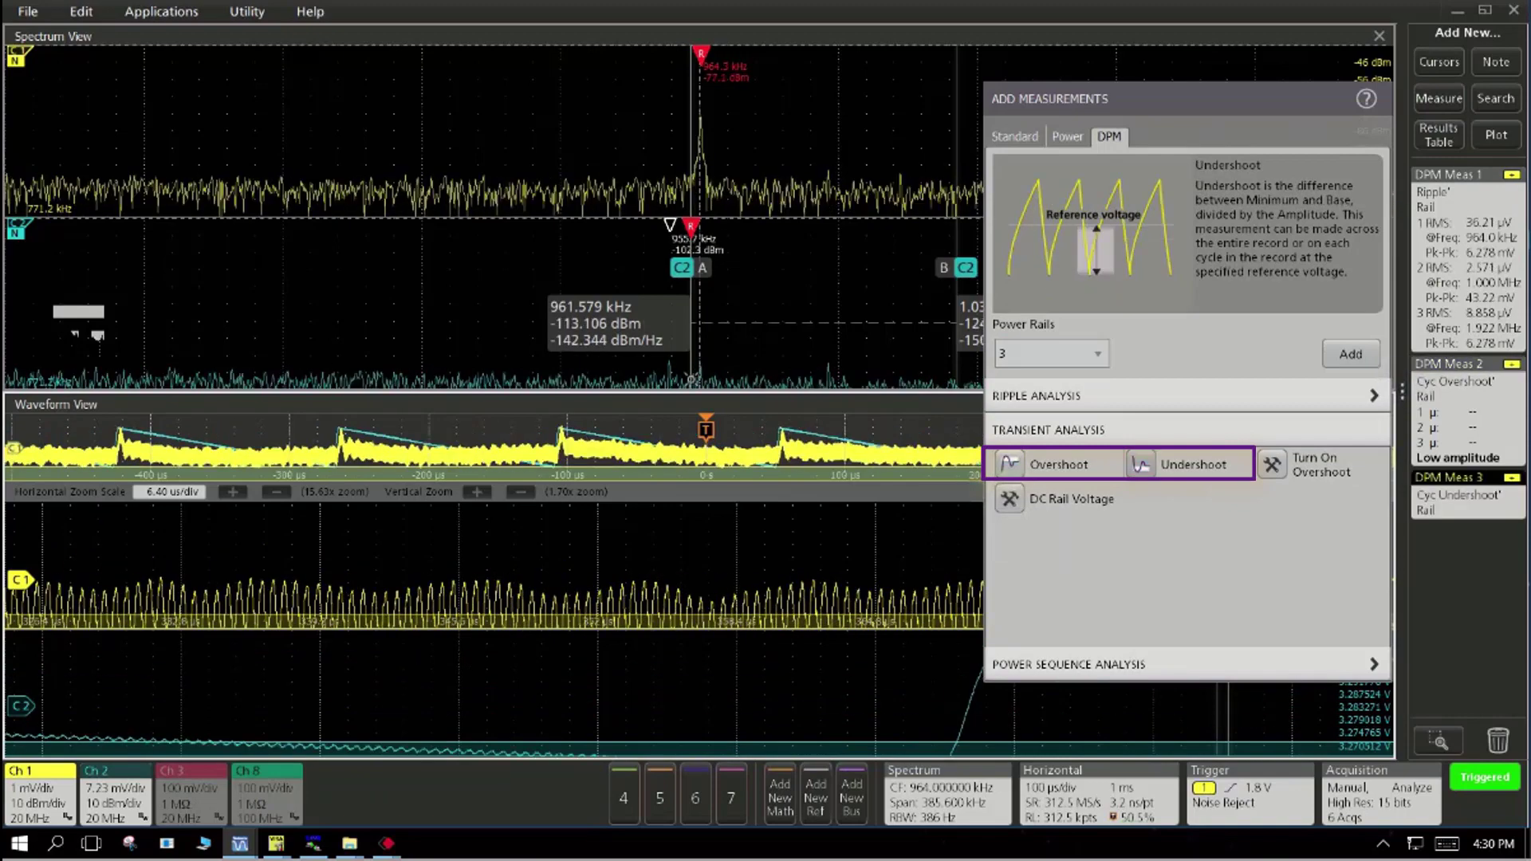
Step: Set the overshoot measurement's reference voltage for power rail 1 to 1.792 V
{"action": "right_click", "coordinate": [1466, 413]}
{"action": "left_click", "coordinate": [1388, 430]}
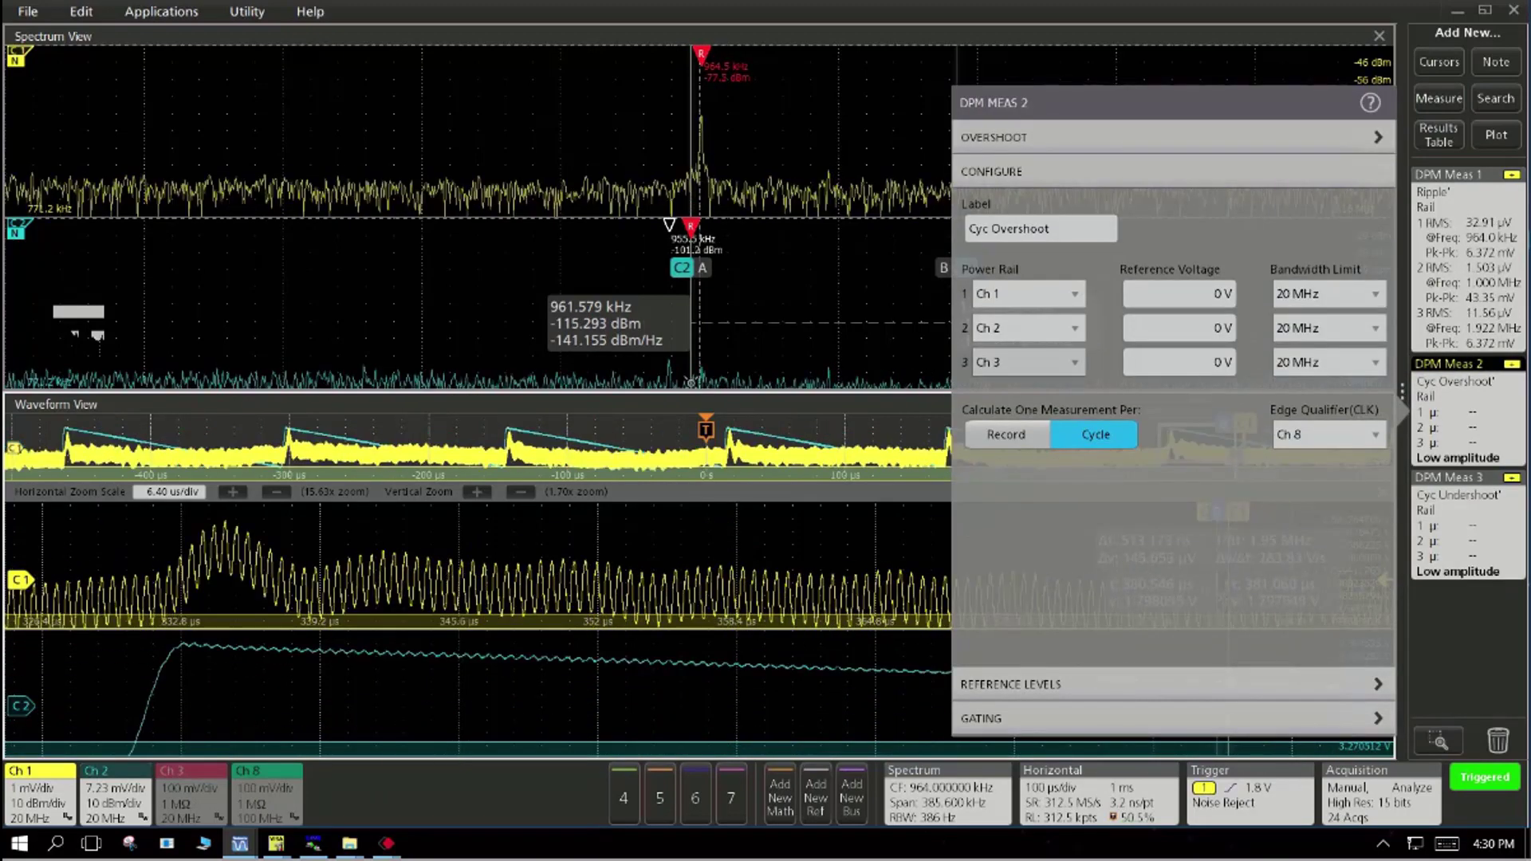
{"action": "double_click", "coordinate": [1179, 294]}
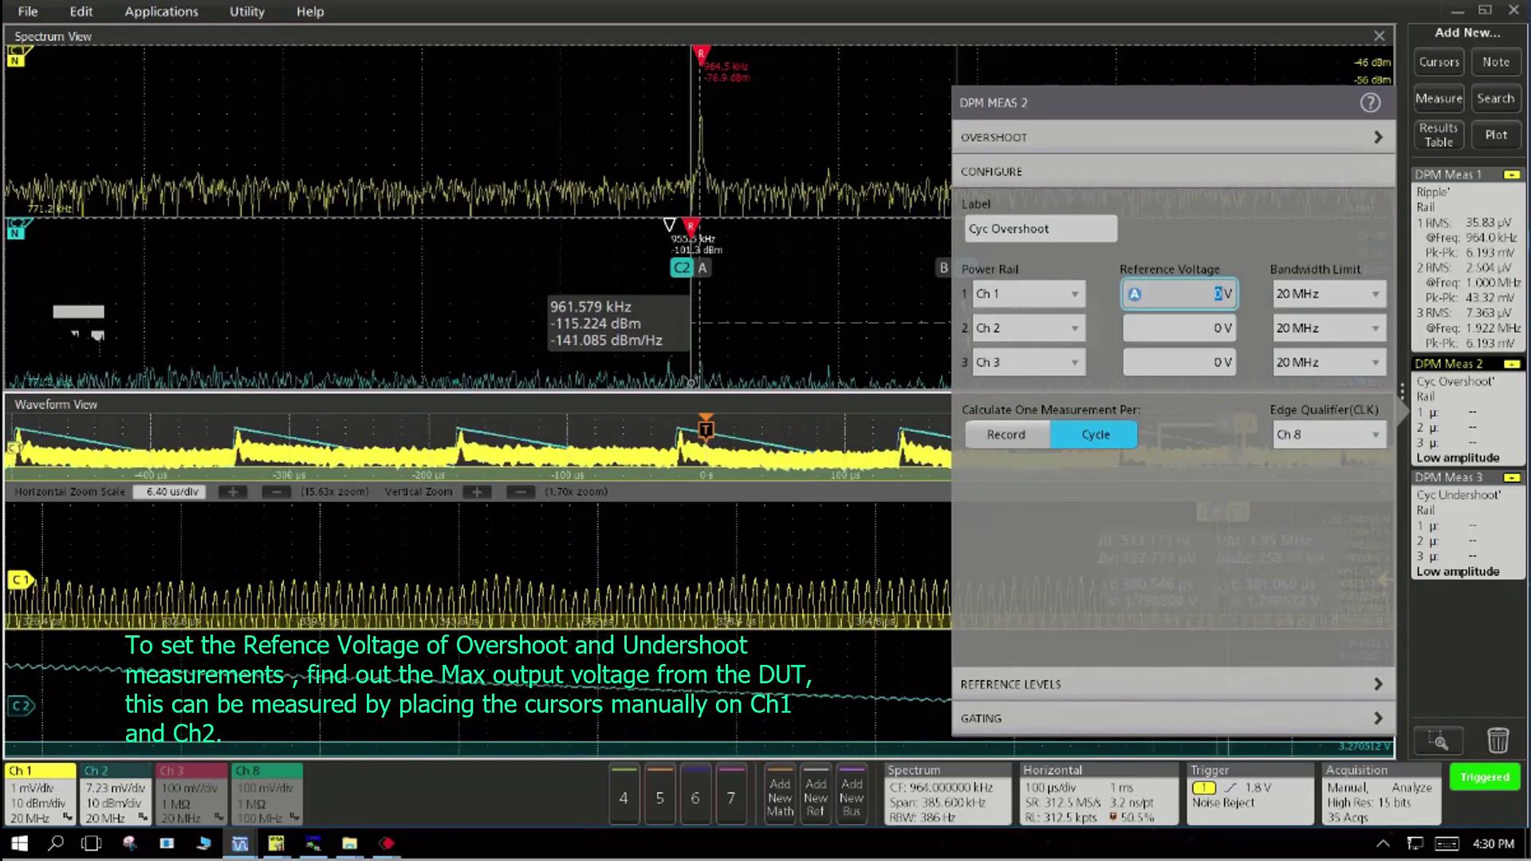
{"action": "left_click", "coordinate": [858, 302]}
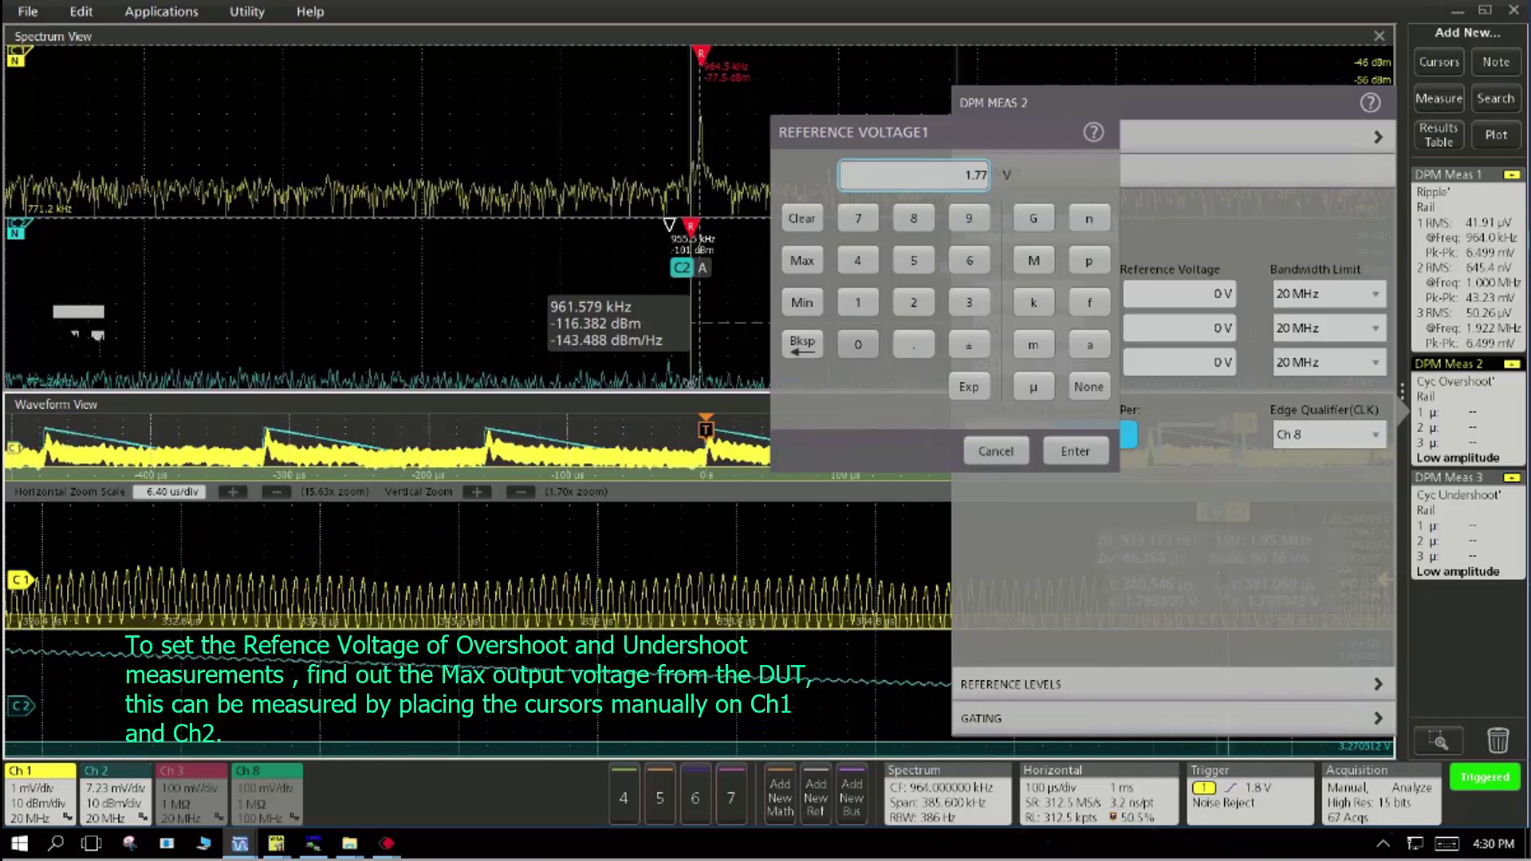
{"action": "left_click", "coordinate": [802, 344]}
{"action": "left_click", "coordinate": [969, 218]}
{"action": "left_click", "coordinate": [914, 302]}
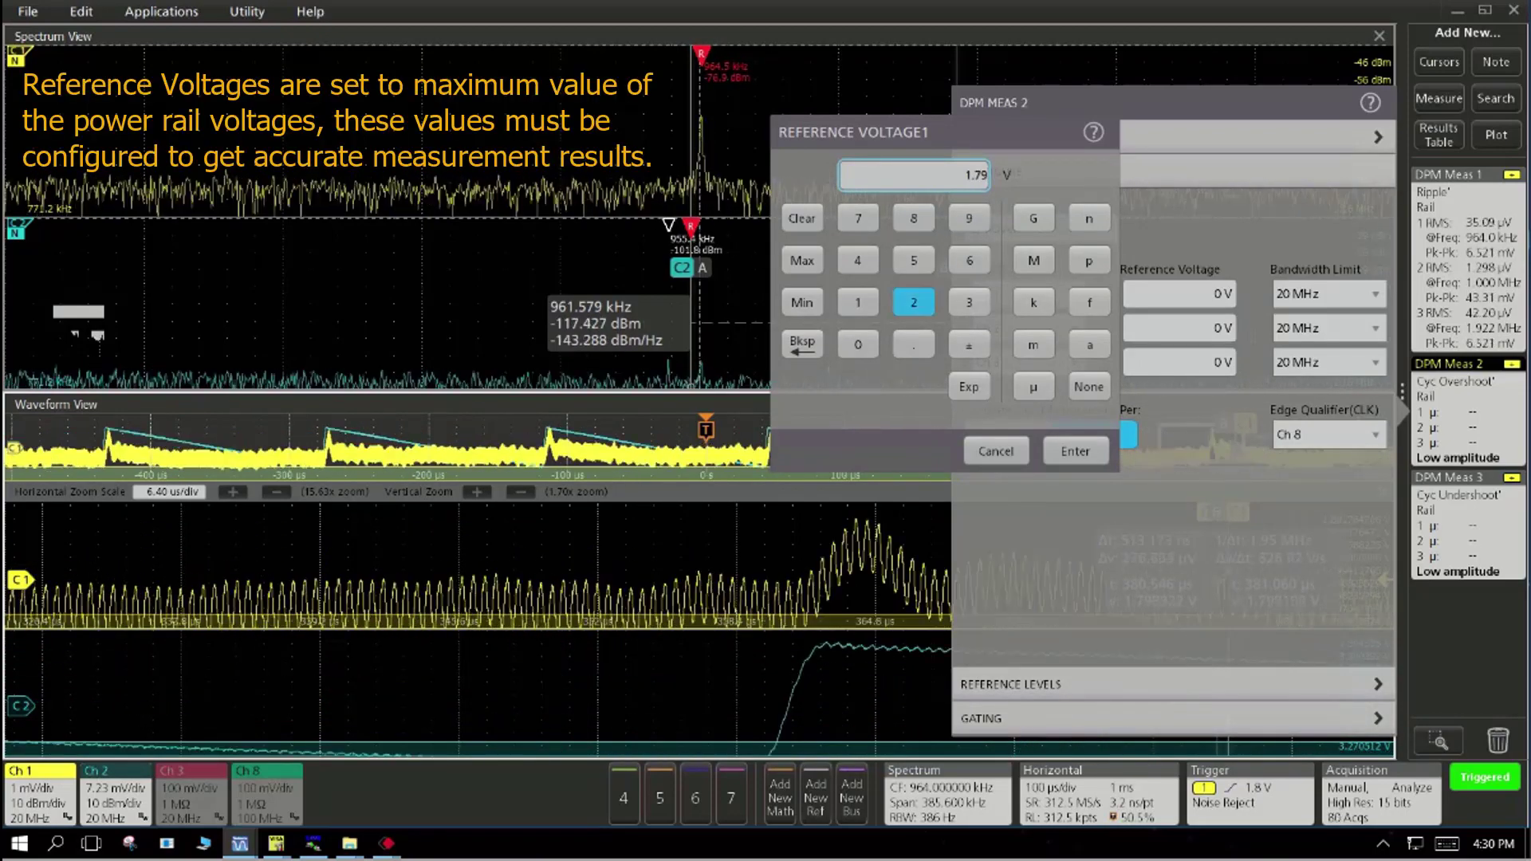
{"action": "left_click", "coordinate": [1075, 451]}
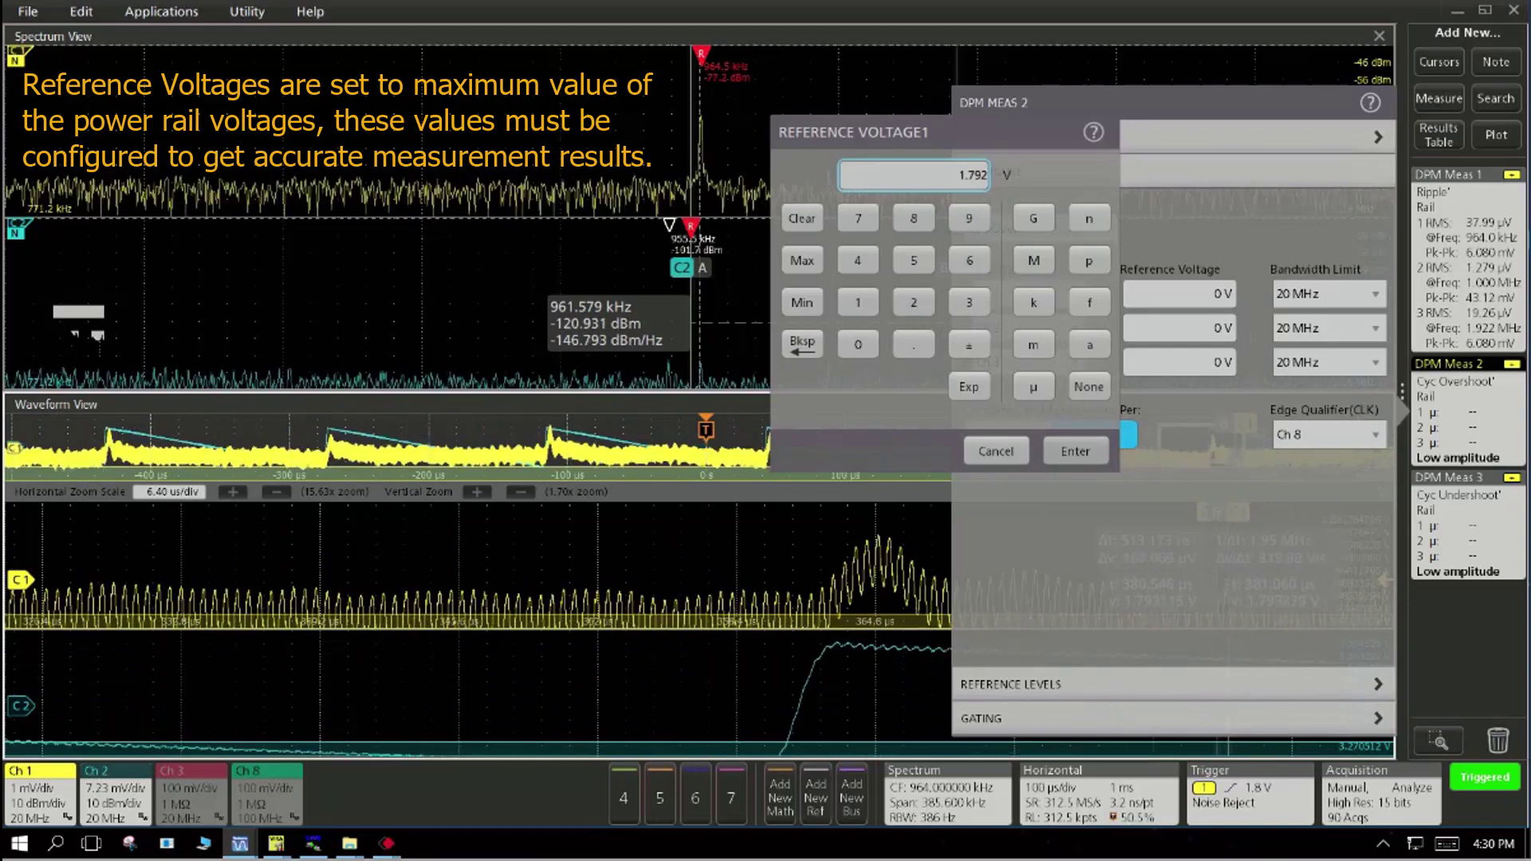
Step: Set the overshoot reference voltage for power rail 2 to 3.258 V and calculate one measurement per record
{"action": "double_click", "coordinate": [1180, 329]}
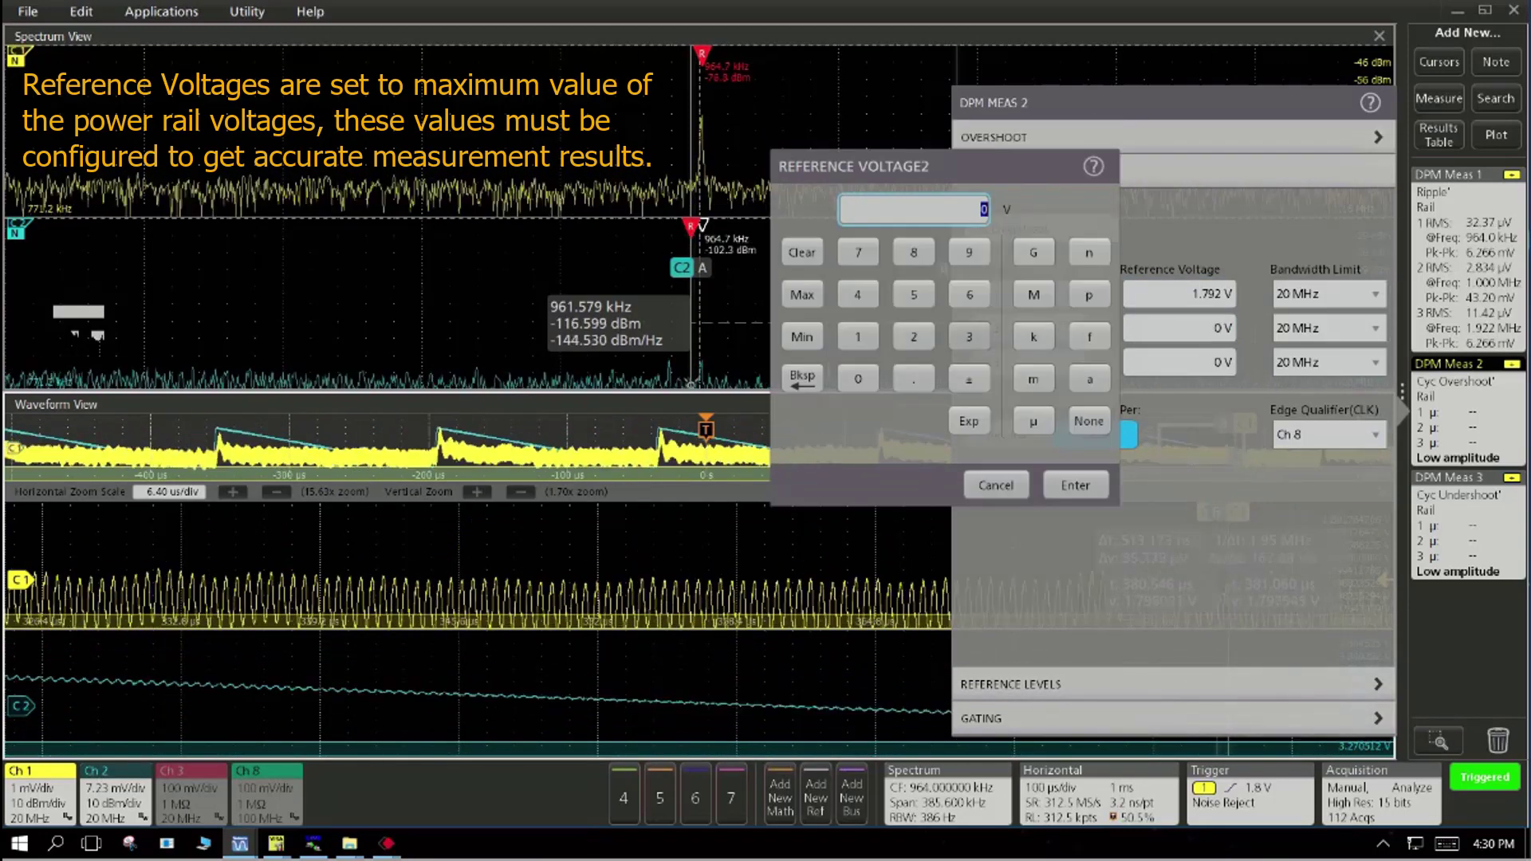
{"action": "left_click", "coordinate": [968, 336]}
{"action": "left_click", "coordinate": [914, 379]}
{"action": "left_click", "coordinate": [914, 336]}
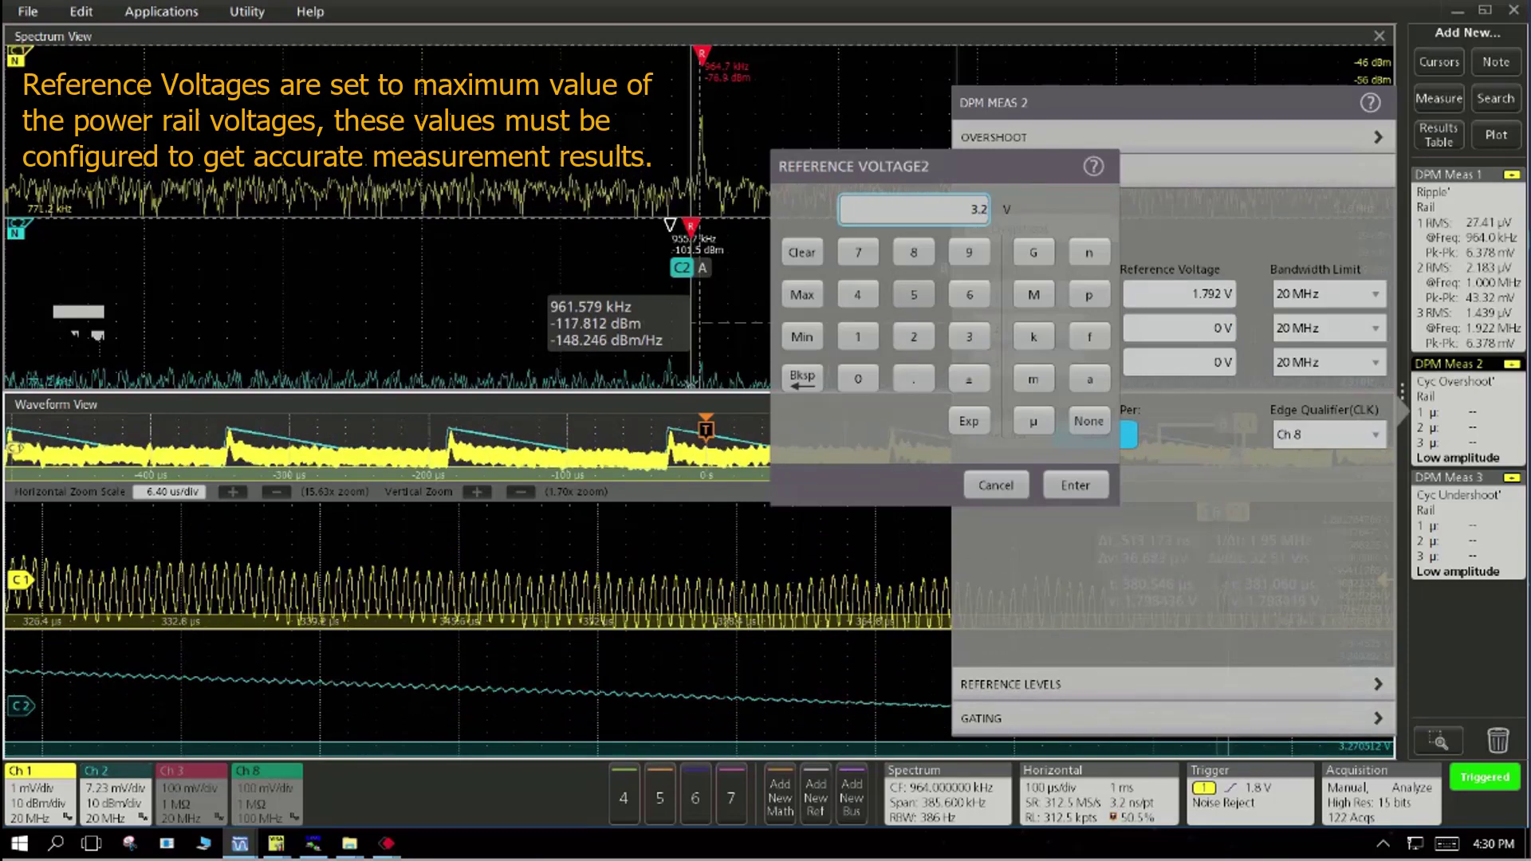
{"action": "left_click", "coordinate": [914, 252]}
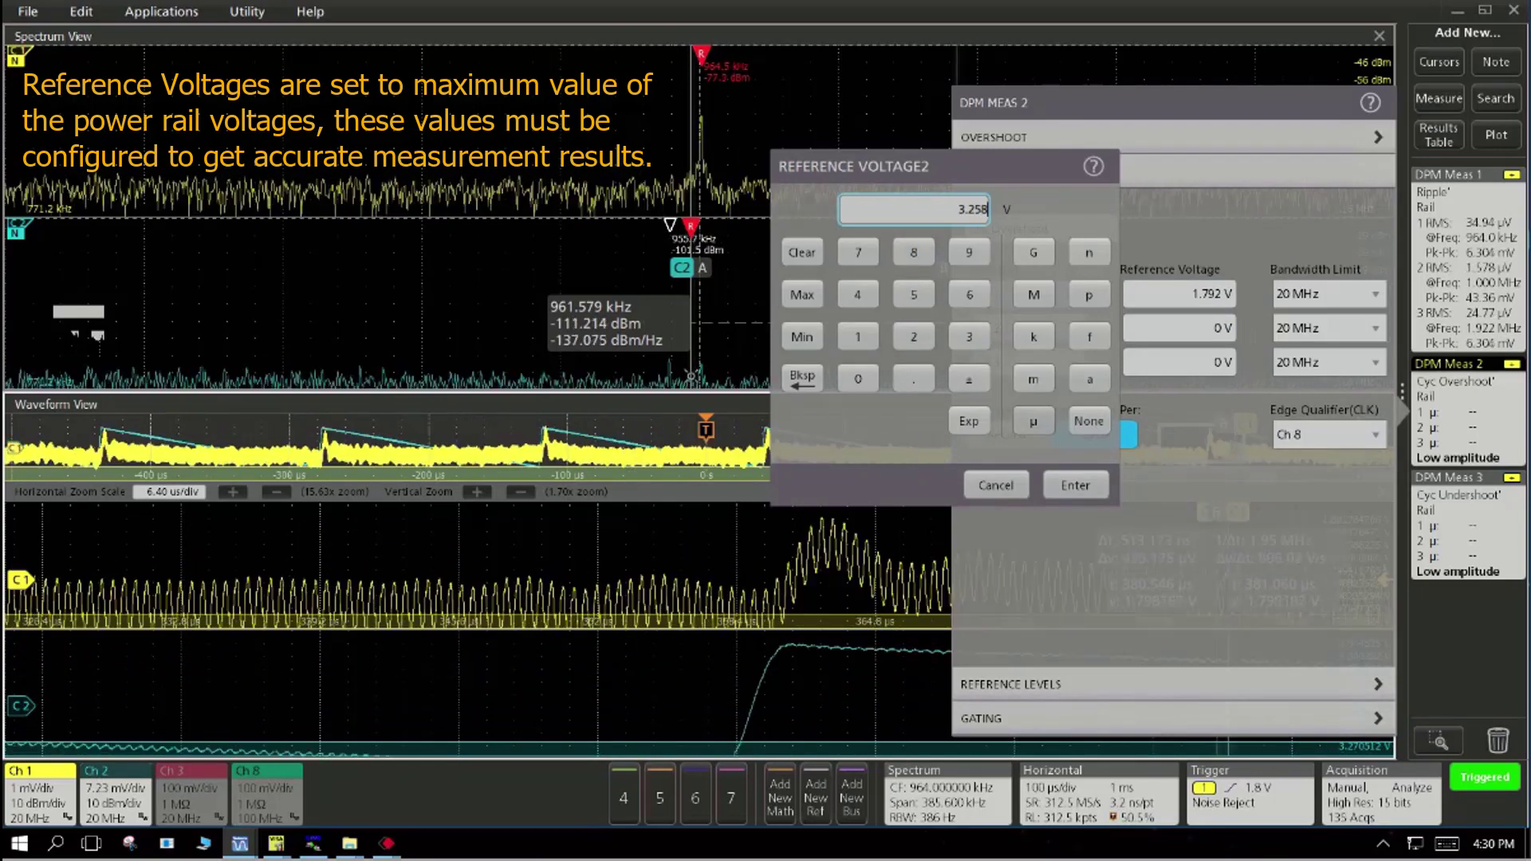
{"action": "left_click", "coordinate": [1075, 484]}
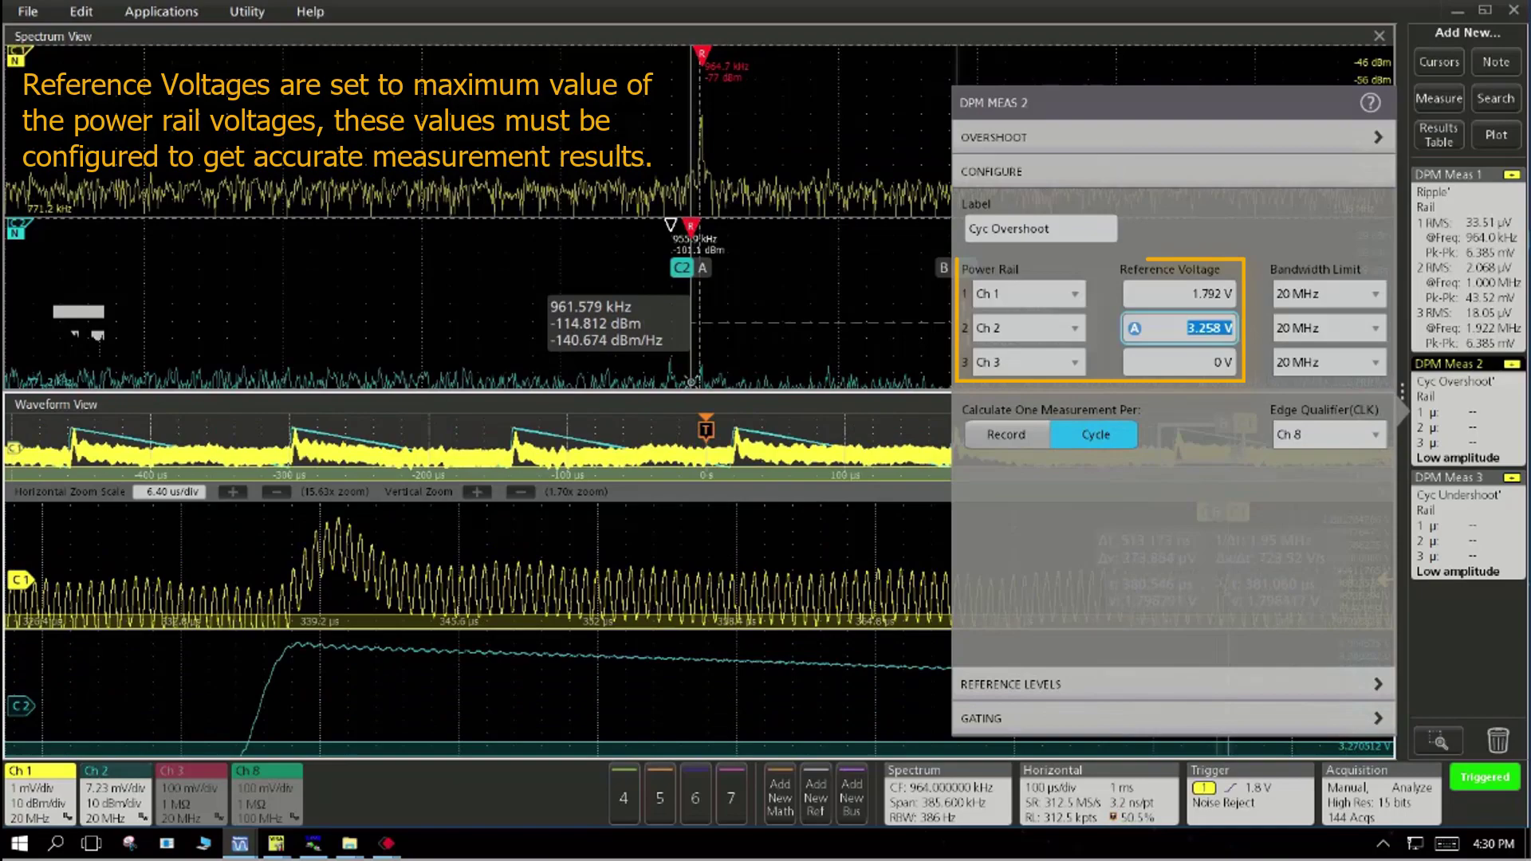
{"action": "left_click", "coordinate": [1006, 434]}
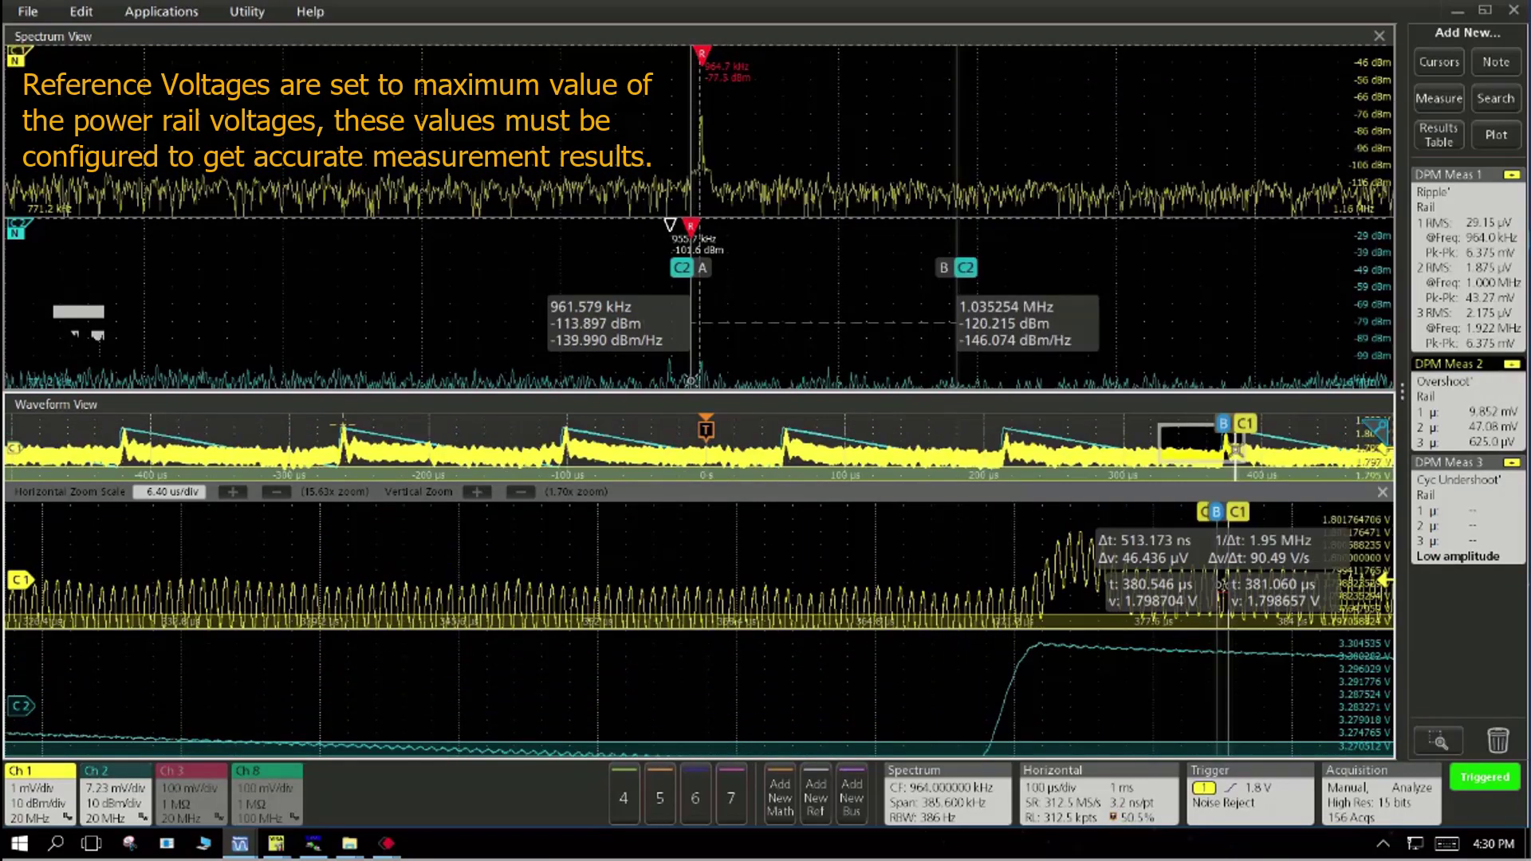
Step: Set the undershoot measurement's reference voltage for power rail 1 to 1.795 V
{"action": "right_click", "coordinate": [1468, 521]}
{"action": "left_click", "coordinate": [1443, 541]}
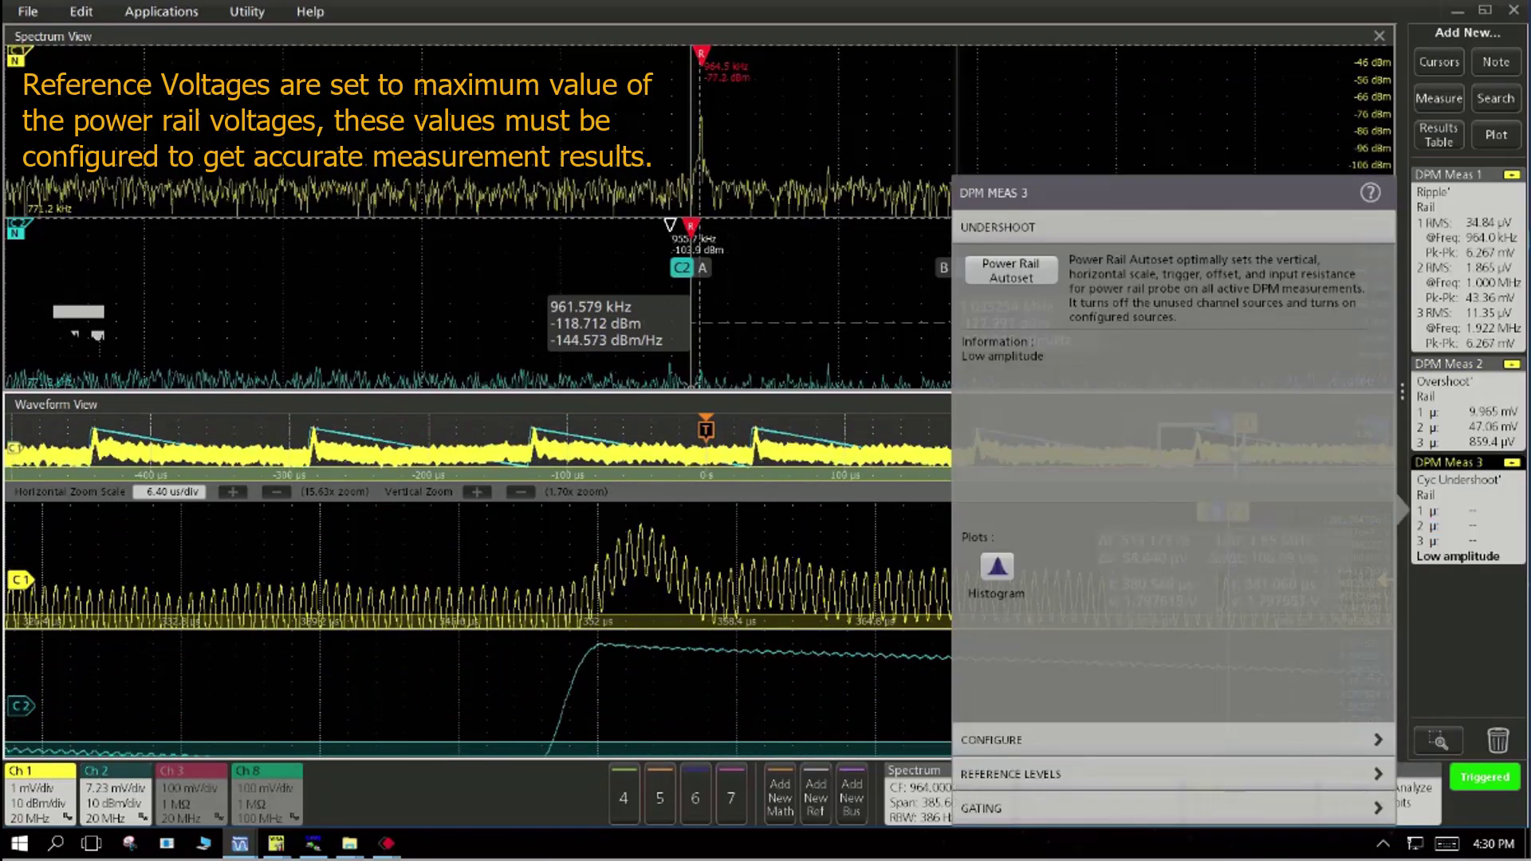
{"action": "left_click", "coordinate": [1173, 740]}
{"action": "left_click", "coordinate": [1179, 384]}
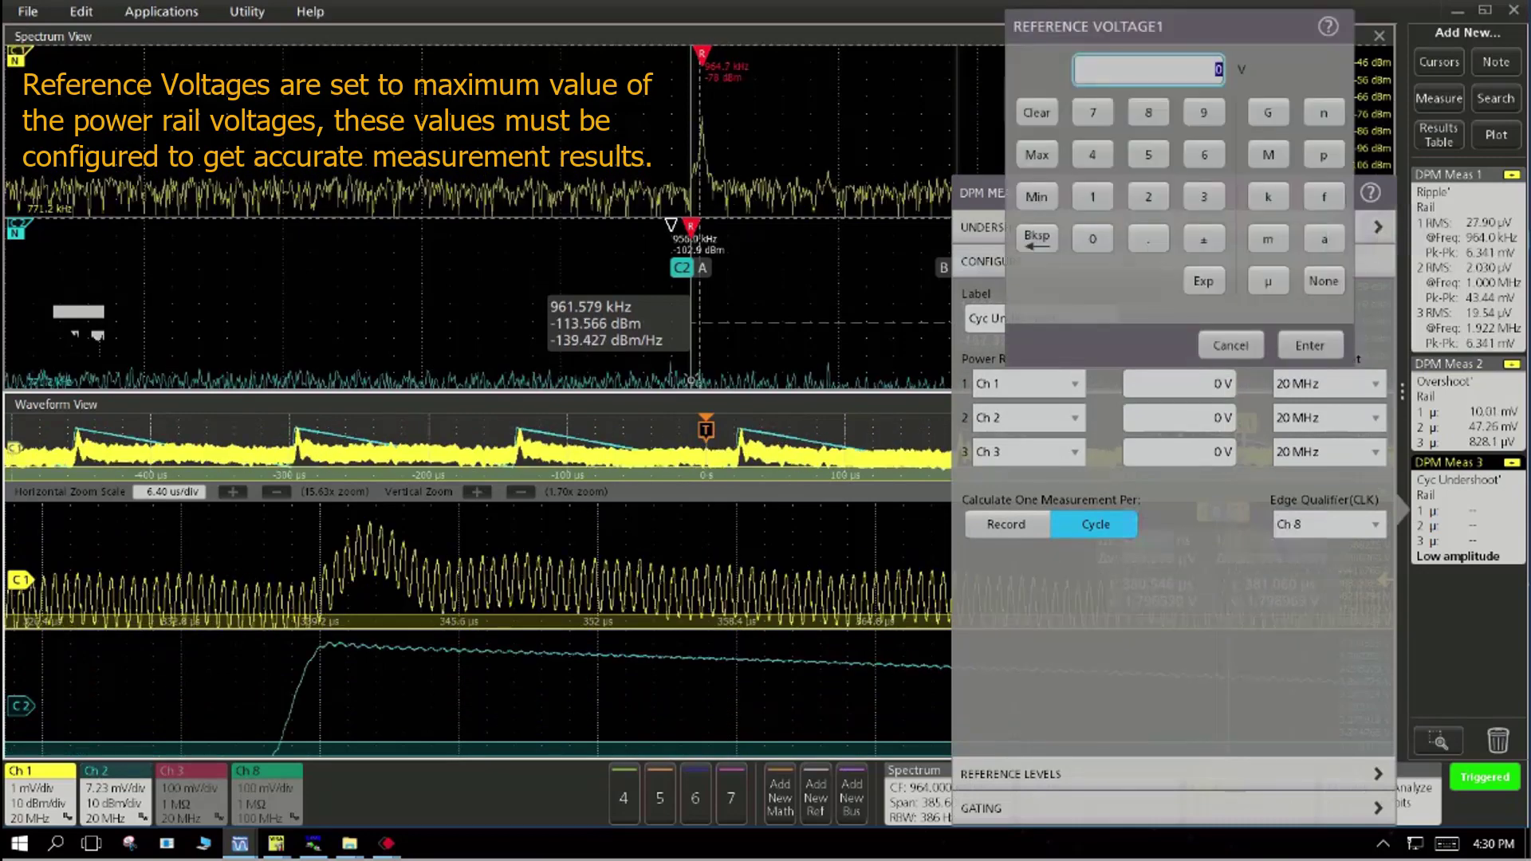
{"action": "left_click", "coordinate": [1092, 197]}
{"action": "left_click", "coordinate": [1148, 239]}
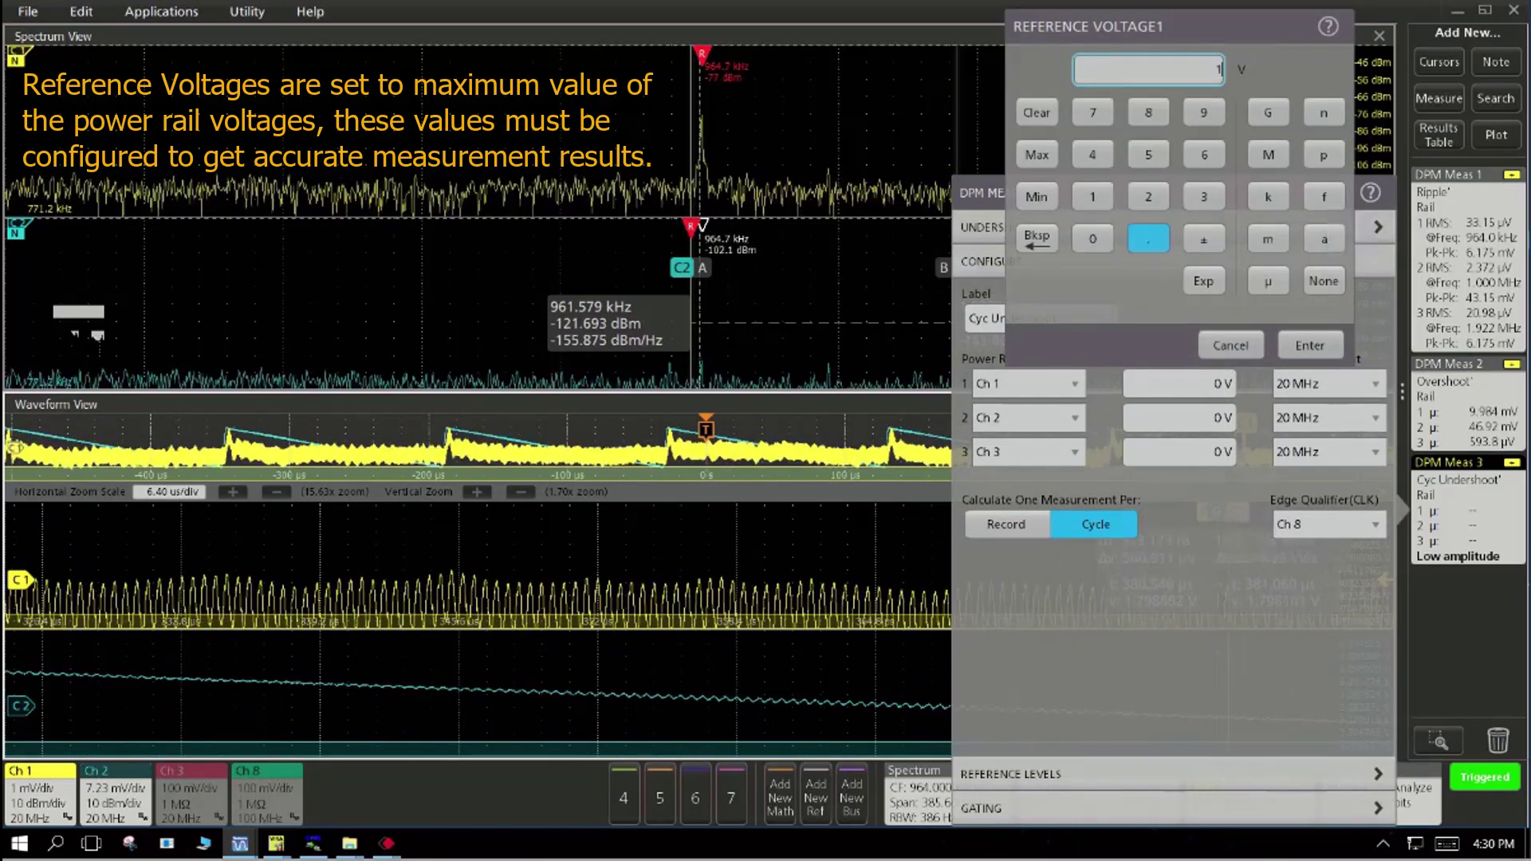
{"action": "left_click", "coordinate": [1092, 113]}
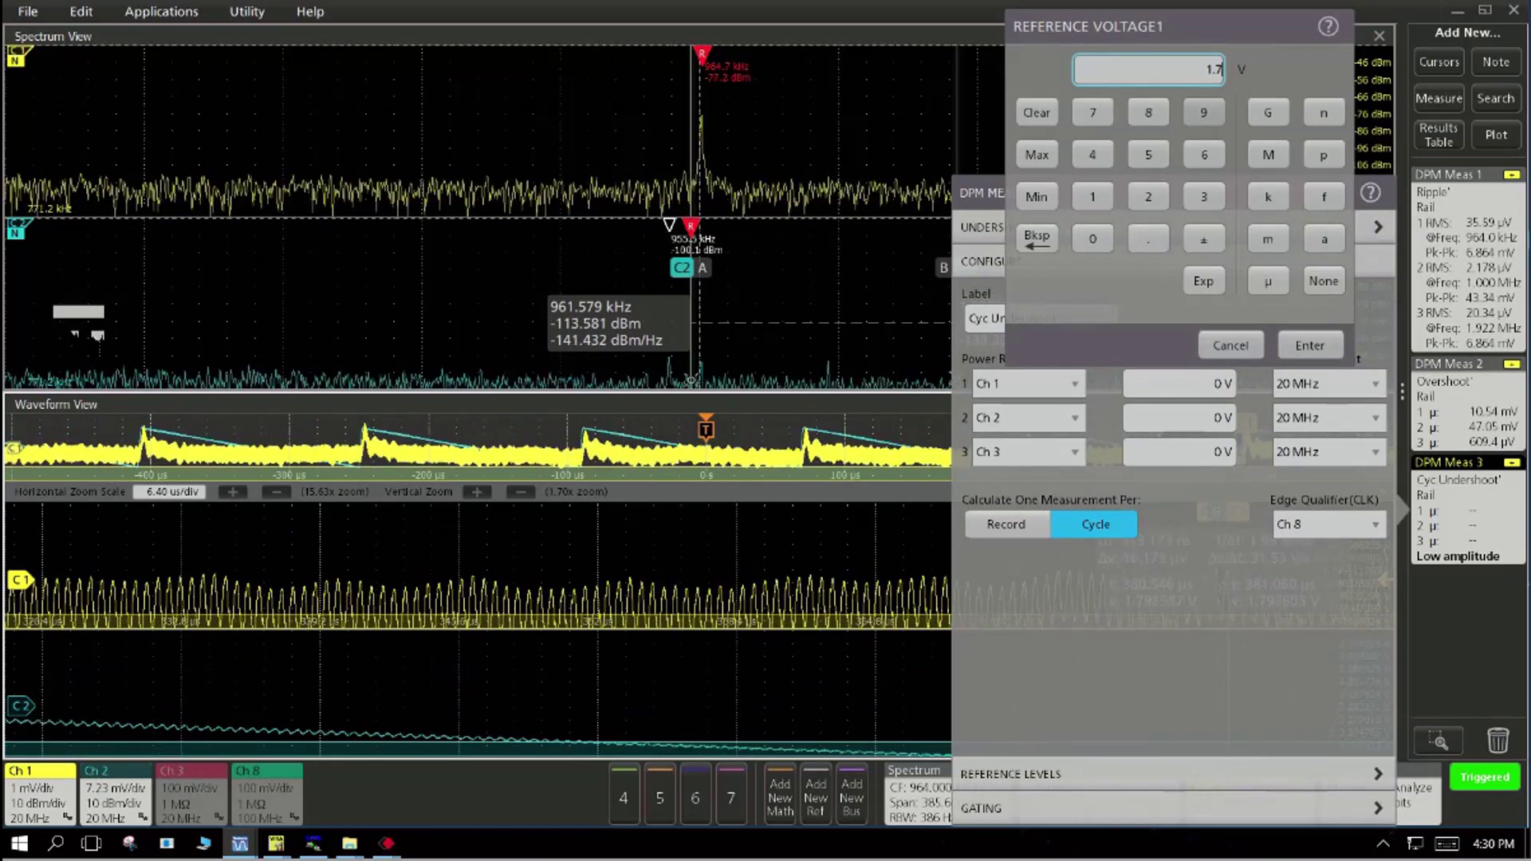
{"action": "left_click", "coordinate": [1204, 112]}
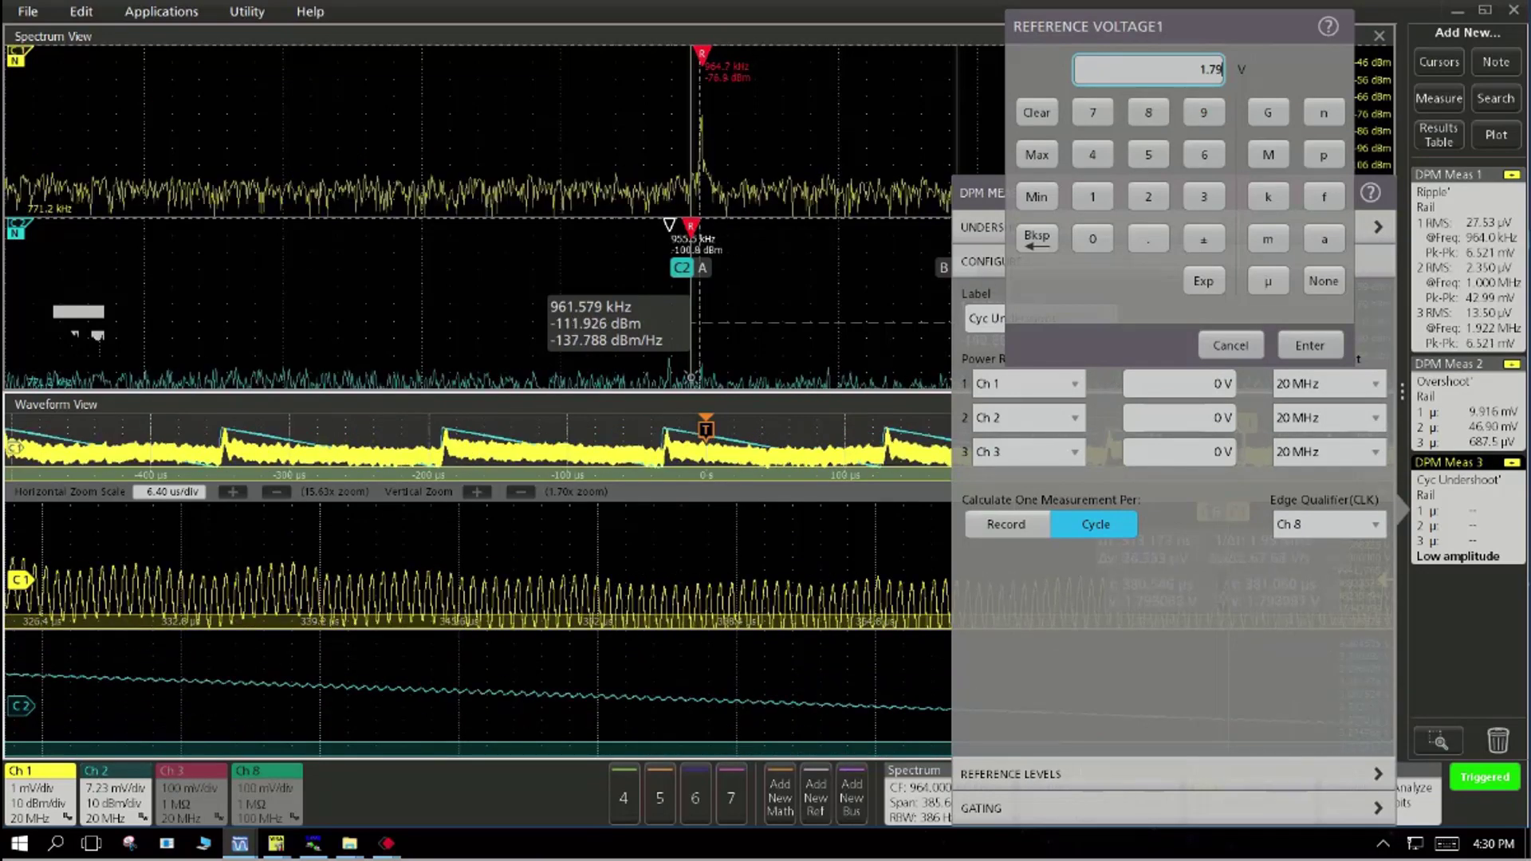
{"action": "left_click", "coordinate": [1148, 155]}
{"action": "left_click", "coordinate": [1310, 346]}
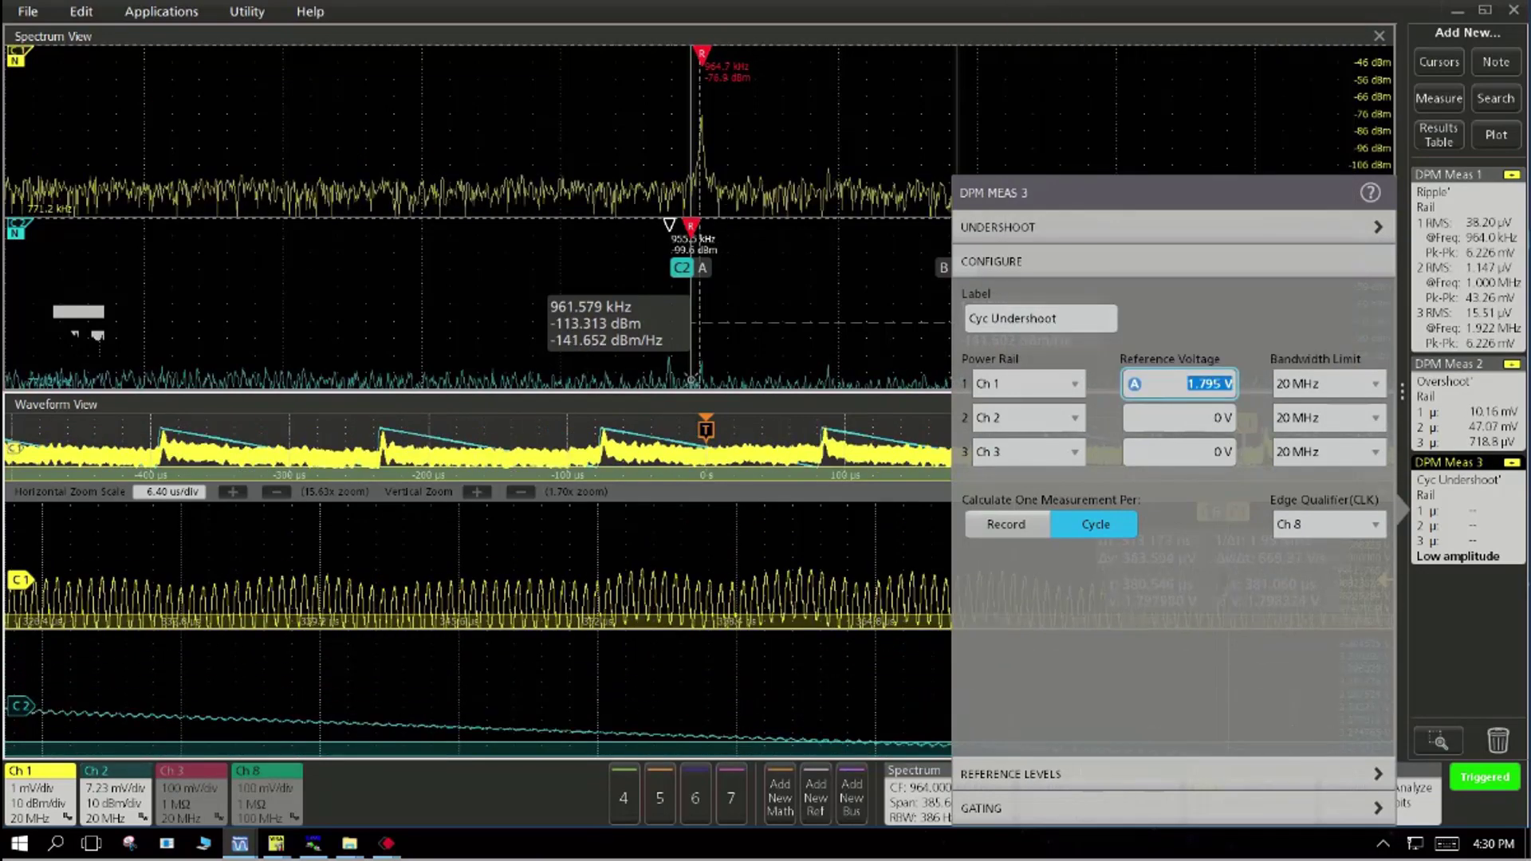
Step: Set the undershoot reference voltage for power rail 2 to 3.285 V and calculate one measurement per record
{"action": "left_click", "coordinate": [1179, 417]}
{"action": "left_click", "coordinate": [1179, 417]}
{"action": "left_click", "coordinate": [1204, 231]}
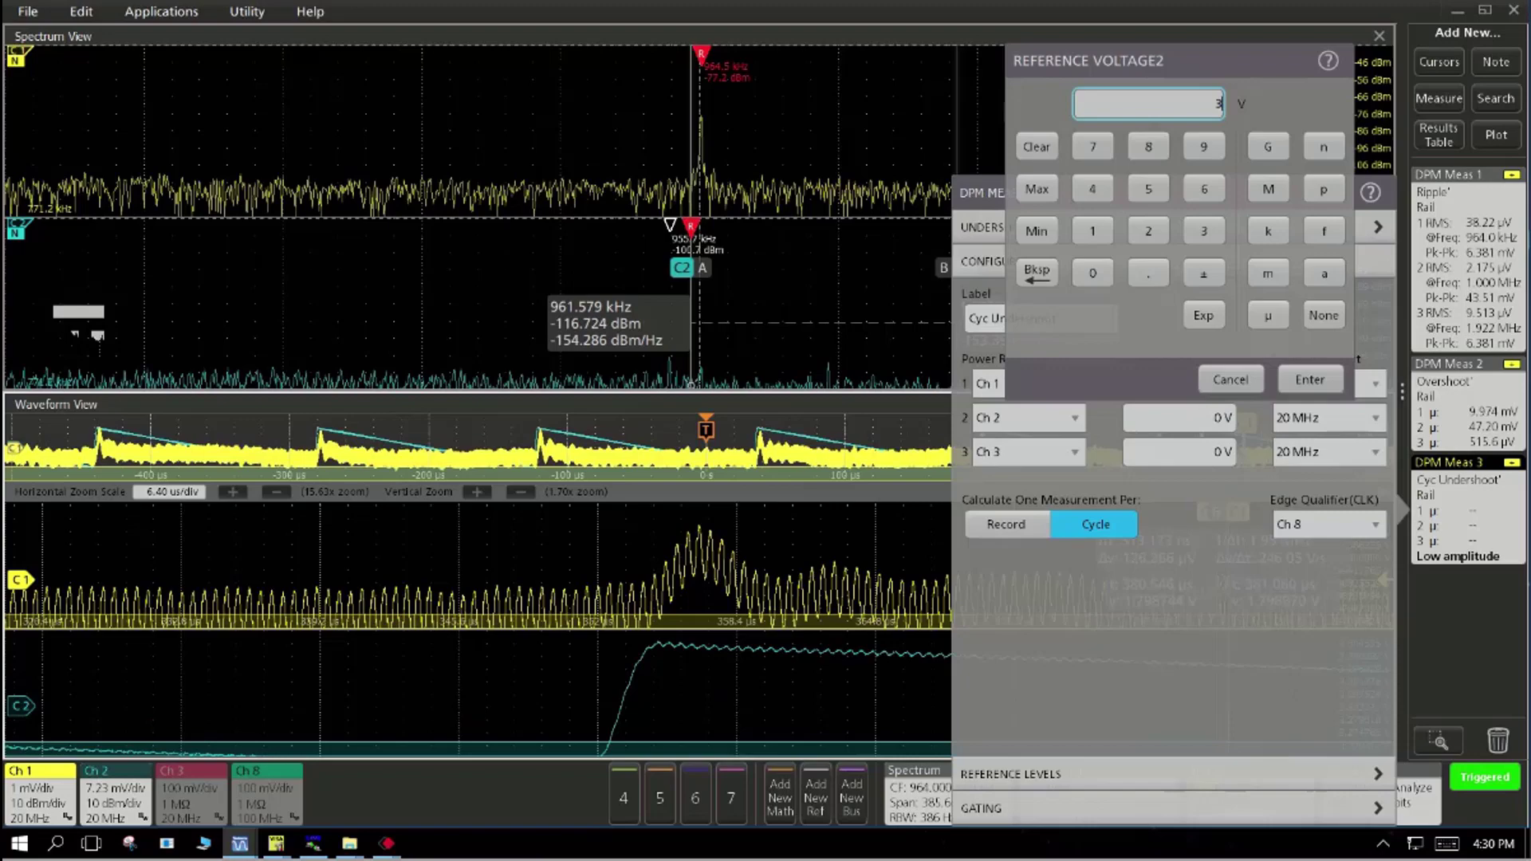
{"action": "left_click", "coordinate": [1148, 273]}
{"action": "left_click", "coordinate": [1149, 146]}
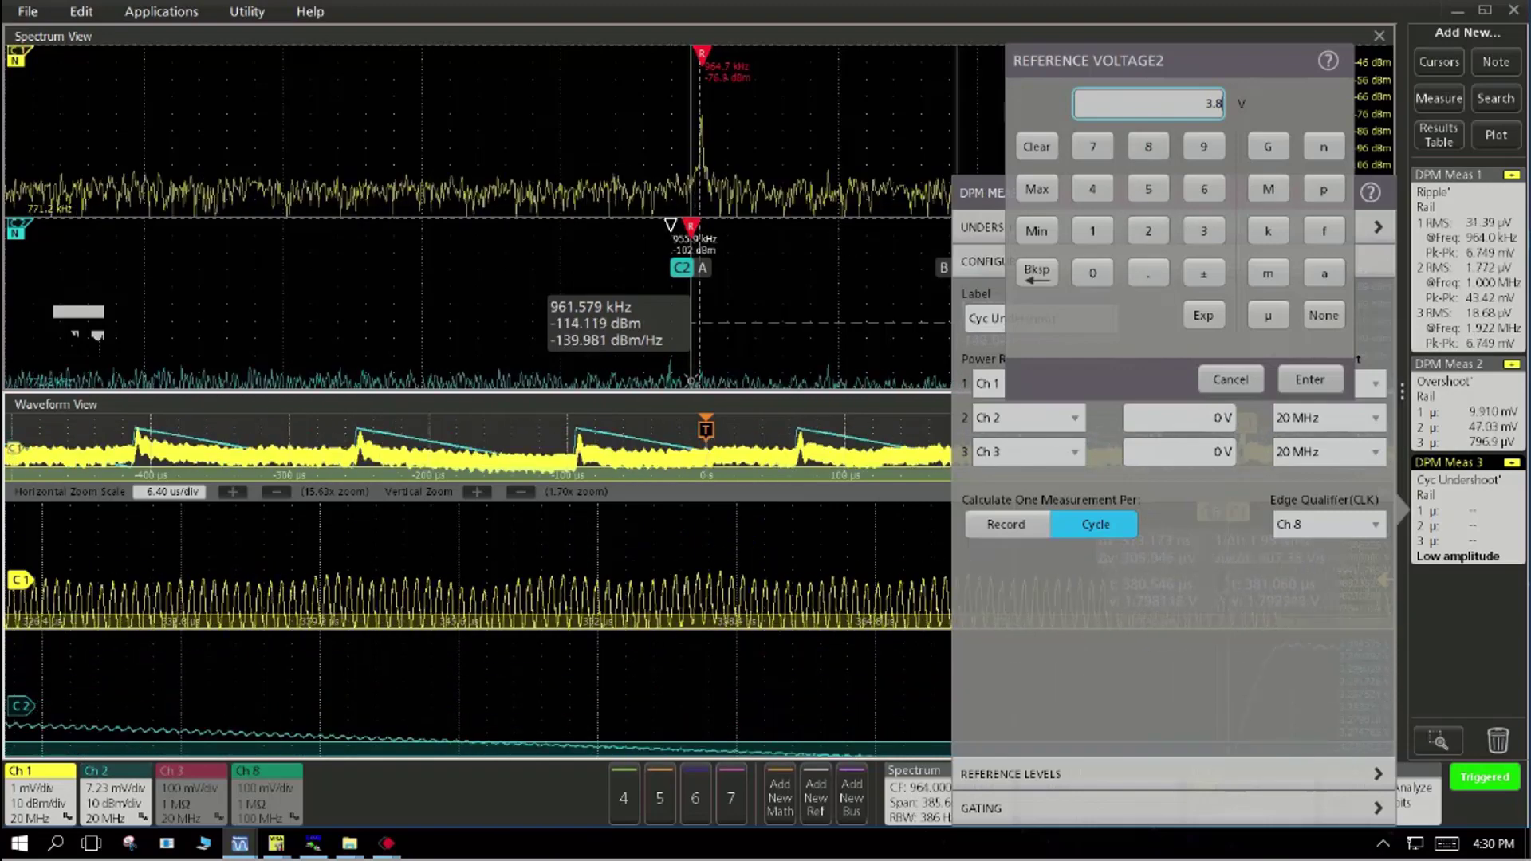
{"action": "left_click", "coordinate": [1037, 272]}
{"action": "left_click", "coordinate": [1148, 230]}
{"action": "left_click", "coordinate": [1149, 146]}
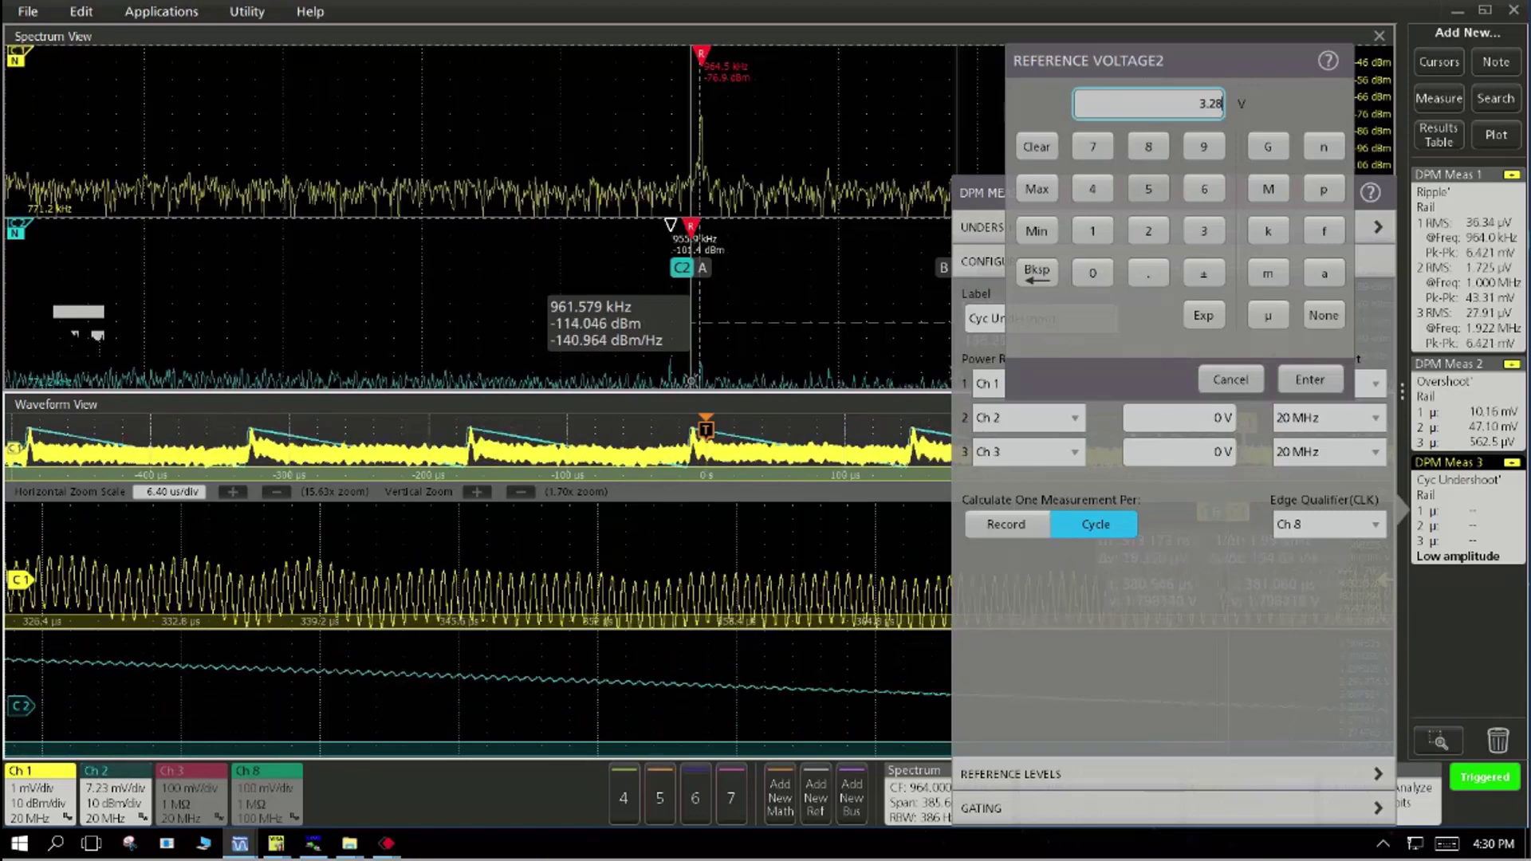
{"action": "left_click", "coordinate": [1148, 188]}
{"action": "left_click", "coordinate": [1309, 379]}
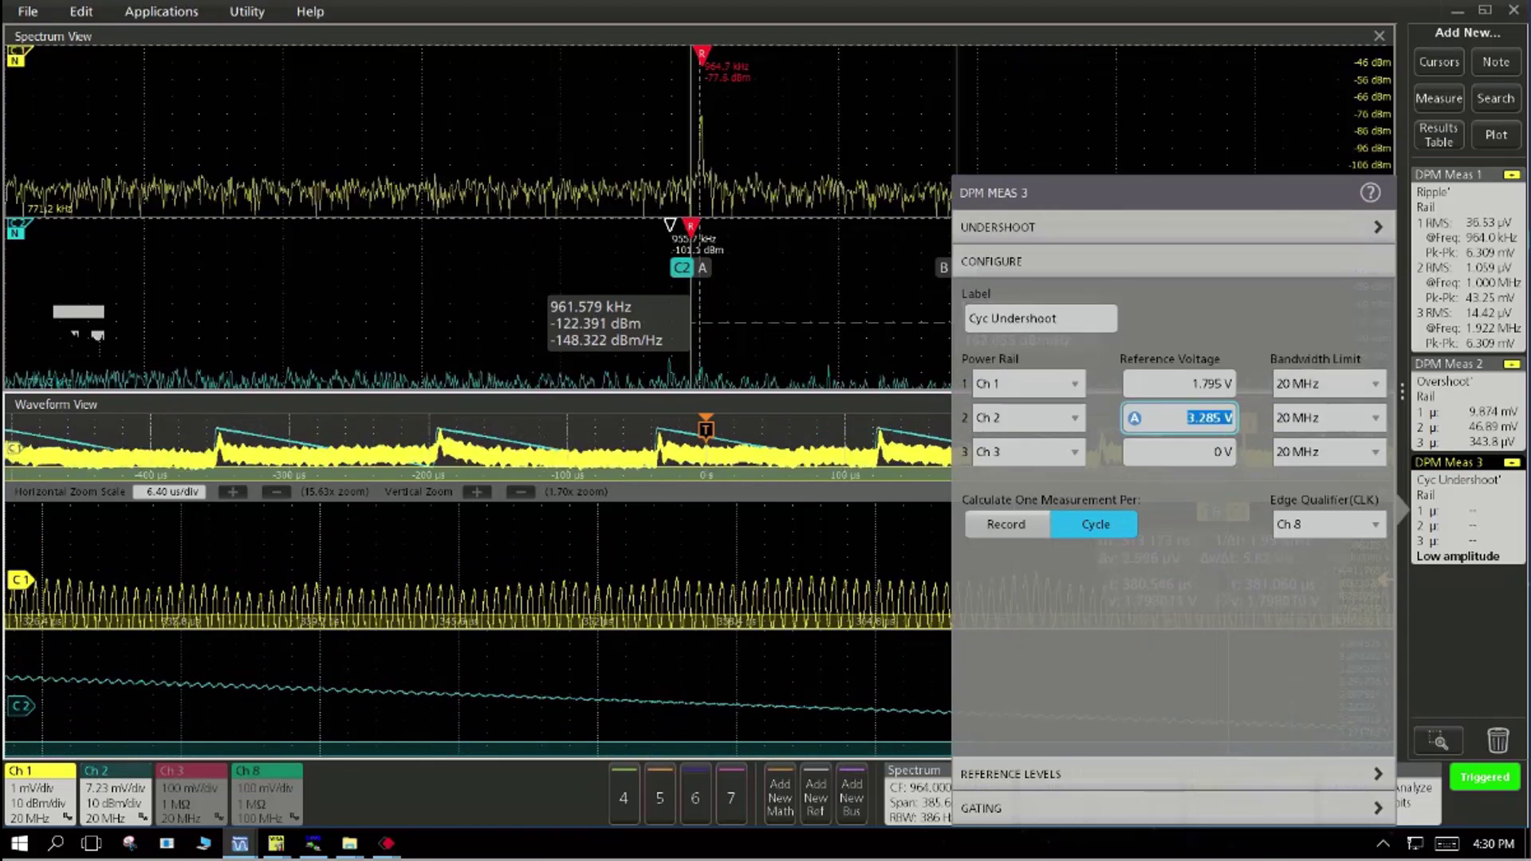
{"action": "left_click", "coordinate": [1006, 525]}
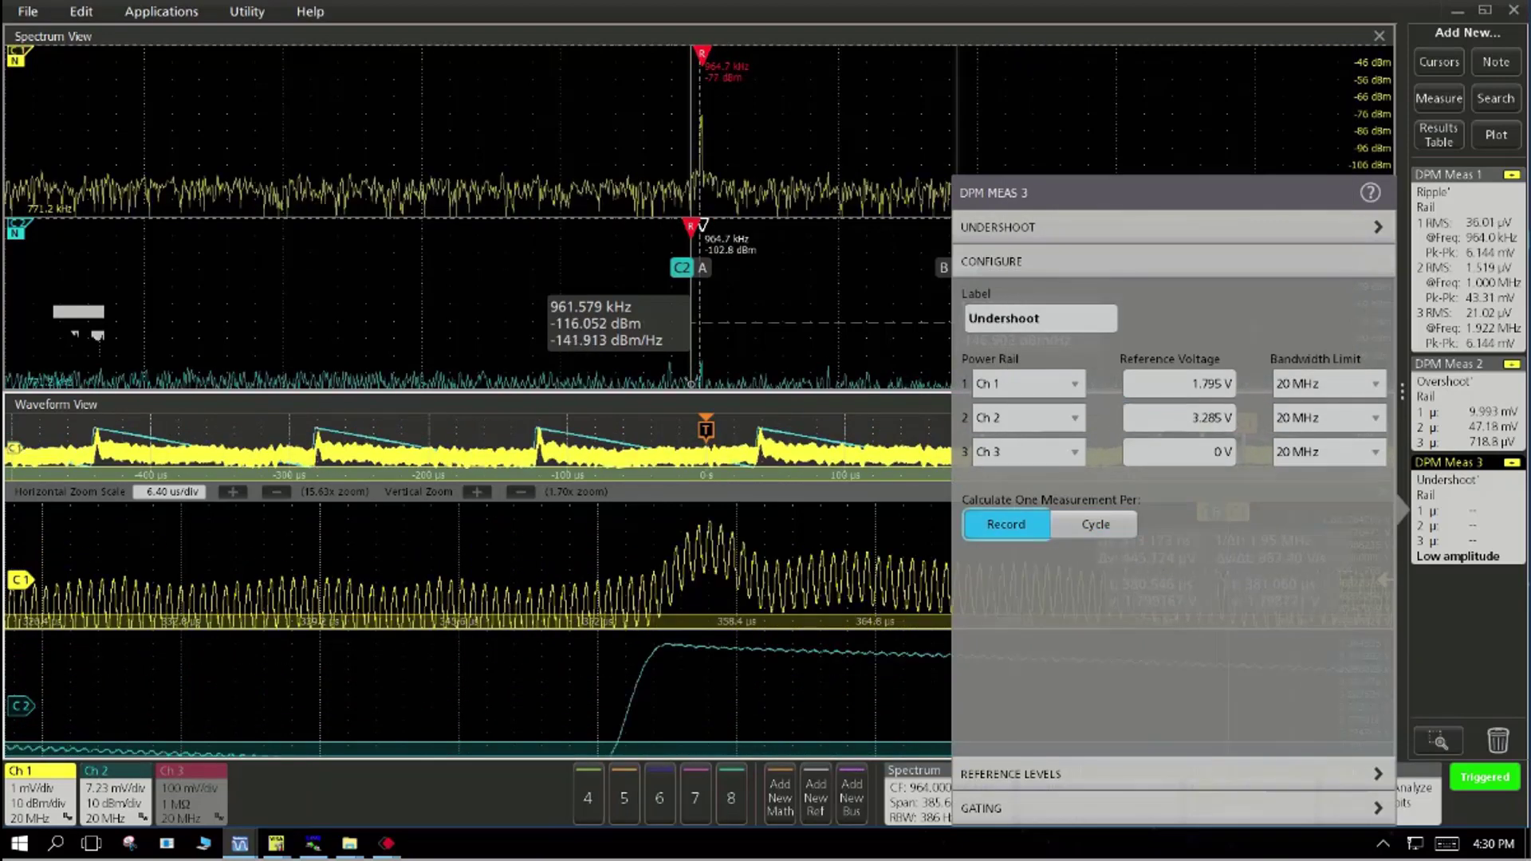
{"action": "left_click", "coordinate": [798, 559]}
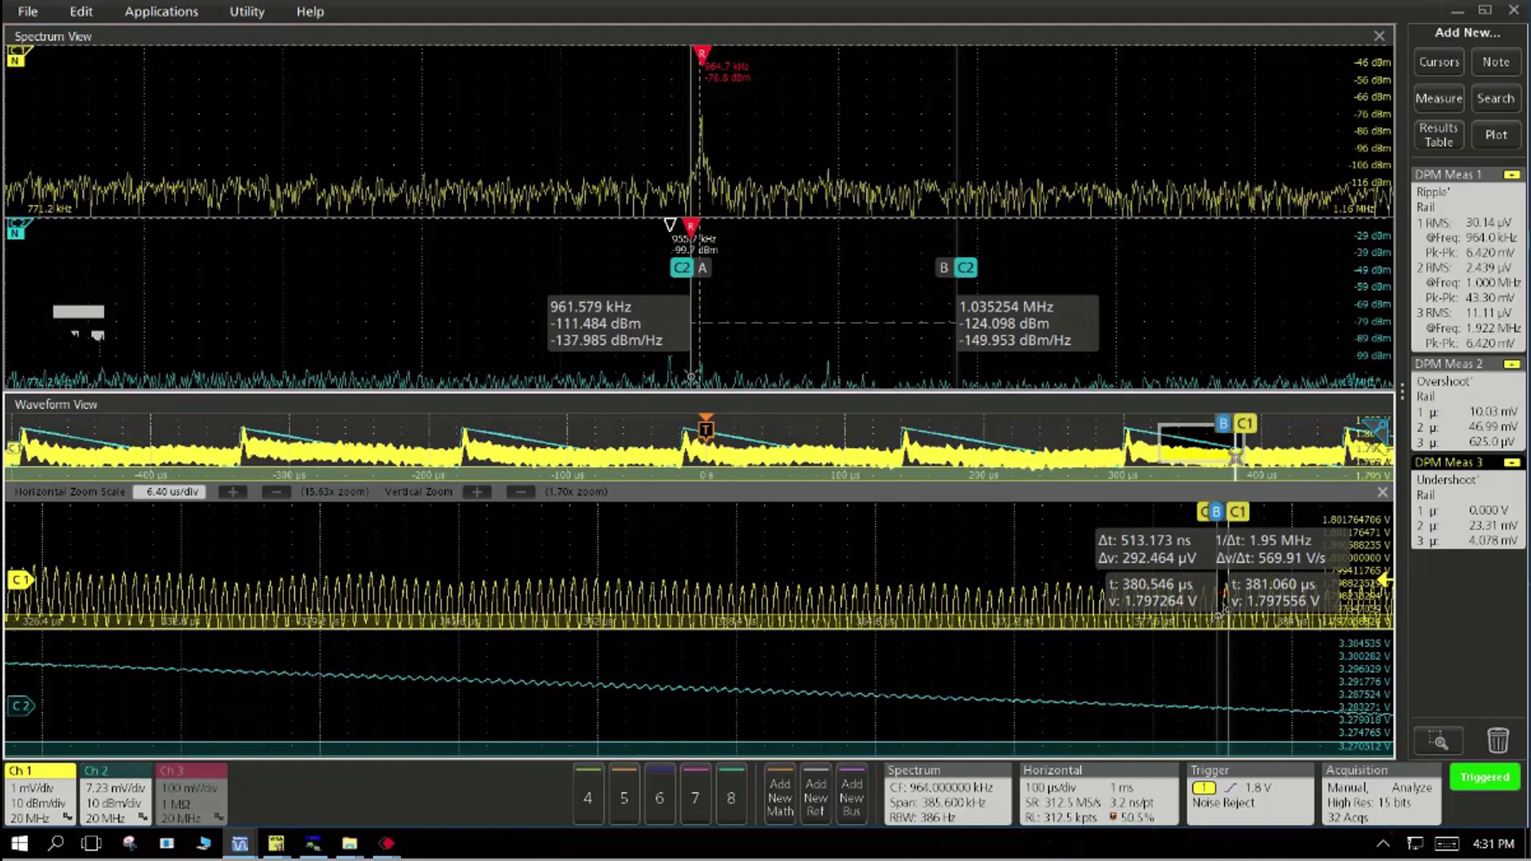
Step: Add a measurements results table and dock it at full width above the Spectrum View
{"action": "left_click", "coordinate": [1439, 135]}
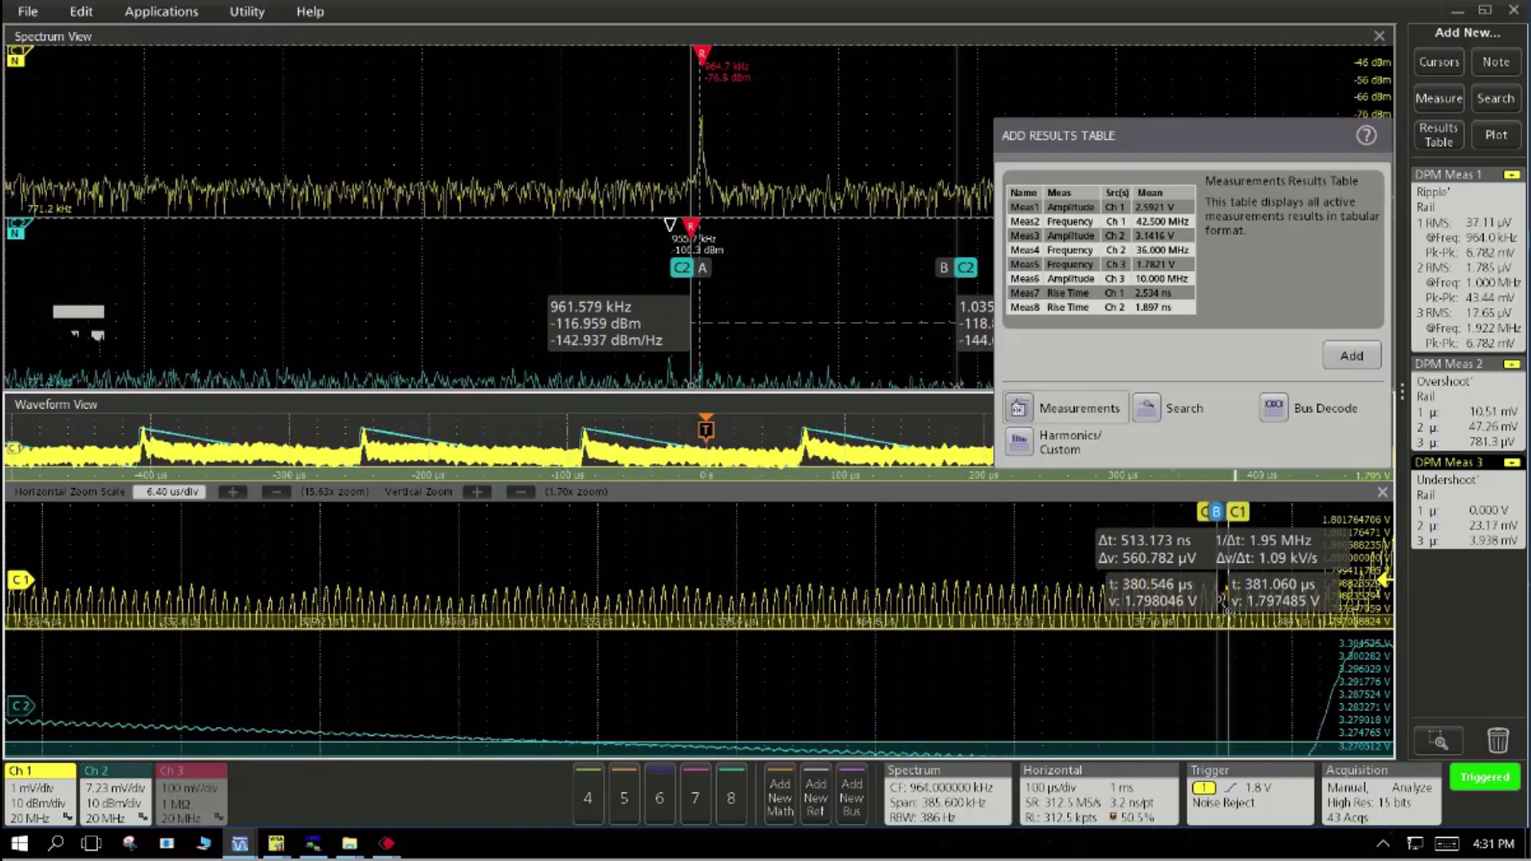
{"action": "left_click", "coordinate": [1351, 356]}
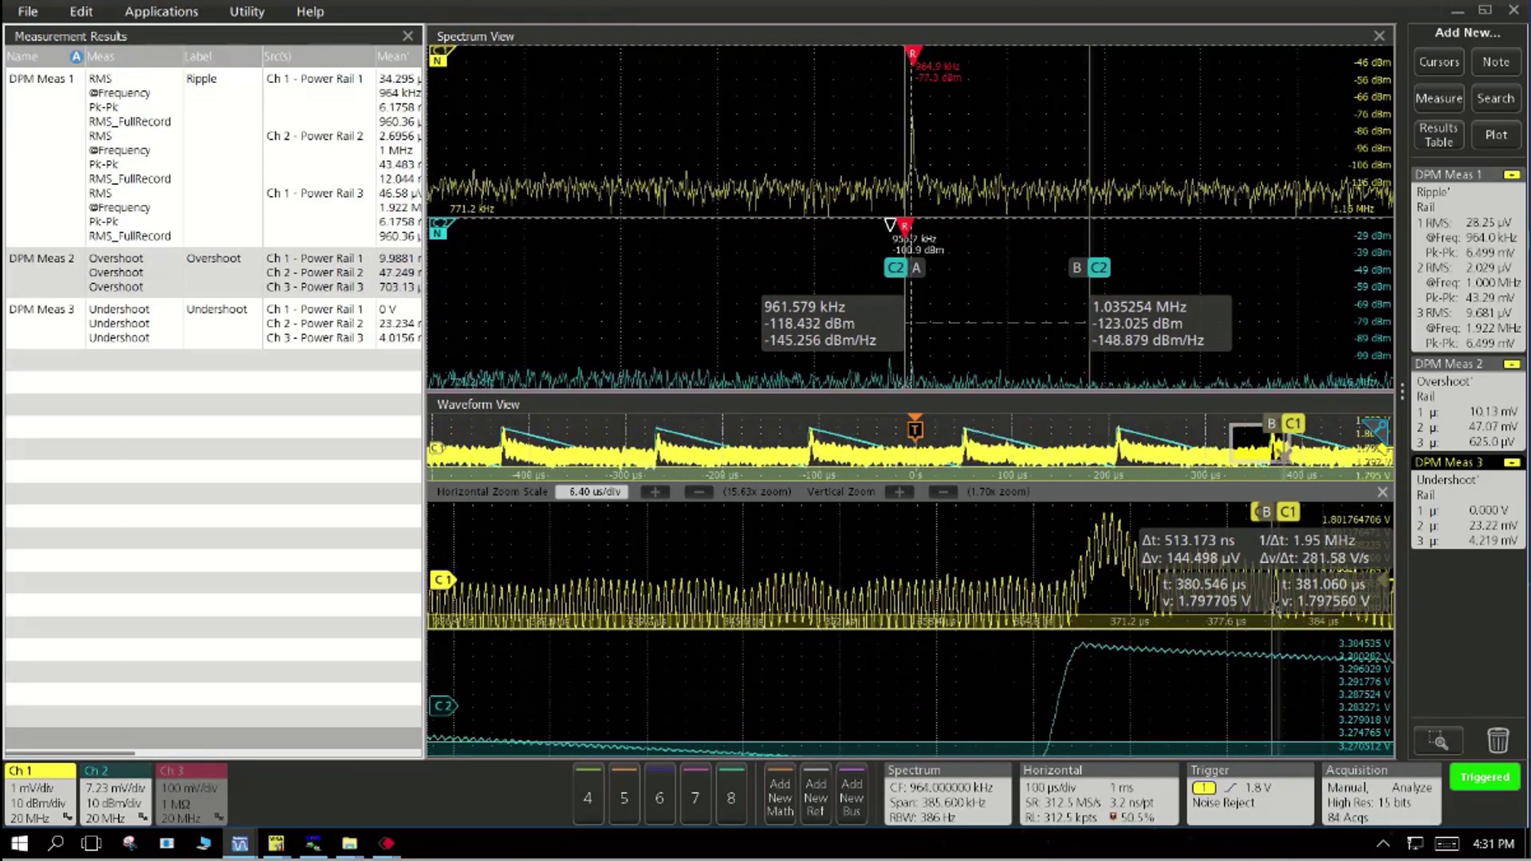
{"action": "left_click_drag", "start_coordinate": [211, 36], "coordinate": [536, 59]}
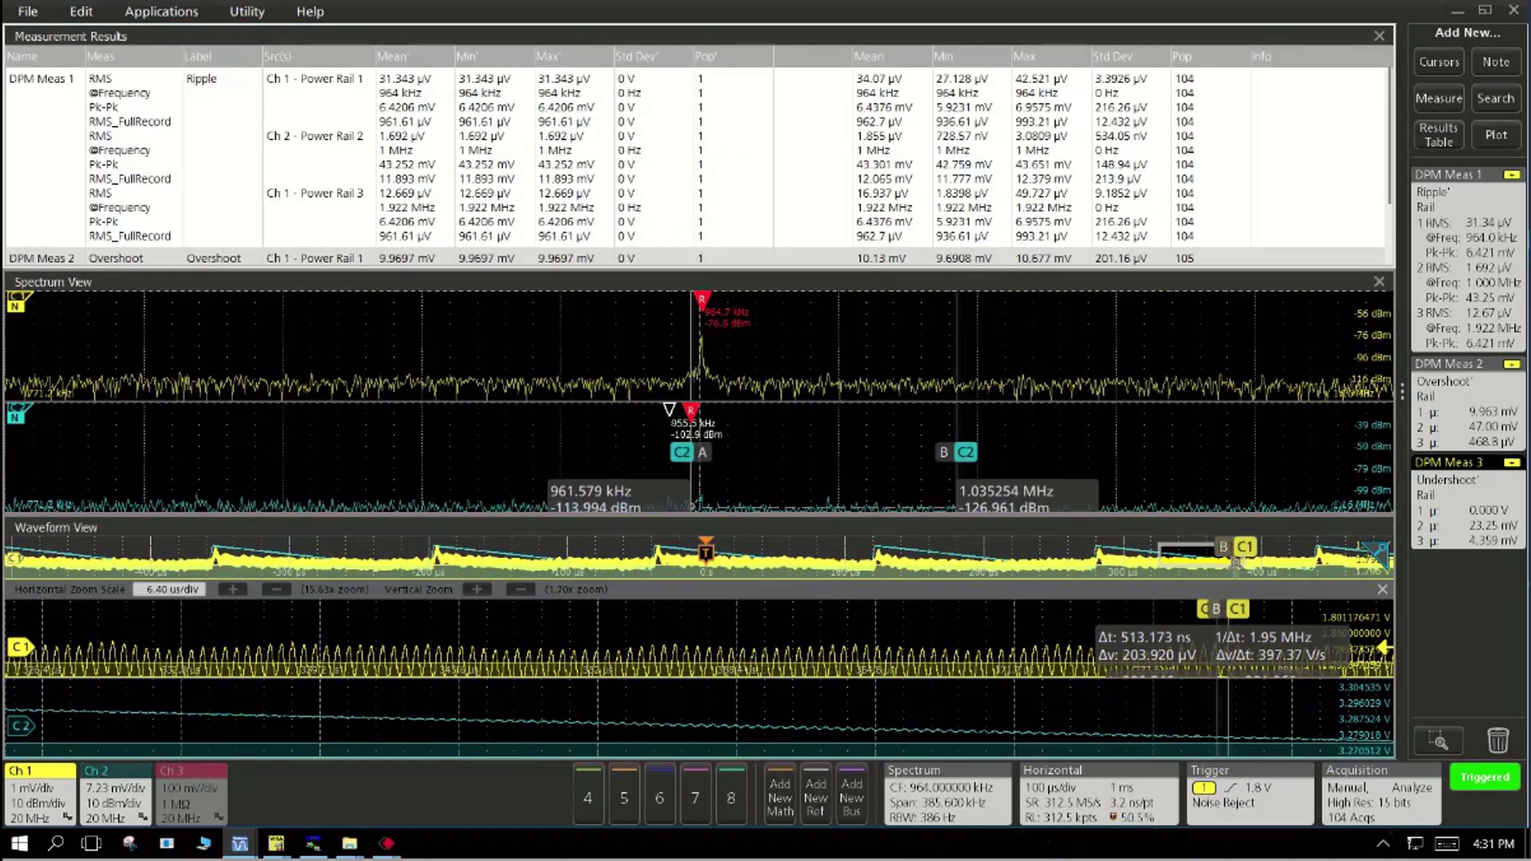
Step: Save a measurement report named "Power Rail demo" as a single-file web page (.mht), including images and setup configuration
{"action": "left_click", "coordinate": [28, 12]}
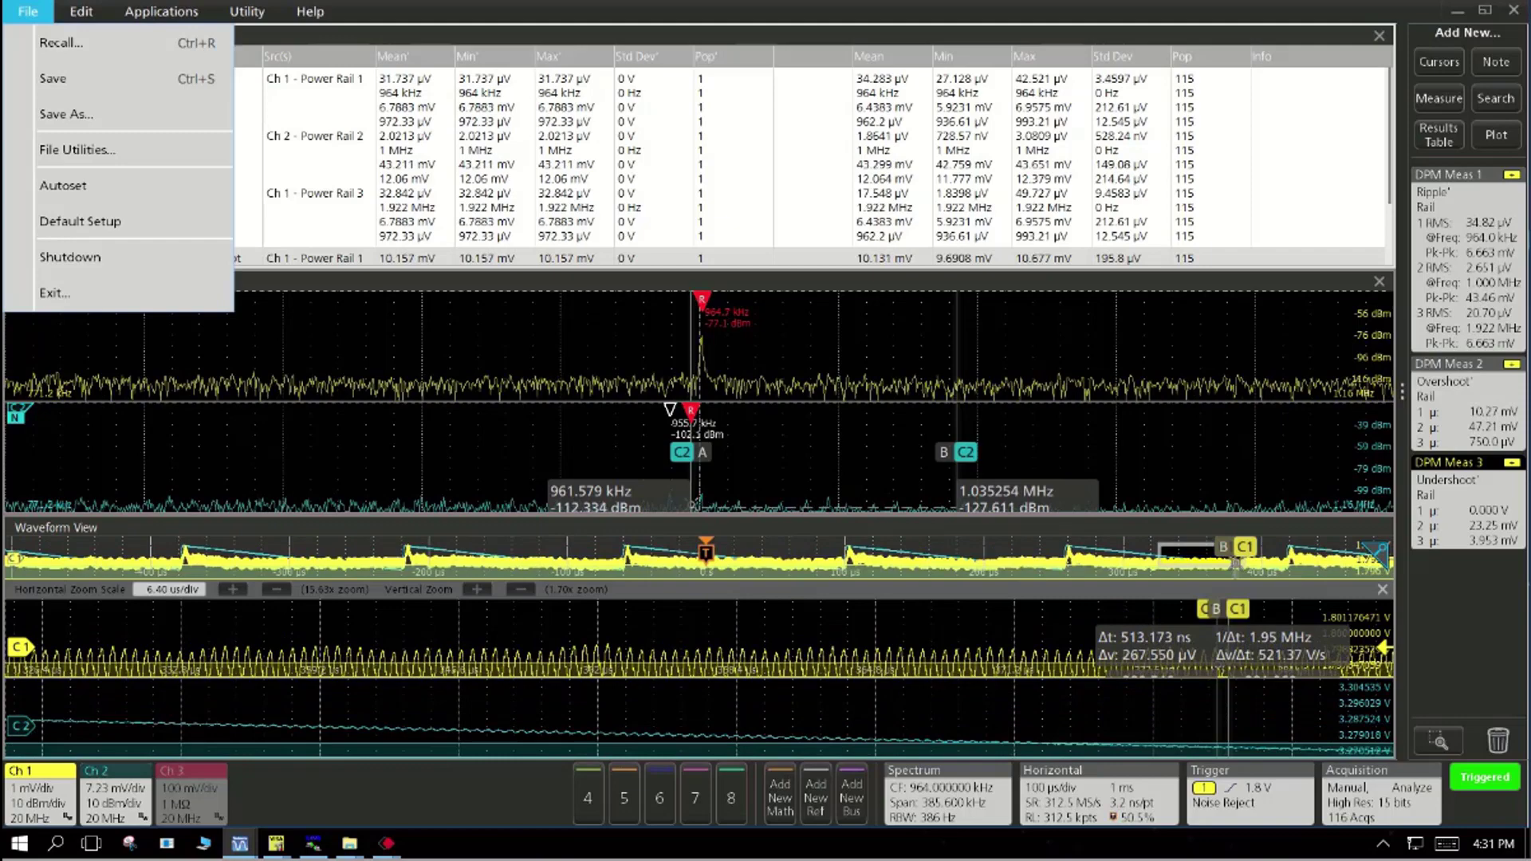
{"action": "left_click", "coordinate": [67, 114]}
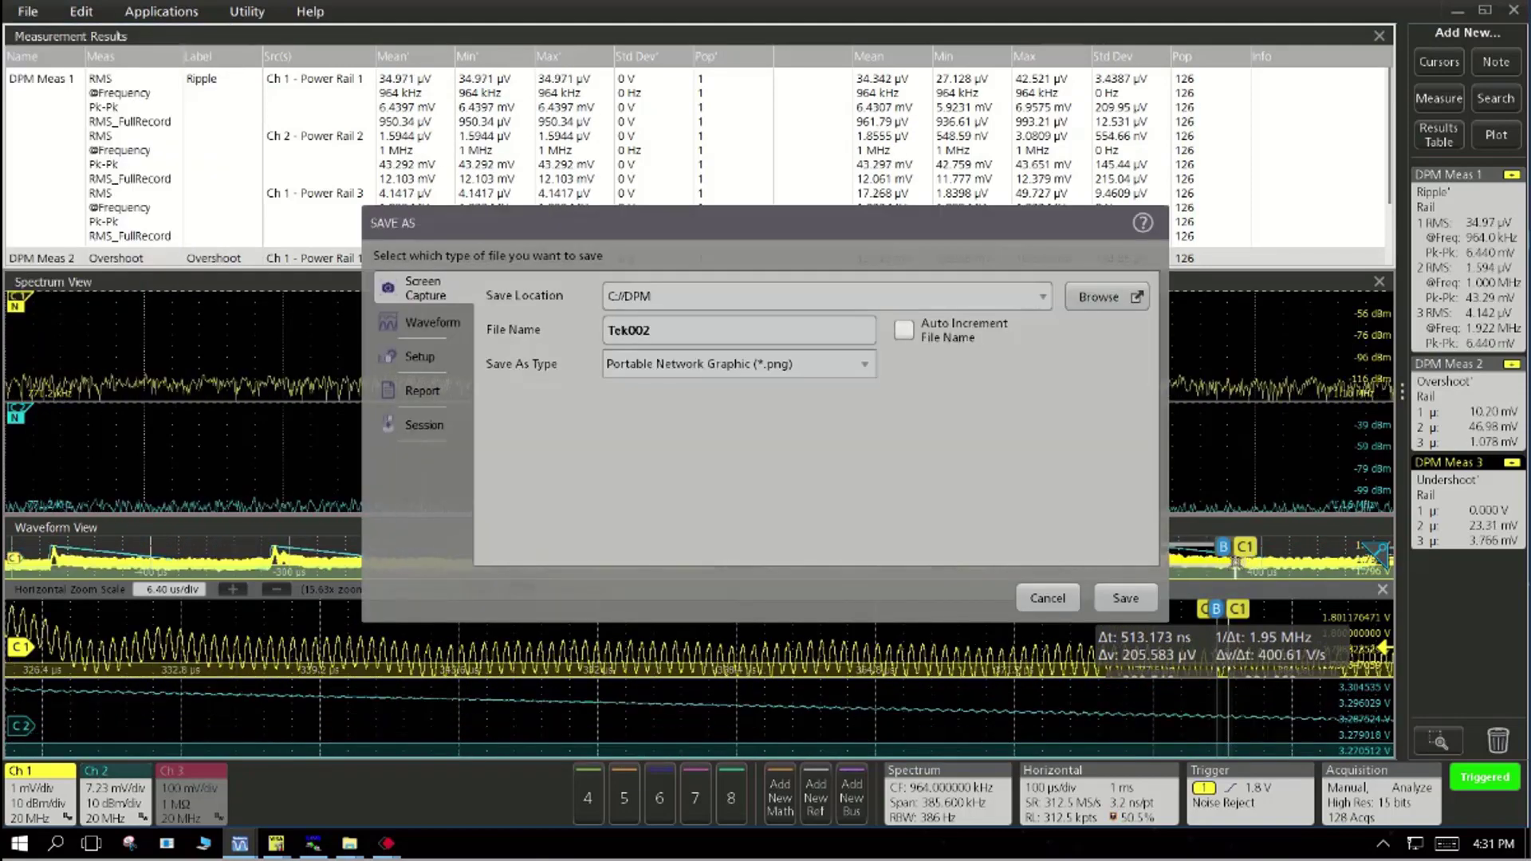
{"action": "left_click", "coordinate": [424, 425]}
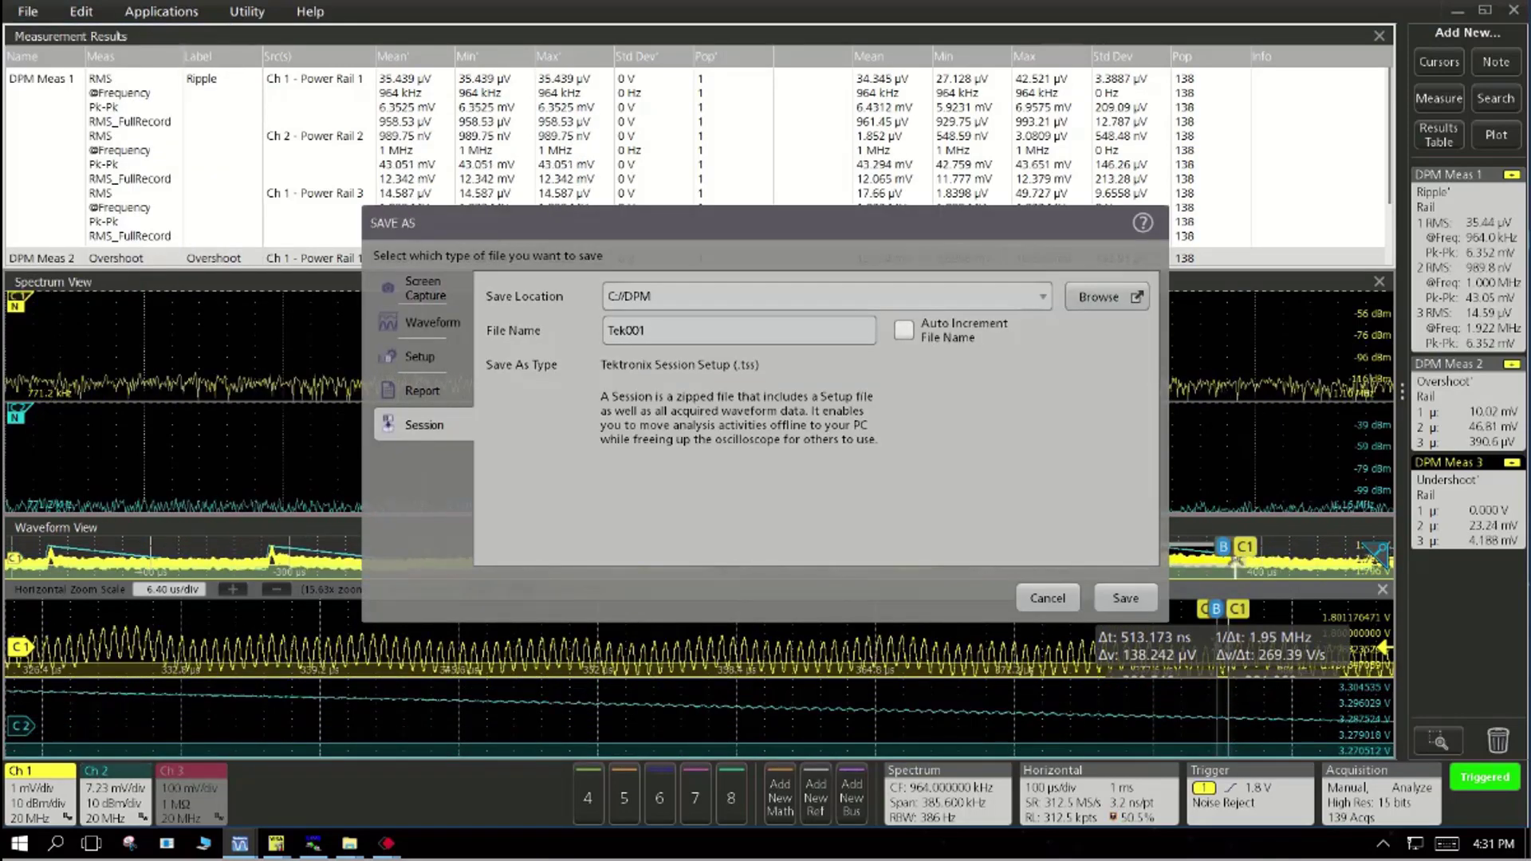
{"action": "left_click", "coordinate": [422, 390]}
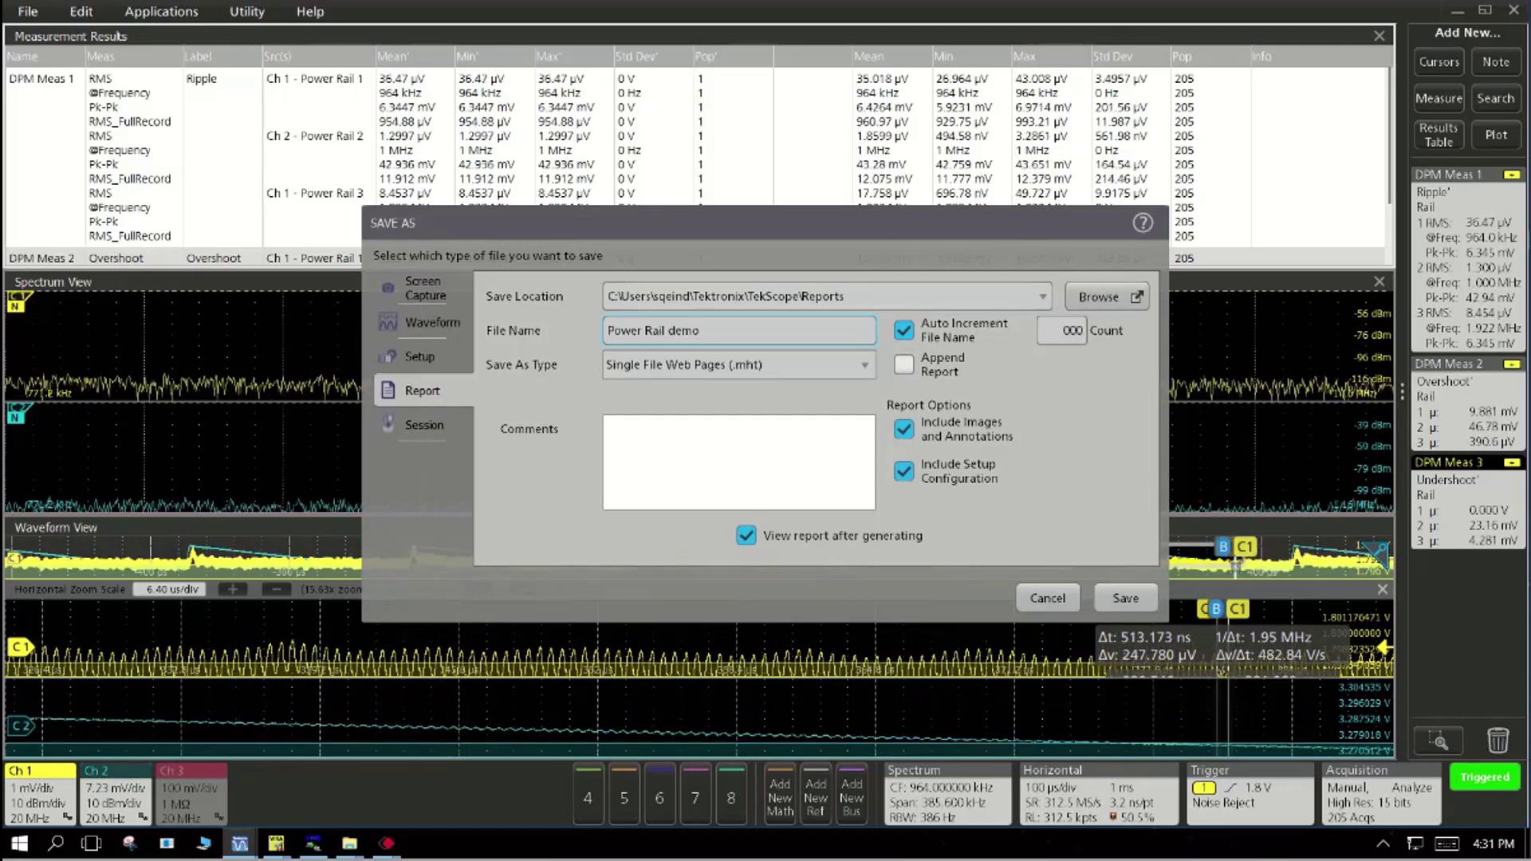
{"action": "left_click", "coordinate": [1126, 598]}
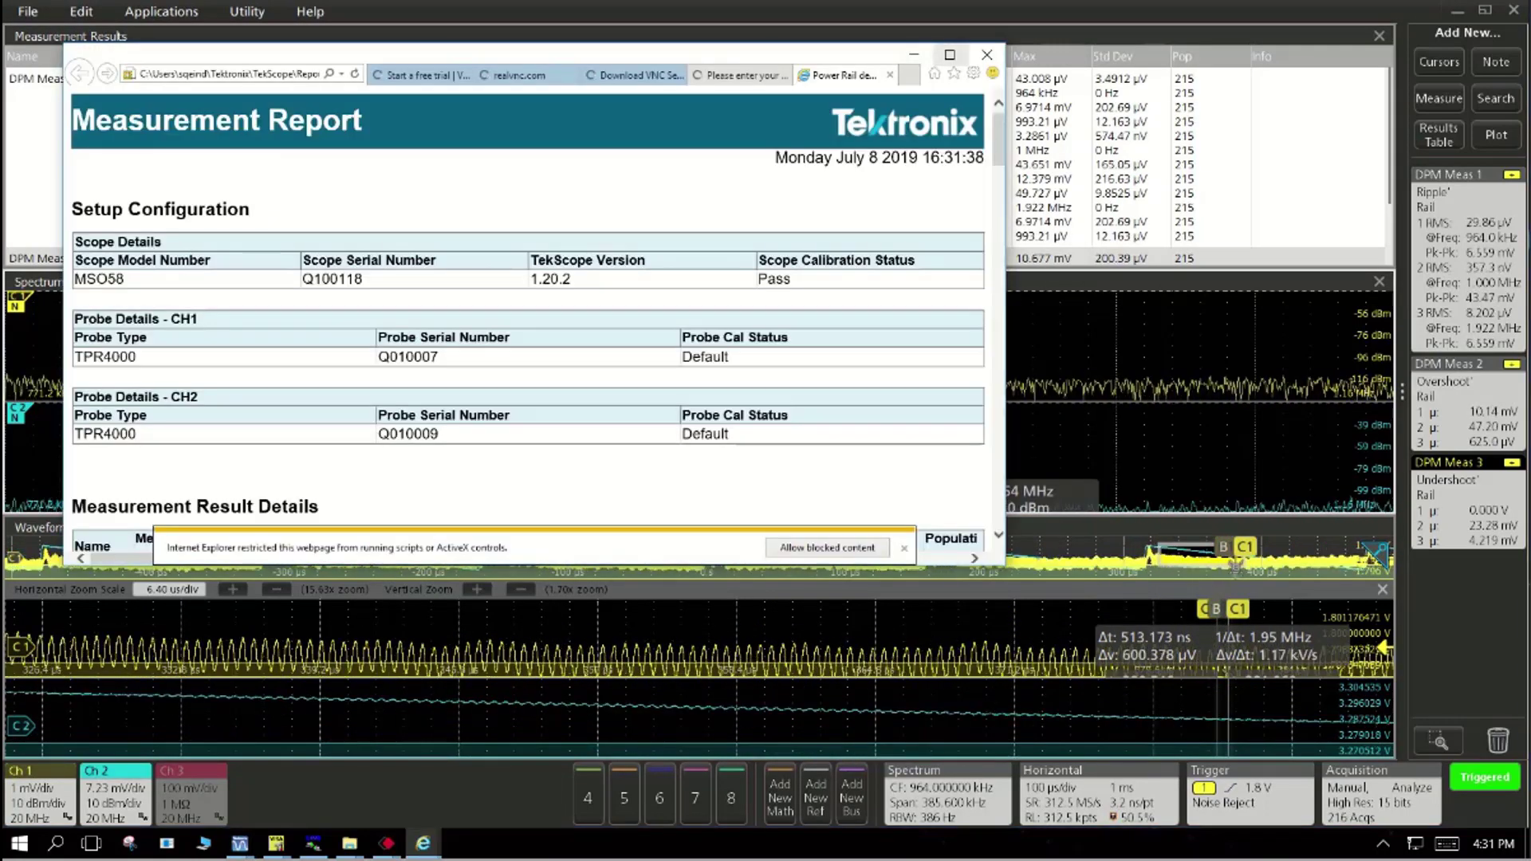
Step: Maximize the generated measurement report and review its result details and the spectrum and time domain views
{"action": "left_click", "coordinate": [950, 55]}
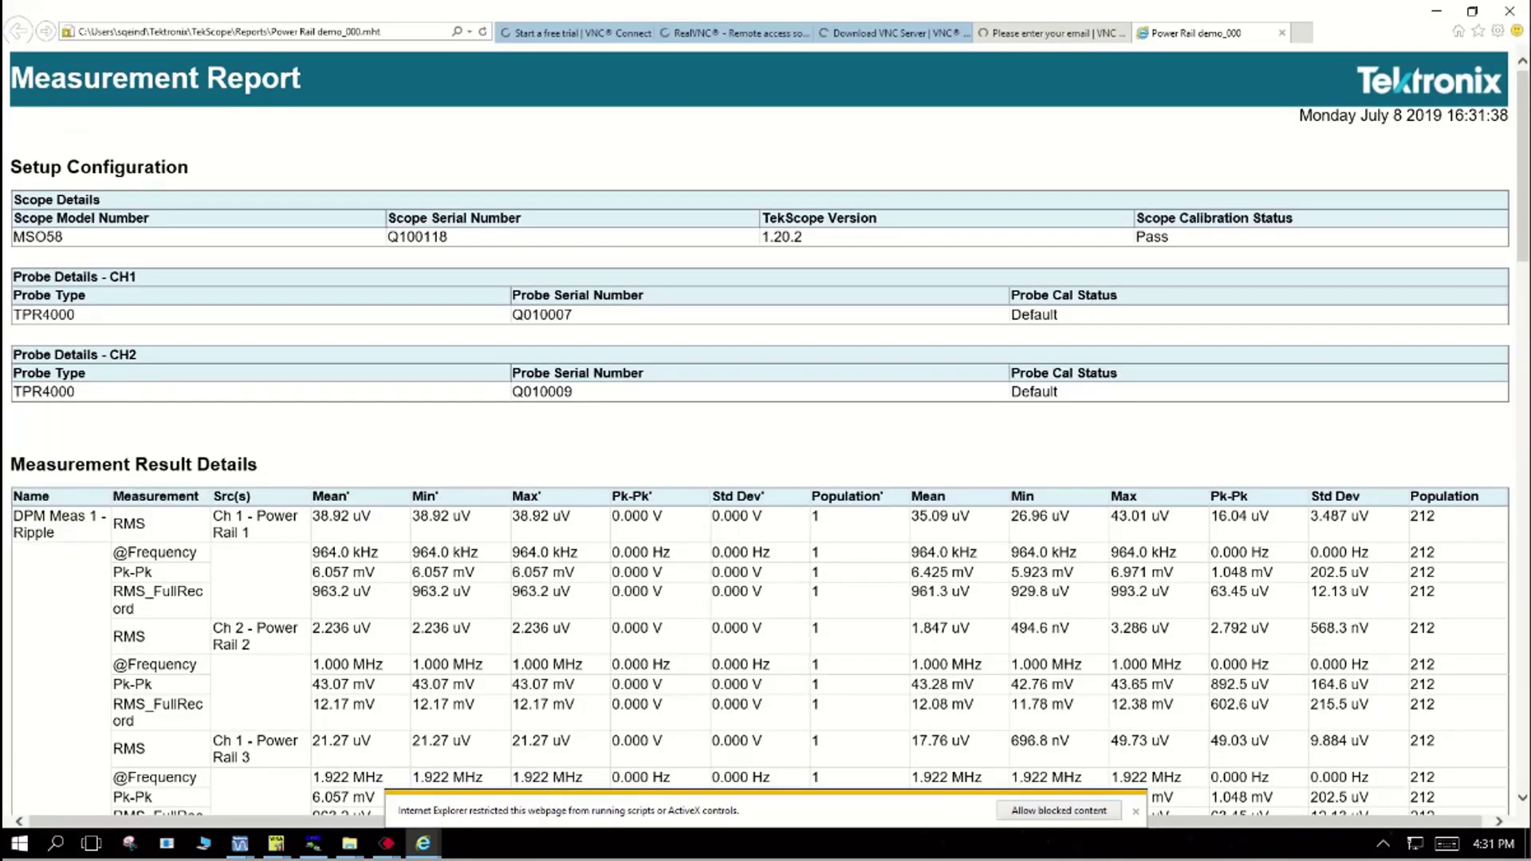
{"action": "scroll", "coordinate": [759, 431], "scroll_direction": "down", "scroll_amount": 20}
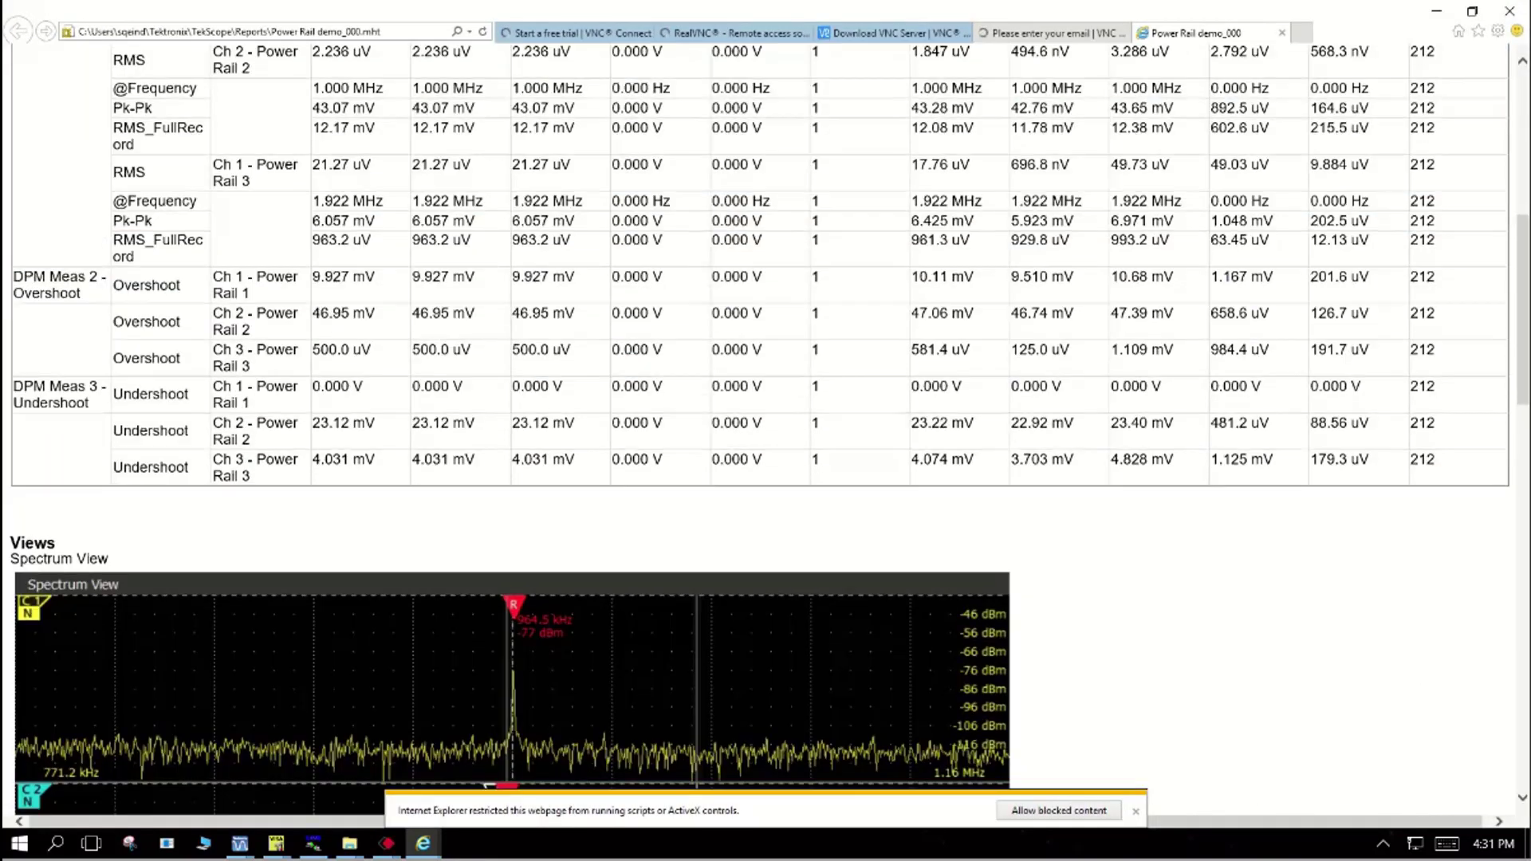
{"action": "scroll", "coordinate": [760, 430], "scroll_direction": "up", "scroll_amount": 20}
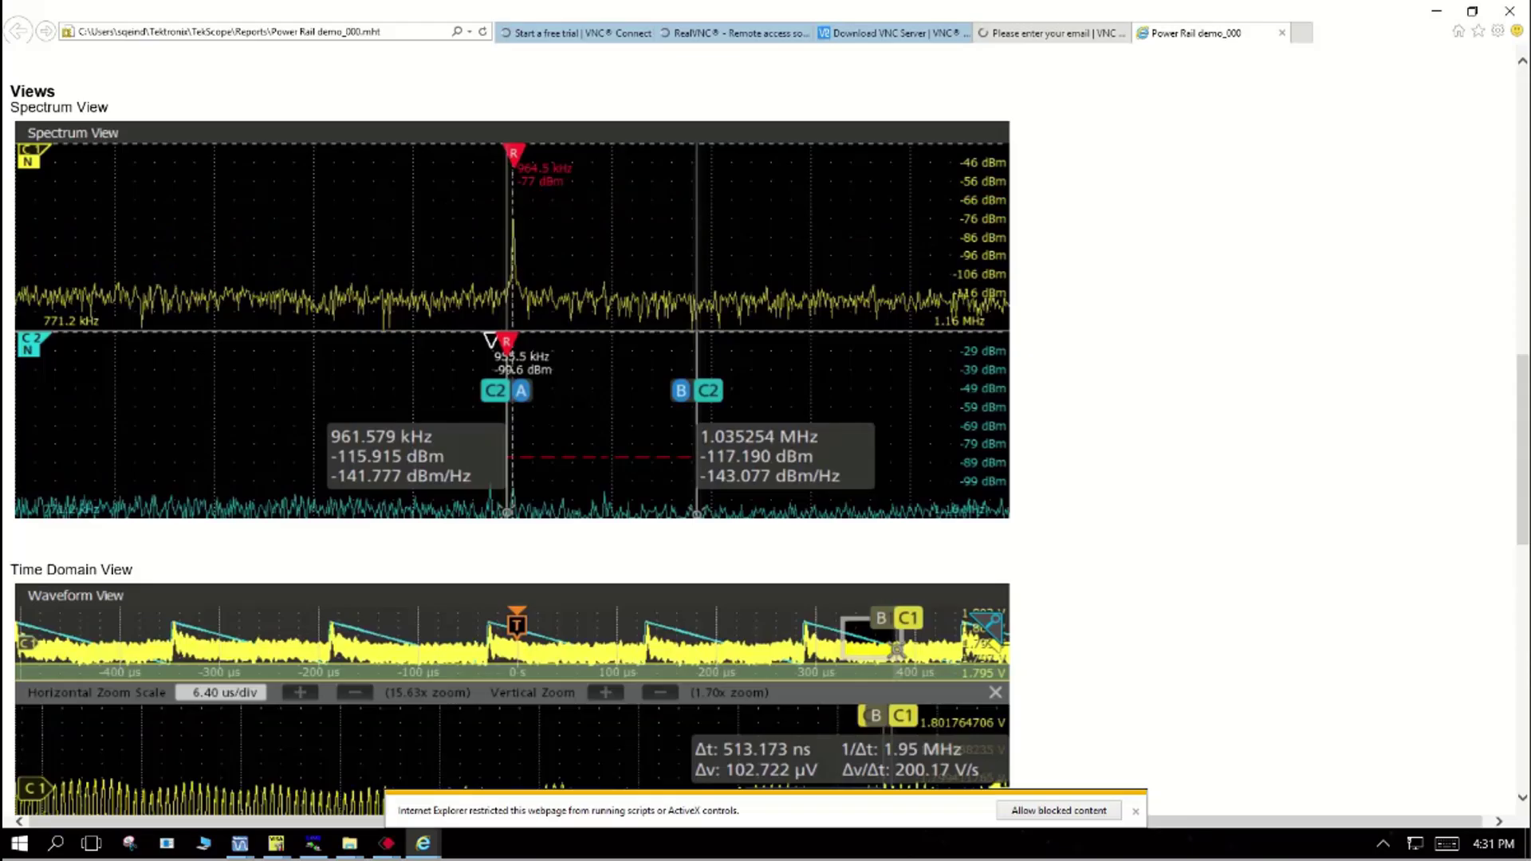